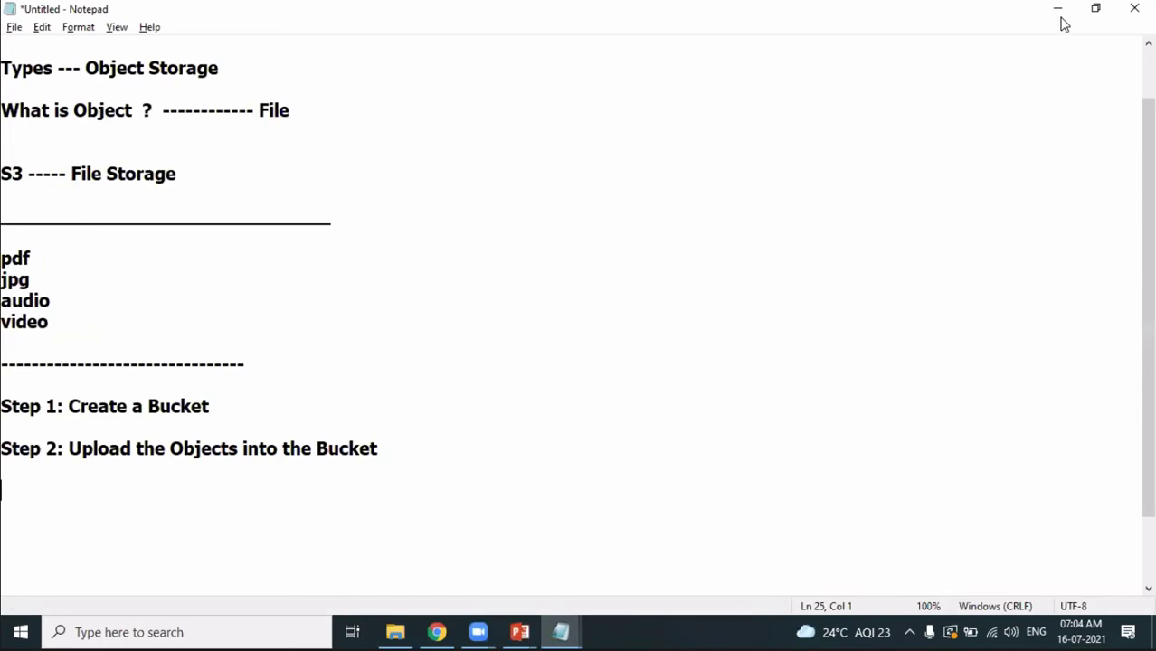
Minimize the Notepad window of S3 notes so the PowerPoint agenda slide shows.
{"action": "left_click", "coordinate": [1058, 11]}
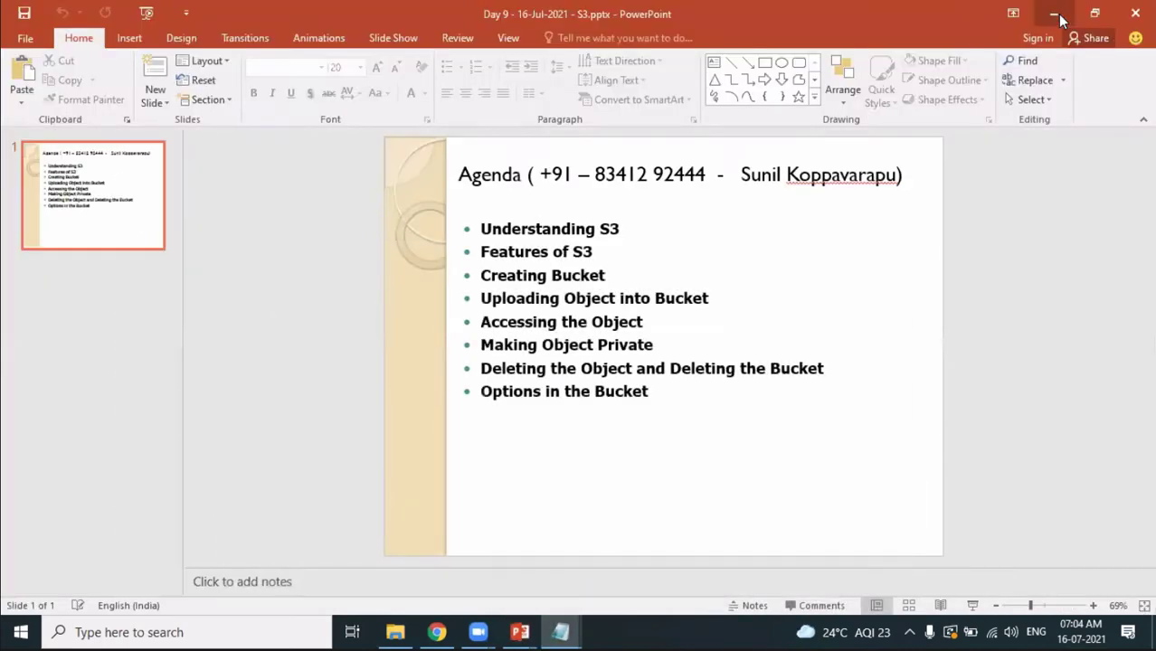
Minimize PowerPoint, then view AWS Image.jpeg in Photos and close it.
{"action": "left_click", "coordinate": [1056, 15]}
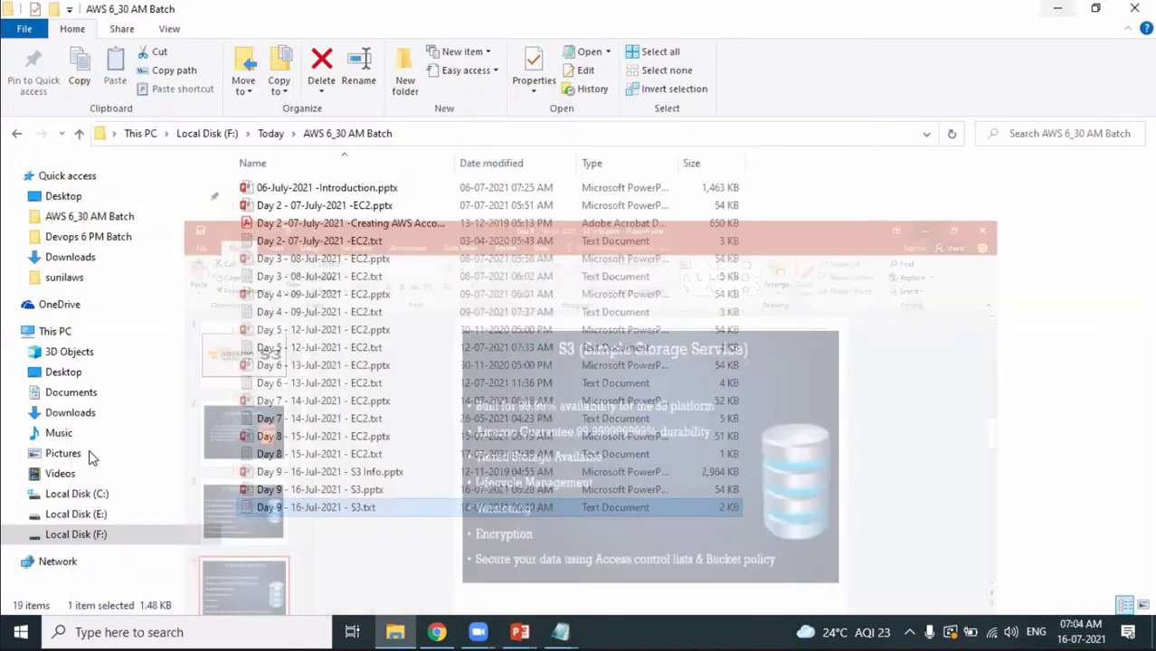
{"action": "double_click", "coordinate": [89, 457]}
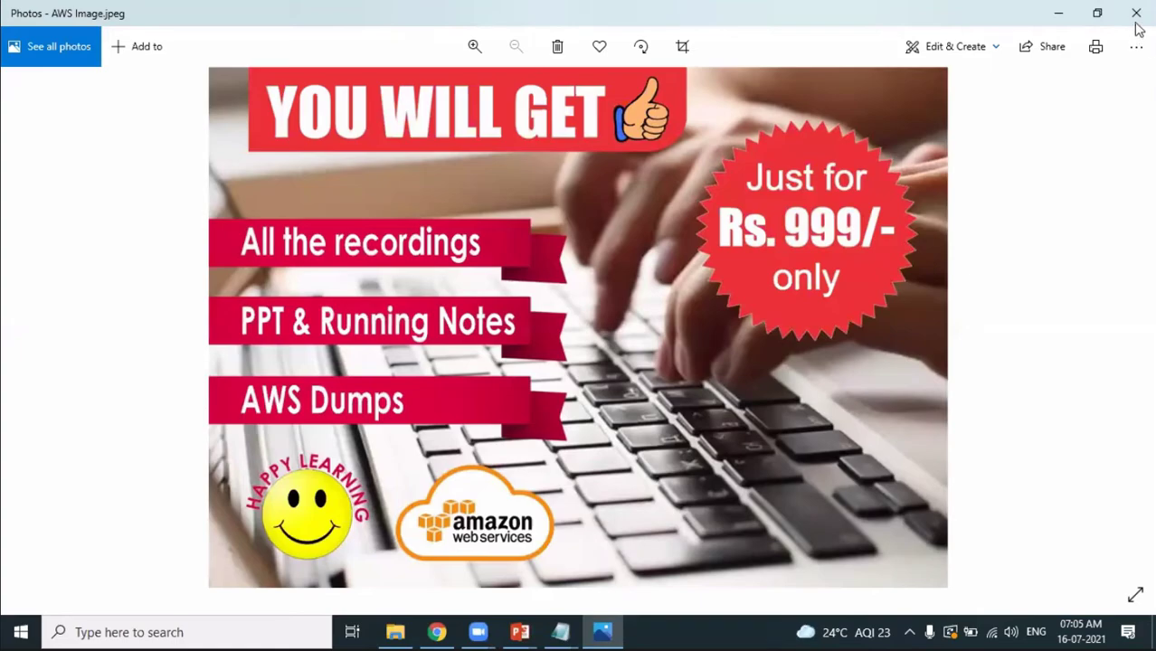
{"action": "key", "text": "alt+F4"}
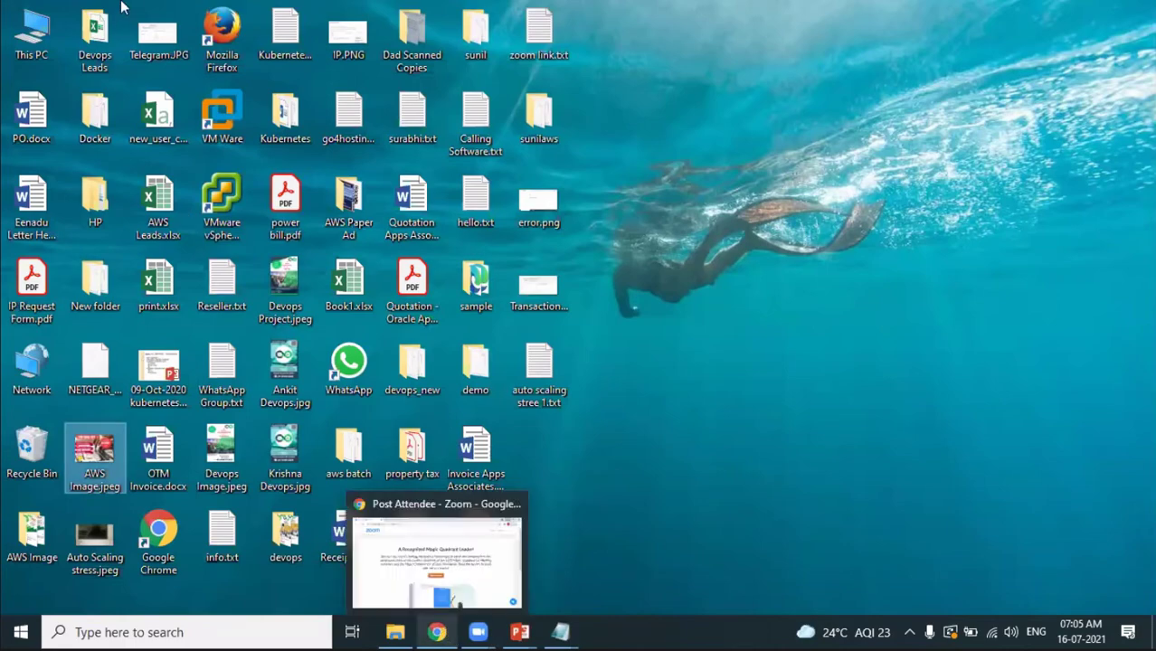
Restore Chrome and go to the AWS console sign-in page as root user.
{"action": "left_click", "coordinate": [236, 18]}
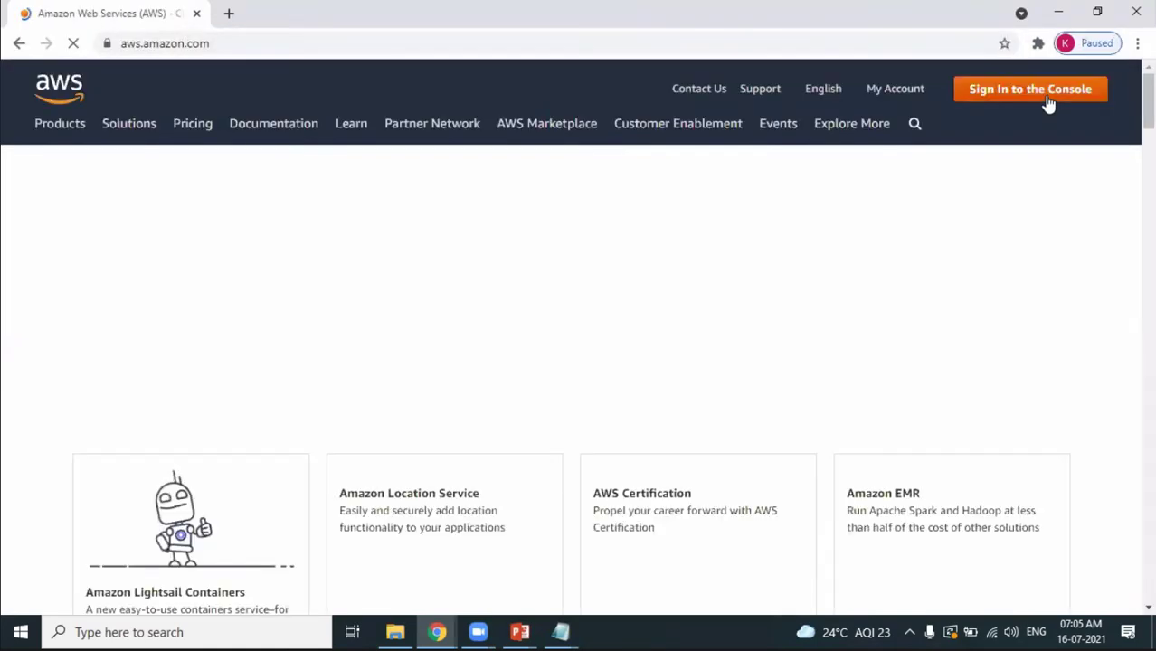
{"action": "left_click", "coordinate": [1048, 104]}
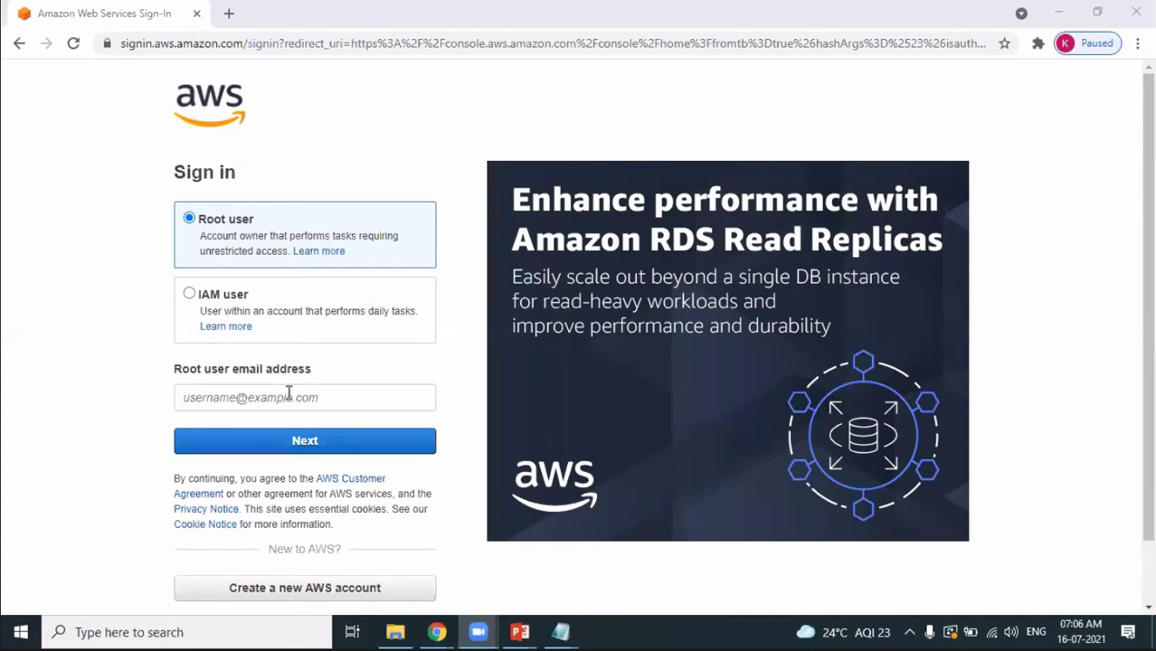
Sign in as root user with the saved e-mail, the security captcha and the password.
{"action": "left_click", "coordinate": [288, 392]}
{"action": "type", "text": "a"}
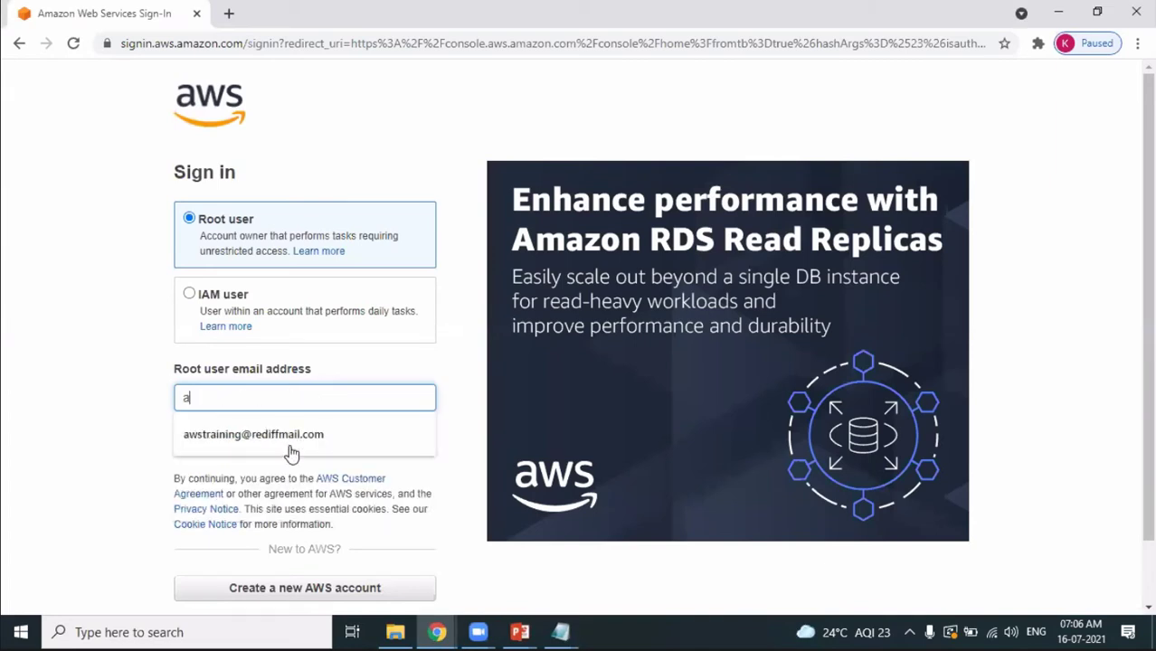
{"action": "left_click", "coordinate": [290, 443]}
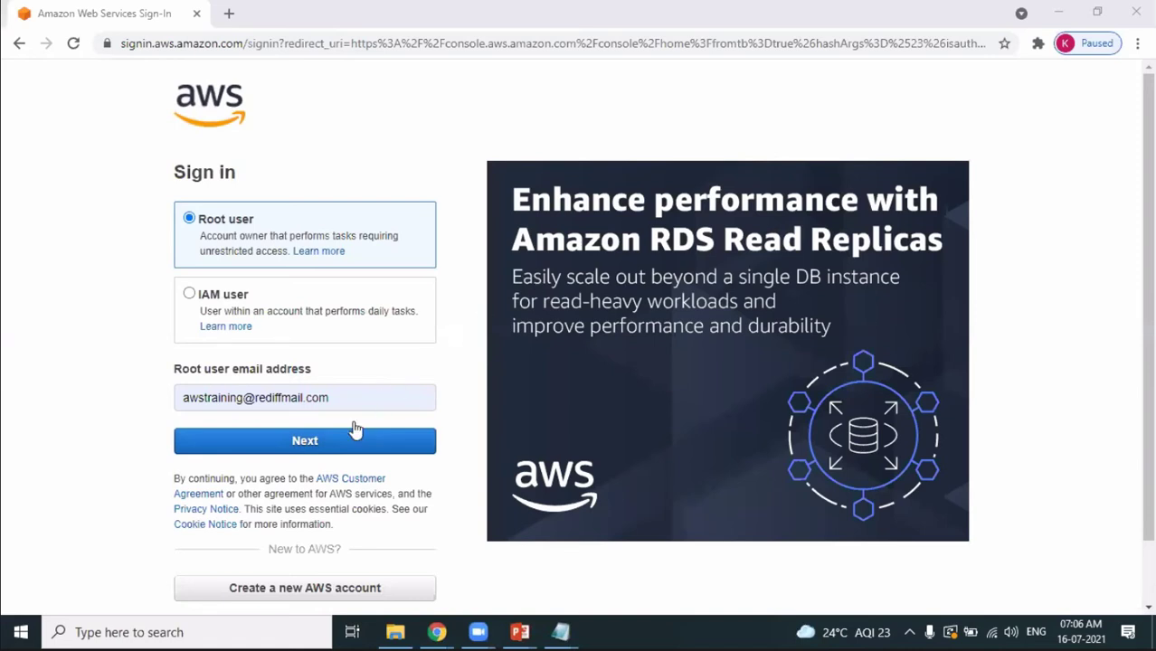
{"action": "key", "text": "Return"}
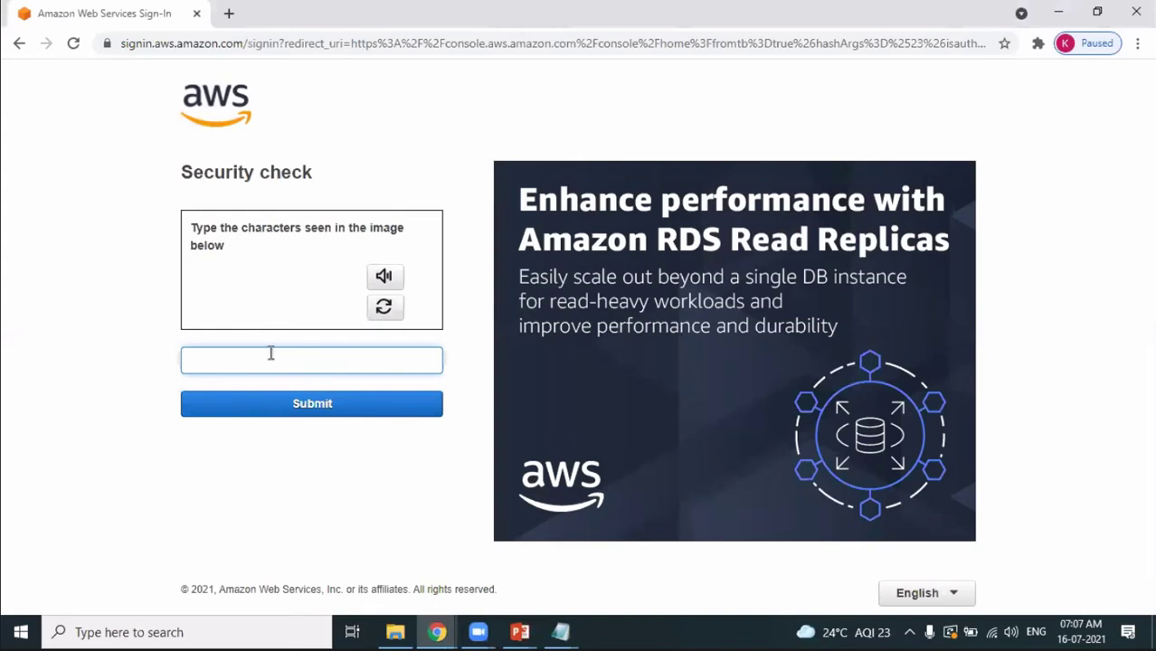
{"action": "type", "text": "nfw"}
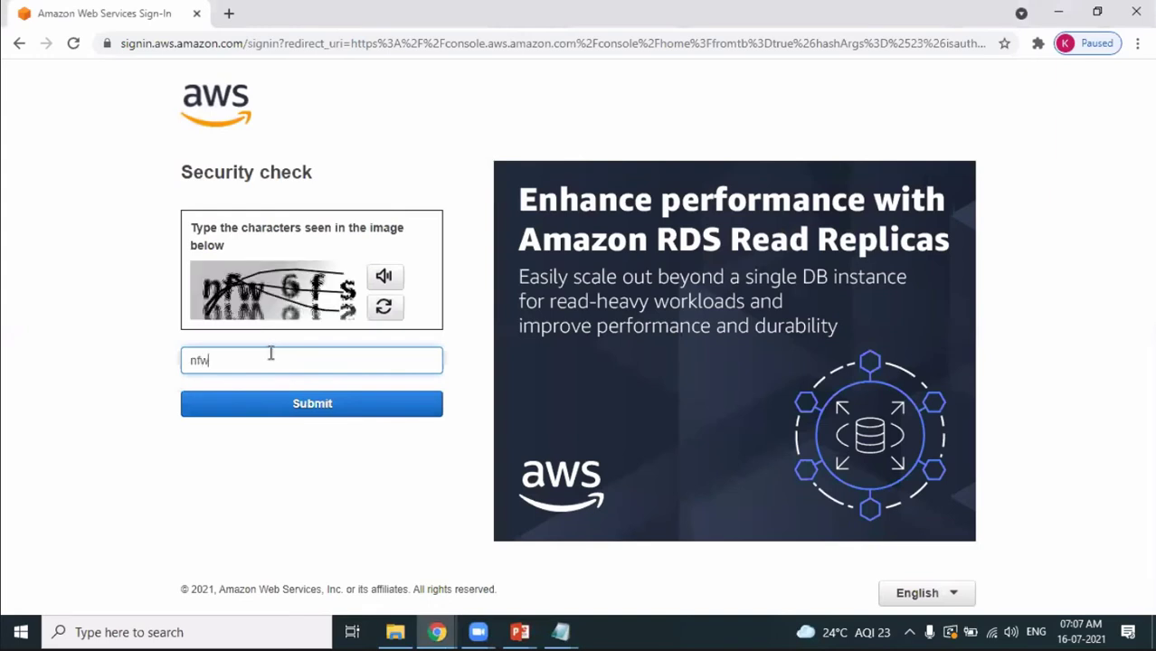
{"action": "type", "text": "6fs"}
{"action": "left_click", "coordinate": [321, 404]}
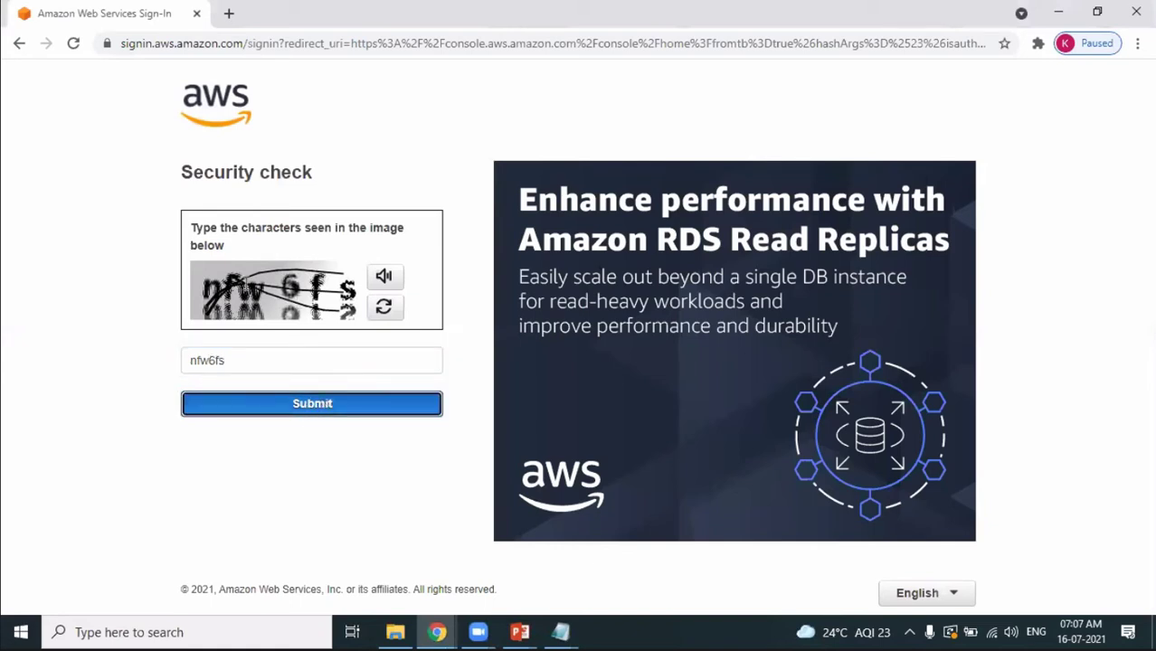
{"action": "type", "text": "********"}
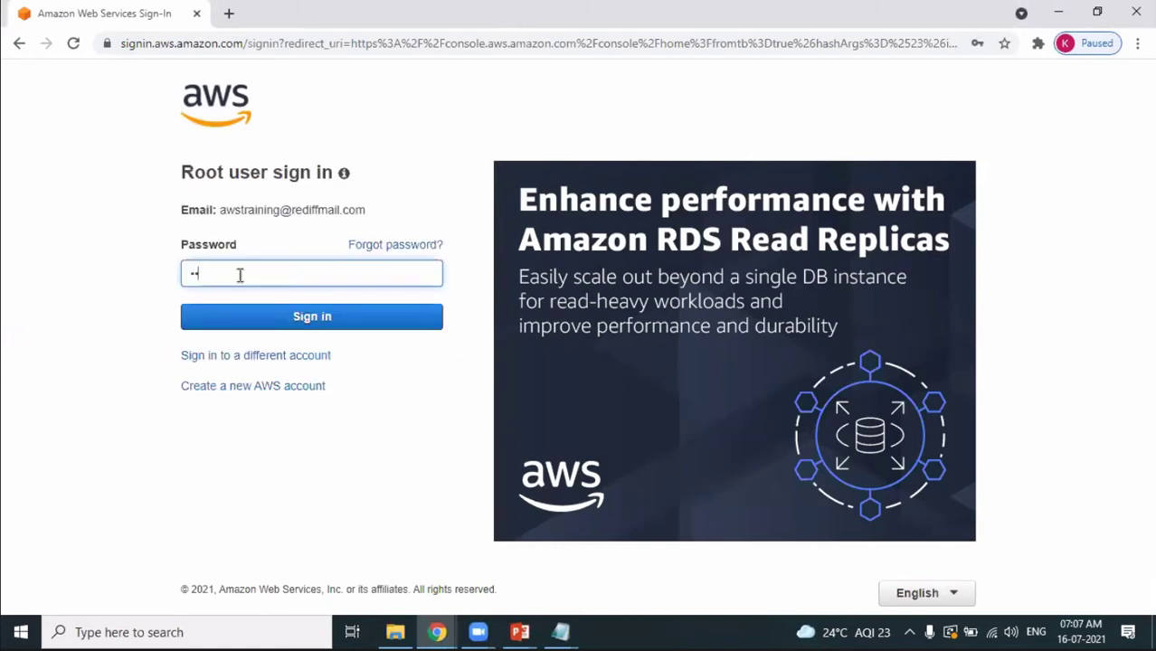
{"action": "type", "text": "**"}
{"action": "key", "text": "Return"}
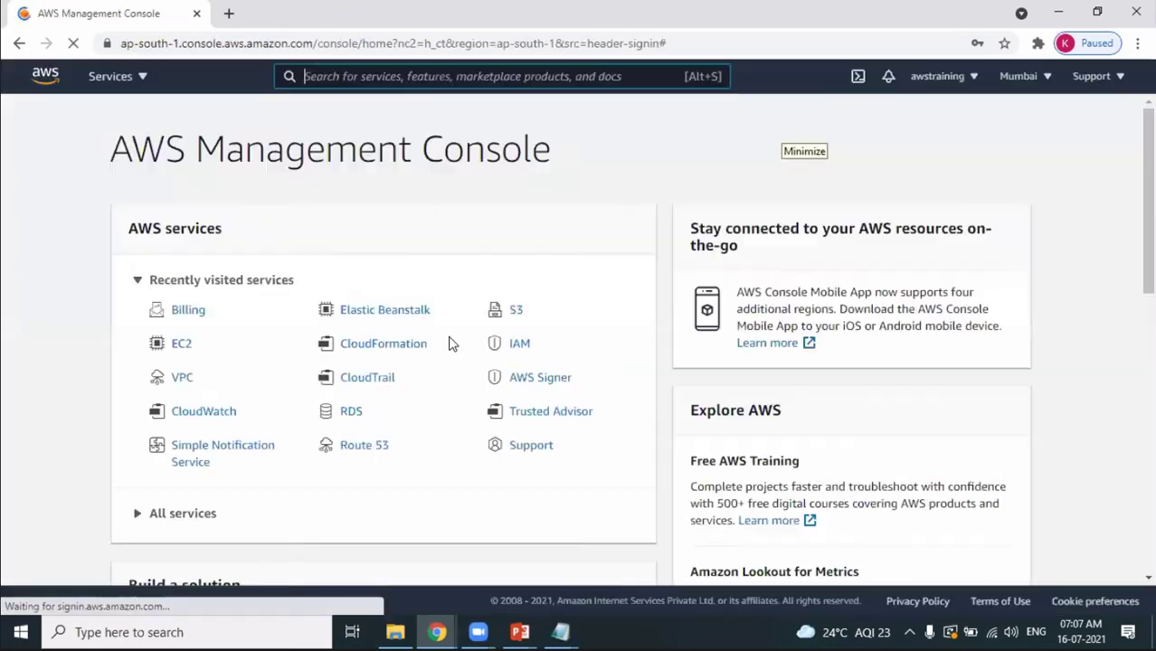
Open Amazon S3 from the Storage group of the all-services list.
{"action": "left_click", "coordinate": [141, 78]}
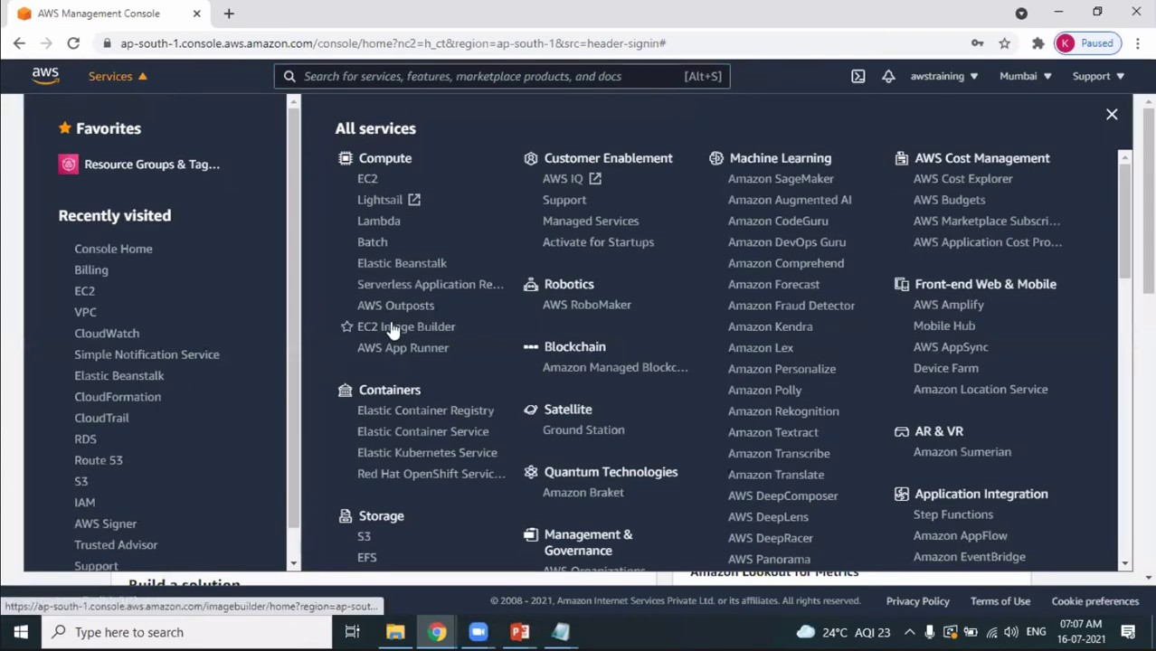
{"action": "scroll", "coordinate": [1141, 280], "scroll_direction": "down", "scroll_amount": 1}
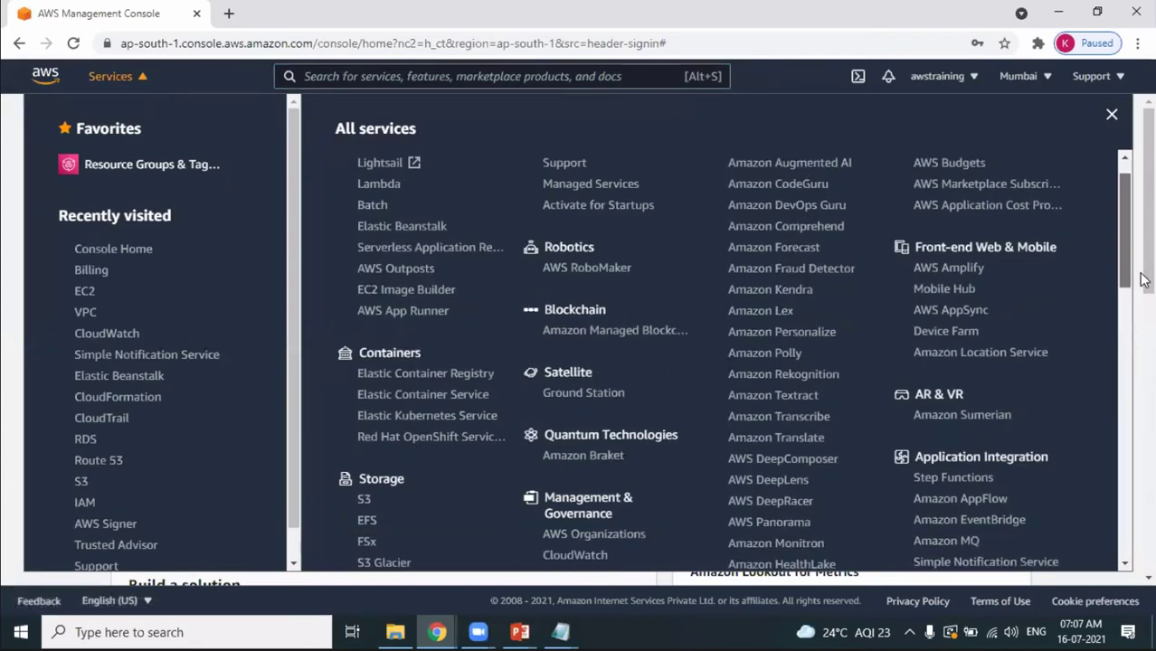
{"action": "scroll", "coordinate": [1142, 280], "scroll_direction": "down", "scroll_amount": 2}
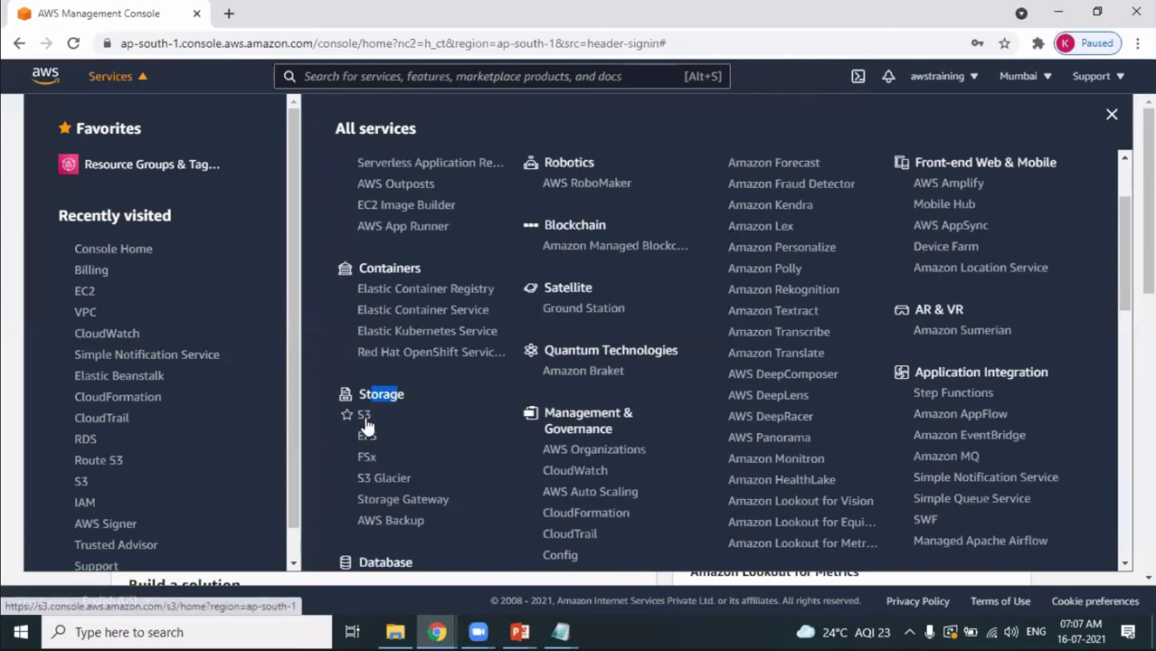
{"action": "left_click", "coordinate": [364, 418]}
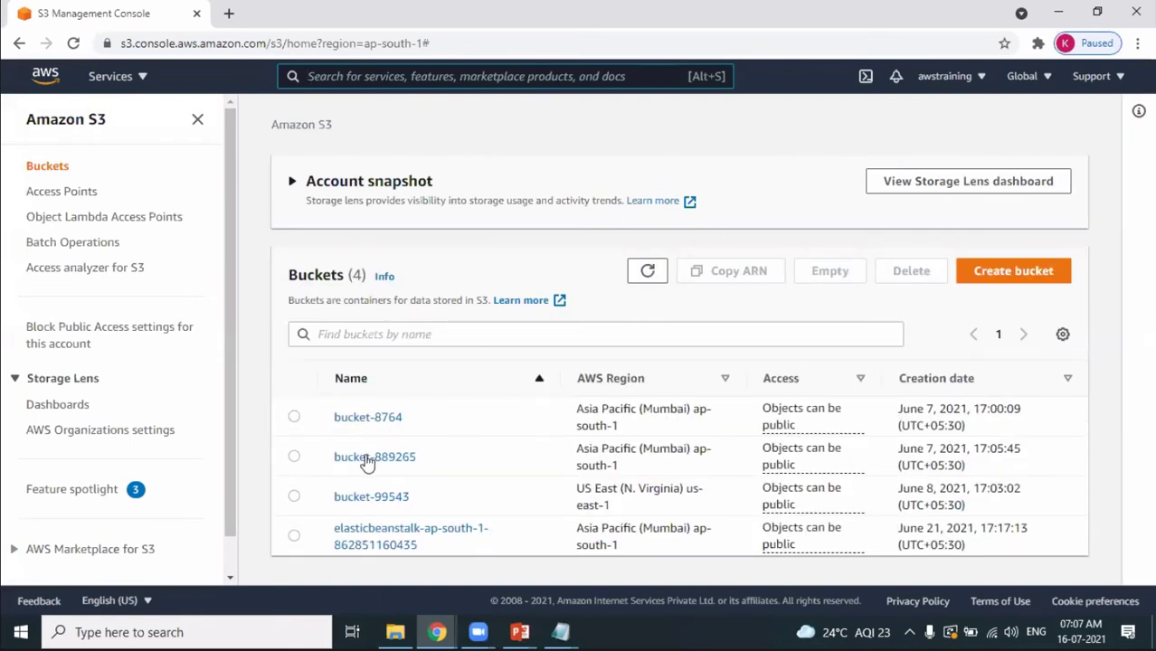
Delete bucket-8764, pasting its name into the confirmation field.
{"action": "left_click", "coordinate": [294, 417]}
{"action": "left_click", "coordinate": [911, 273]}
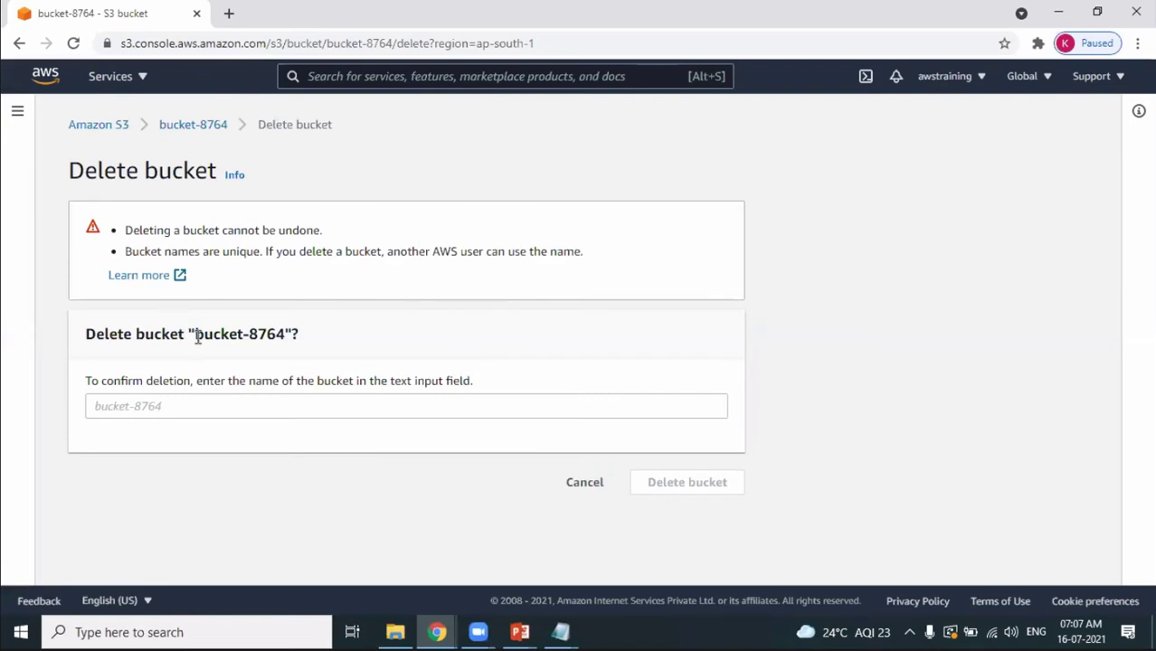
{"action": "left_click_drag", "start_coordinate": [195, 334], "coordinate": [286, 334]}
{"action": "key", "text": "ctrl+c"}
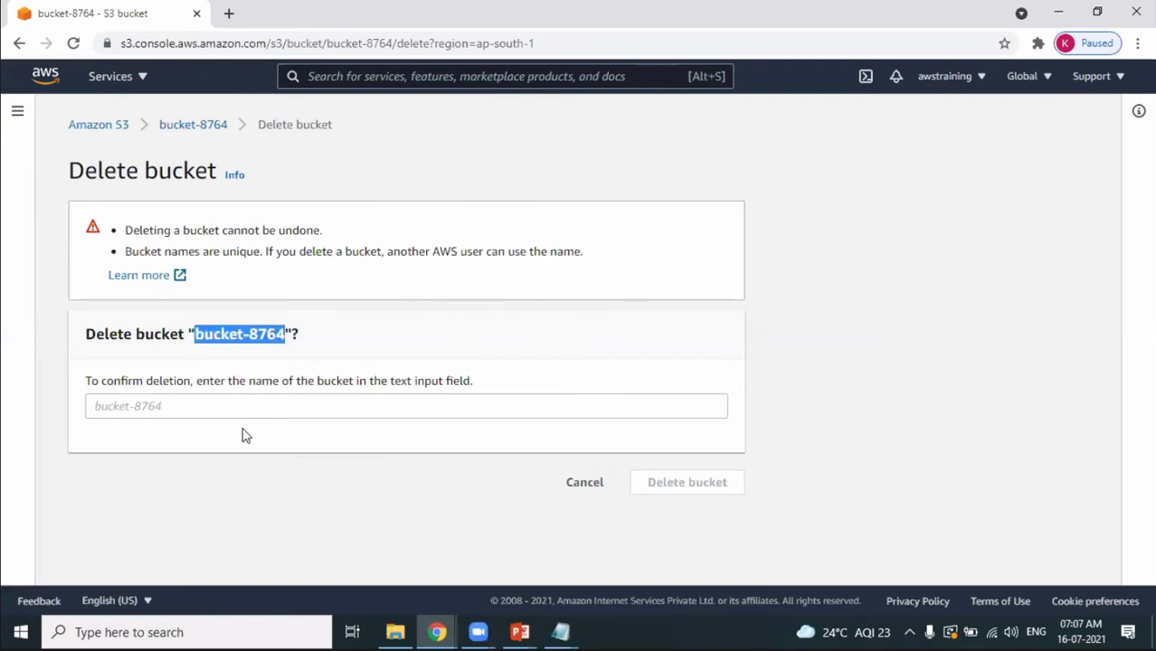
{"action": "left_click", "coordinate": [240, 404]}
{"action": "key", "text": "ctrl+v"}
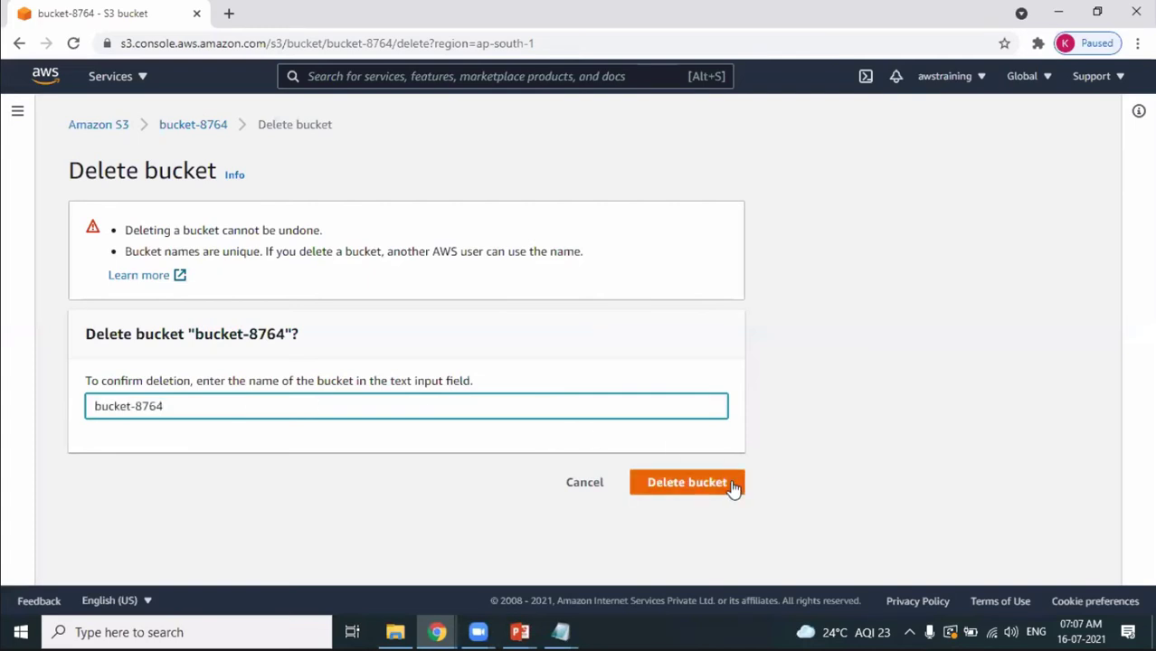
{"action": "left_click", "coordinate": [728, 485]}
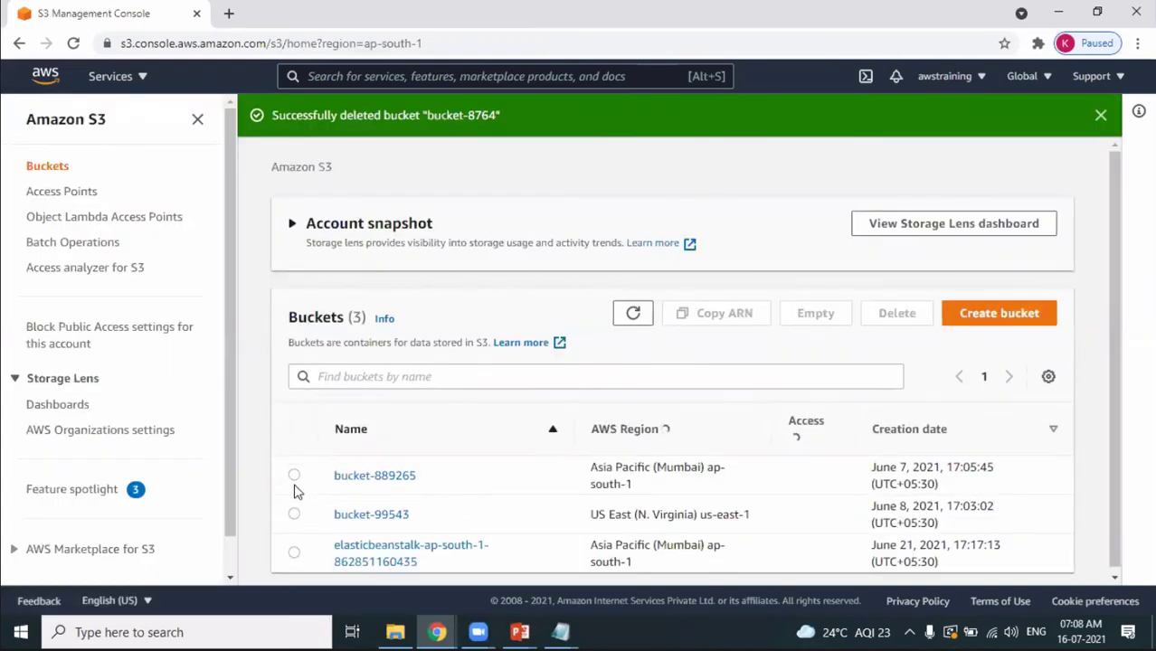
Empty bucket-889265 by confirming with the phrase 'permanently delete'.
{"action": "left_click", "coordinate": [294, 476]}
{"action": "left_click", "coordinate": [906, 316]}
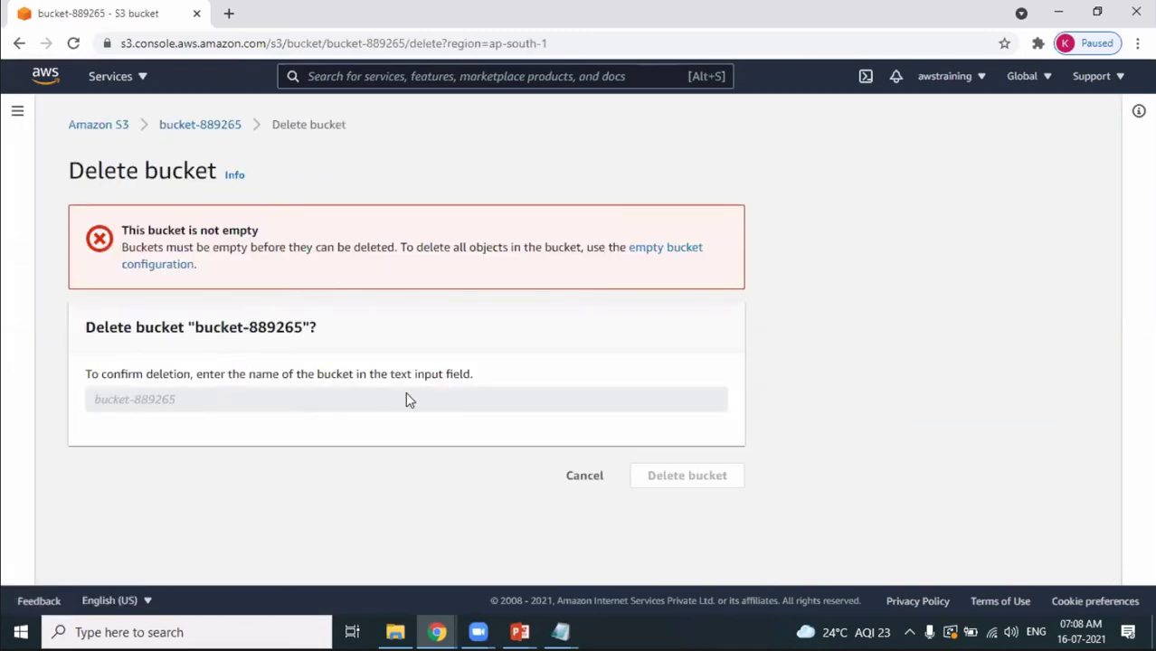
{"action": "left_click", "coordinate": [597, 476]}
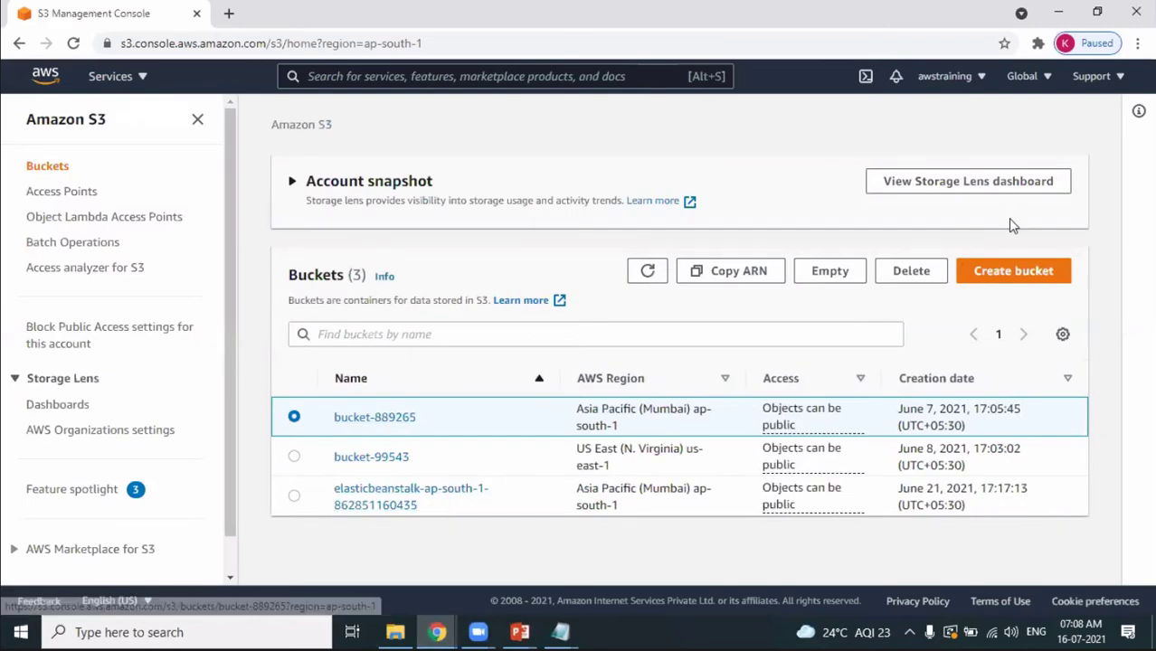
{"action": "left_click", "coordinate": [832, 275]}
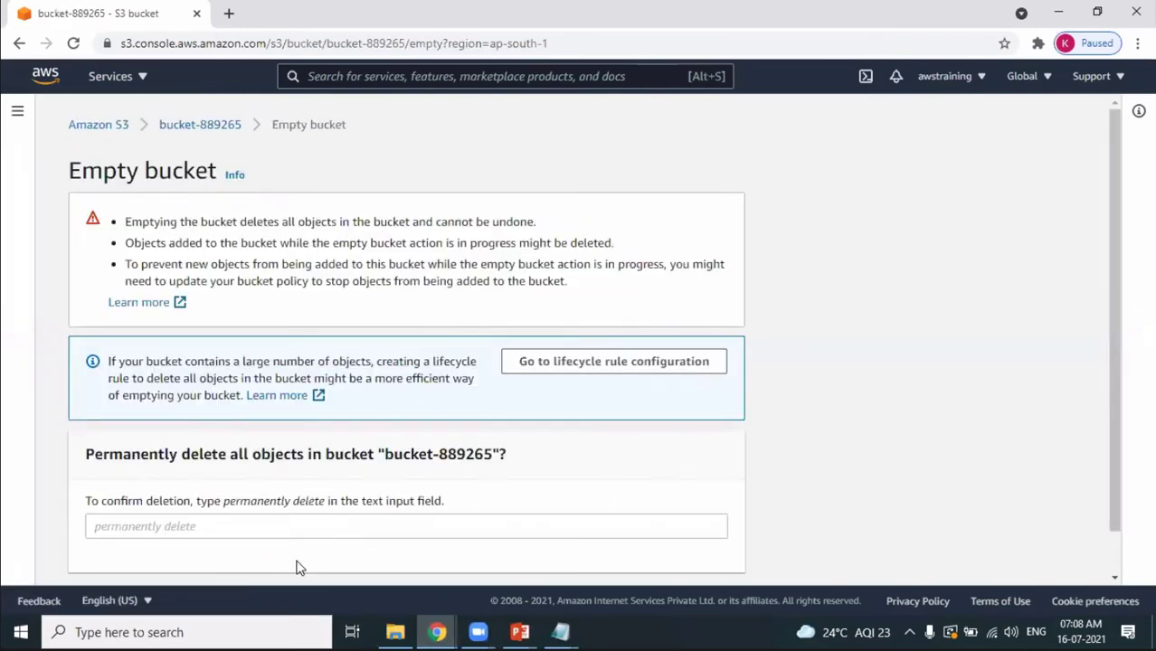
{"action": "left_click_drag", "start_coordinate": [224, 507], "coordinate": [323, 512]}
{"action": "key", "text": "ctrl+c"}
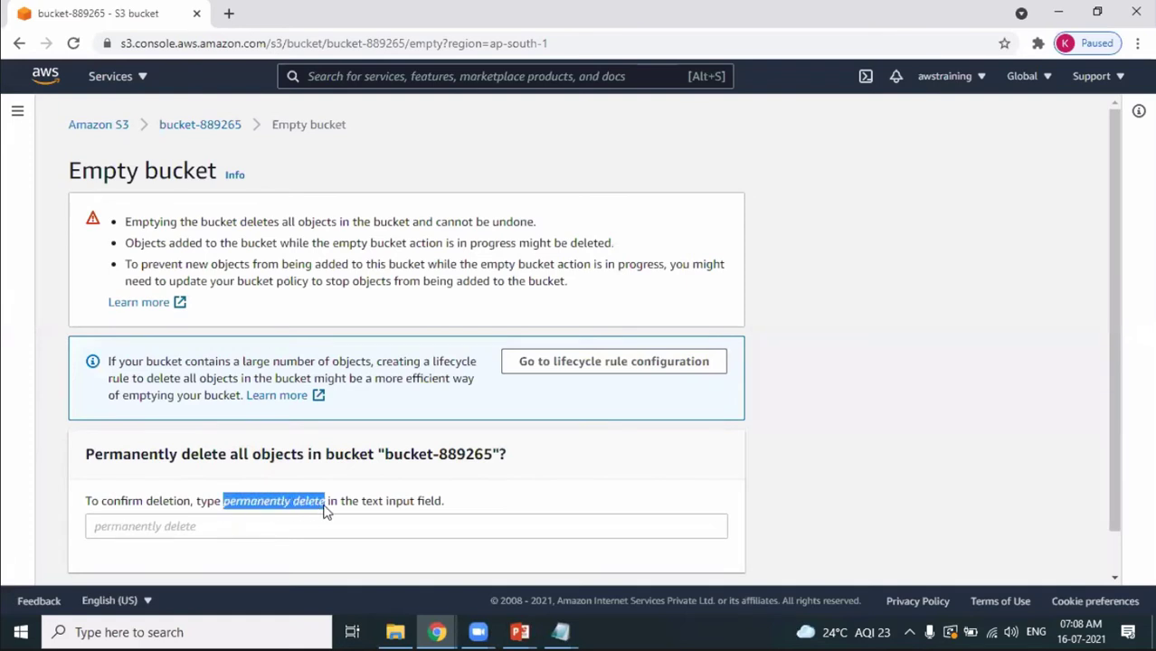
{"action": "left_click", "coordinate": [310, 529]}
{"action": "key", "text": "ctrl+v"}
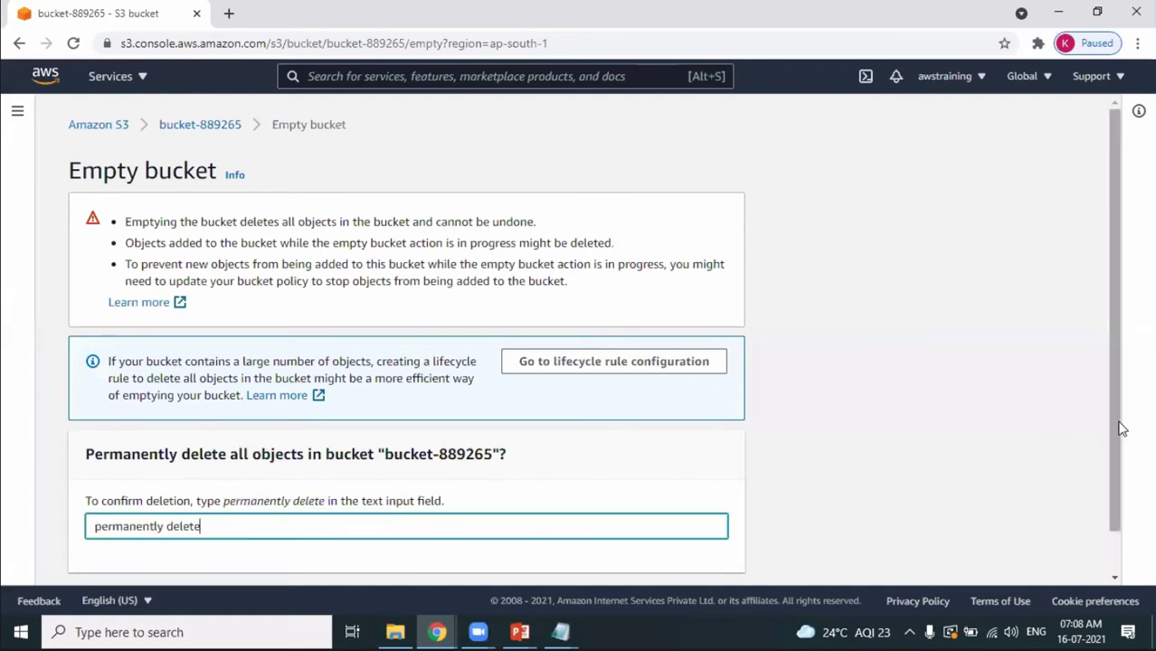
{"action": "left_click_drag", "start_coordinate": [1115, 434], "coordinate": [1129, 533]}
{"action": "scroll", "coordinate": [1128, 534], "scroll_direction": "down", "scroll_amount": 1}
{"action": "left_click", "coordinate": [728, 561]}
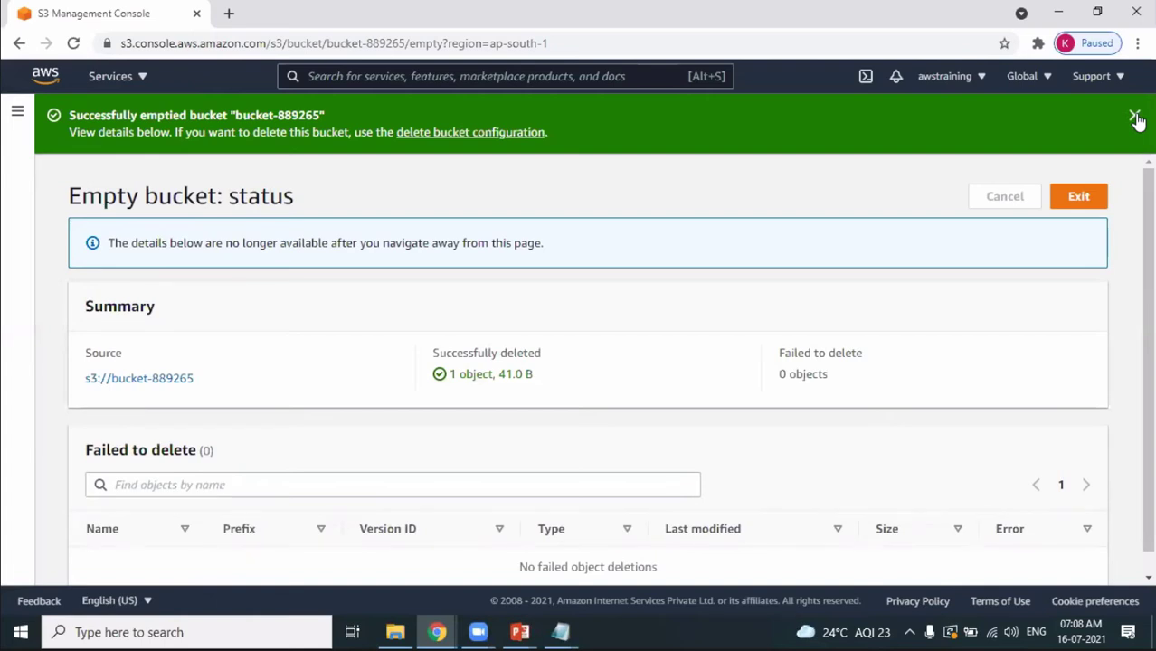
Delete the now-empty bucket-889265, pasting its name to confirm.
{"action": "left_click", "coordinate": [1134, 122]}
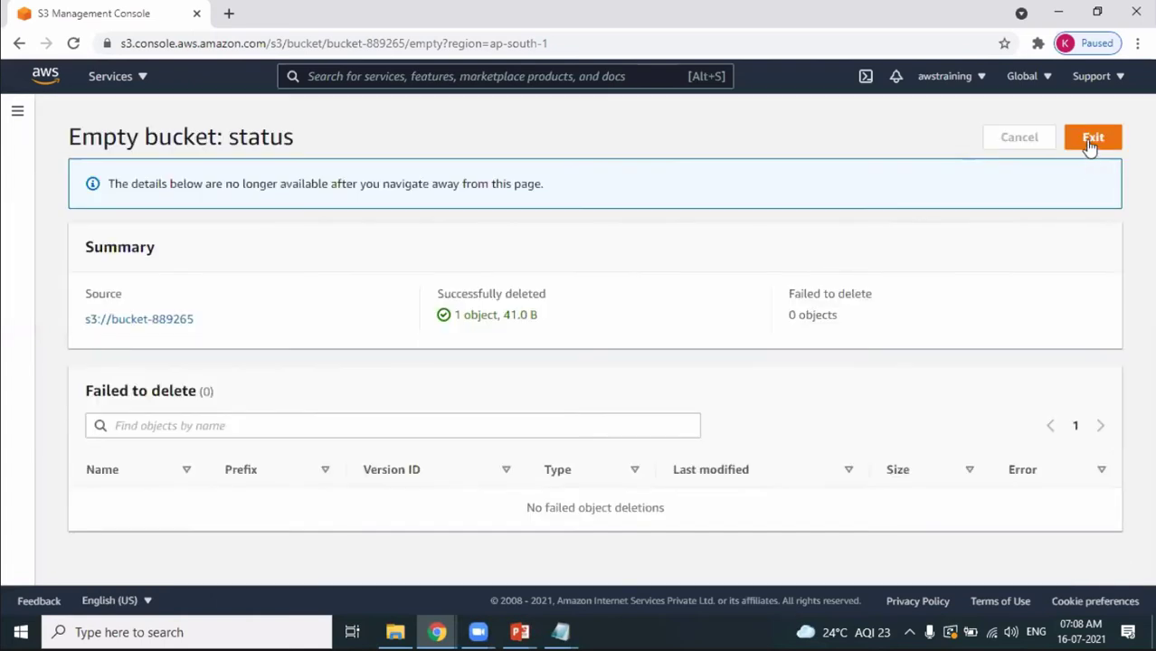
{"action": "left_click", "coordinate": [1091, 140]}
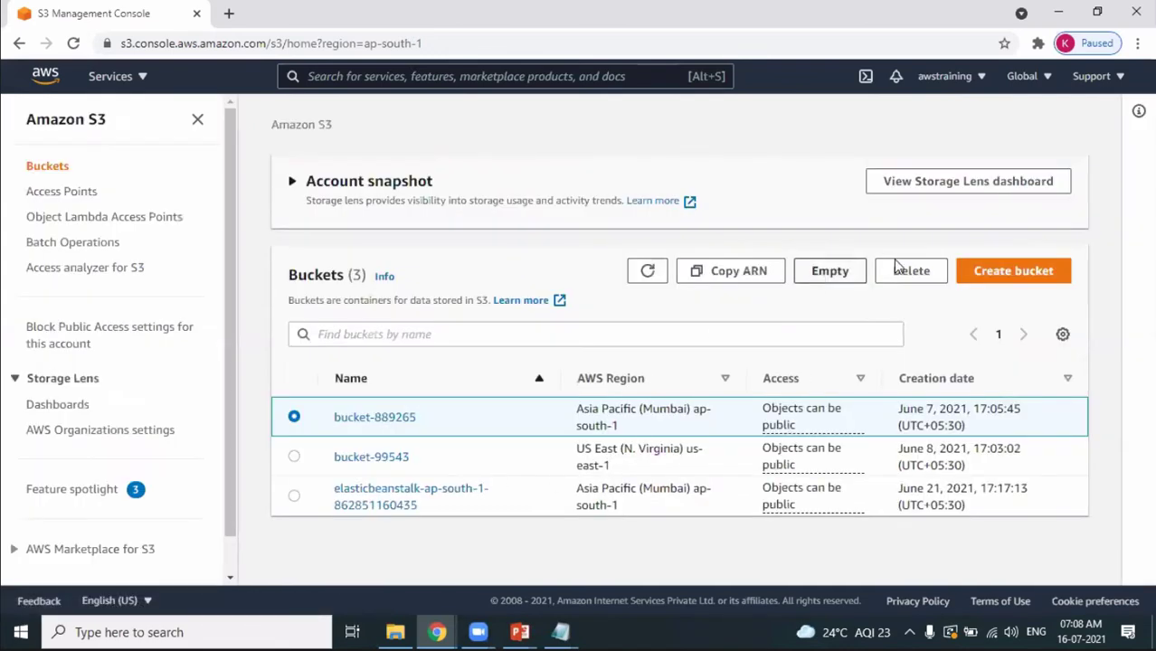
{"action": "left_click", "coordinate": [909, 271]}
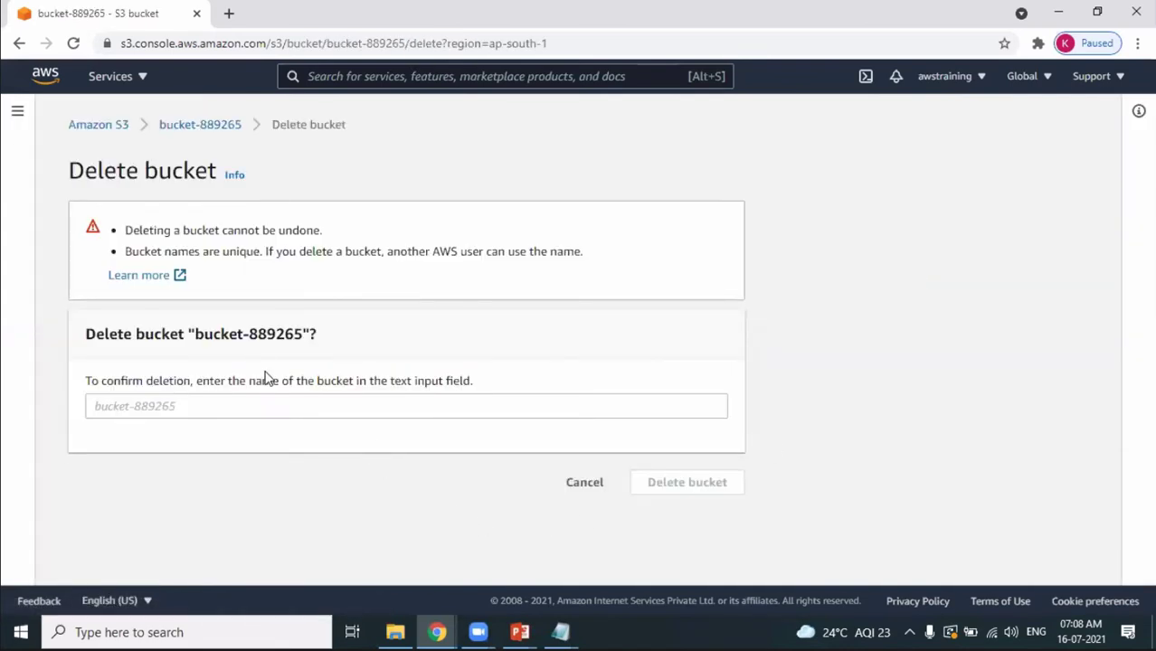
{"action": "left_click_drag", "start_coordinate": [197, 331], "coordinate": [307, 336]}
{"action": "key", "text": "ctrl+c"}
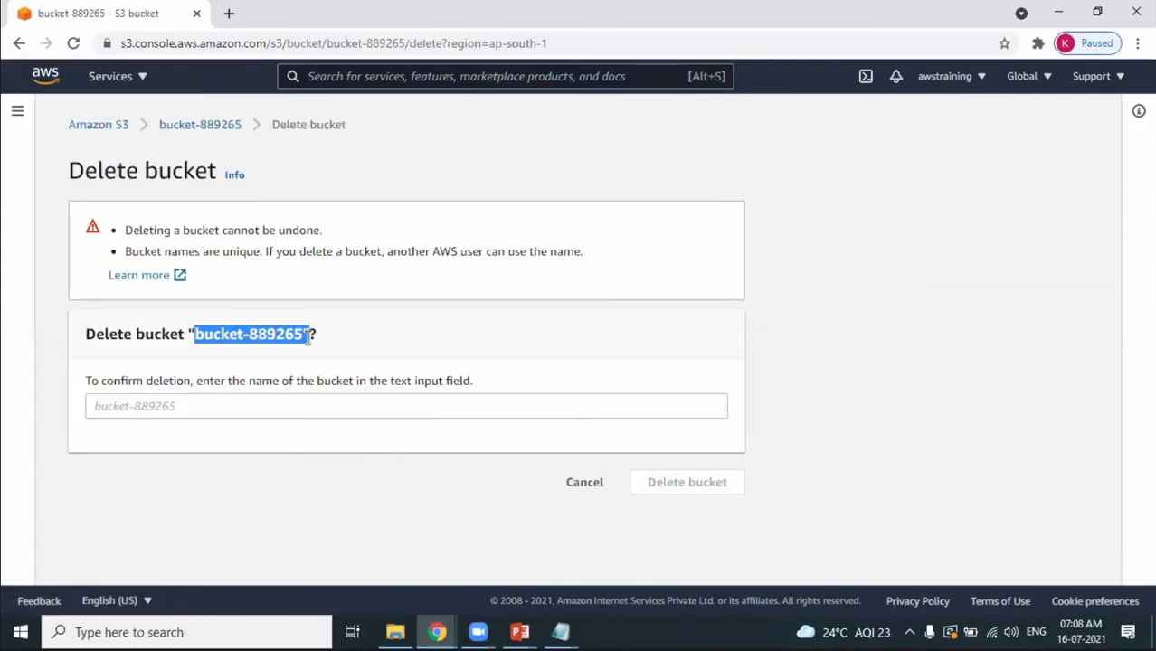
{"action": "left_click", "coordinate": [375, 402]}
{"action": "key", "text": "ctrl+v"}
{"action": "left_click", "coordinate": [710, 483]}
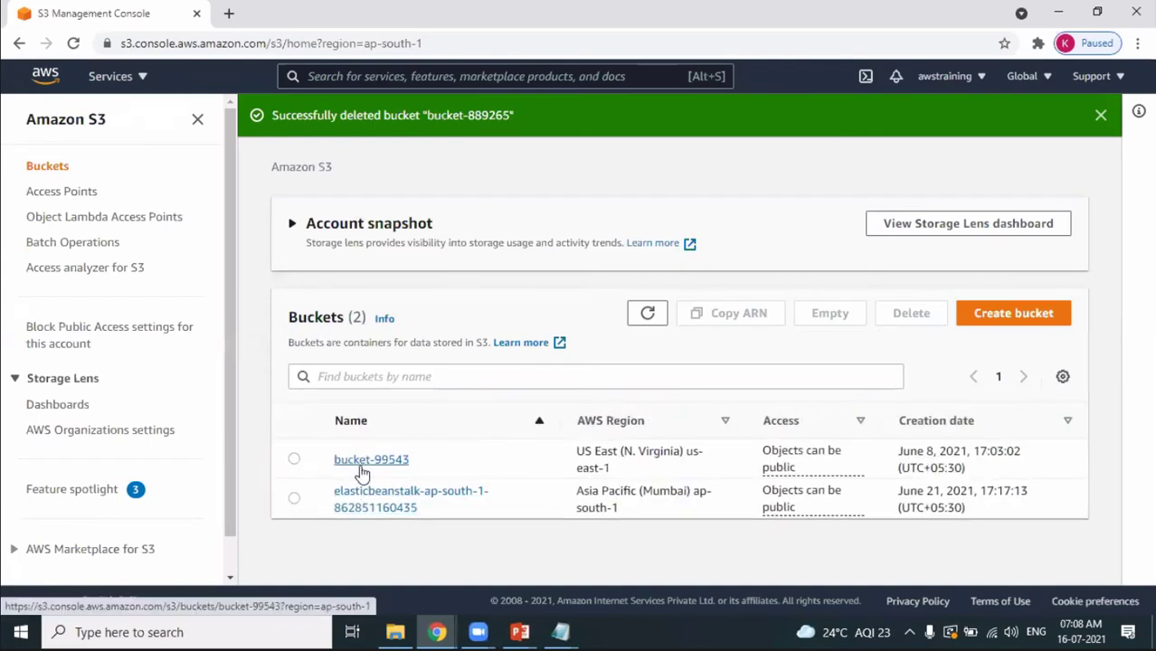
Check bucket-99543's contents, then delete it by pasting its name to confirm.
{"action": "left_click", "coordinate": [361, 466]}
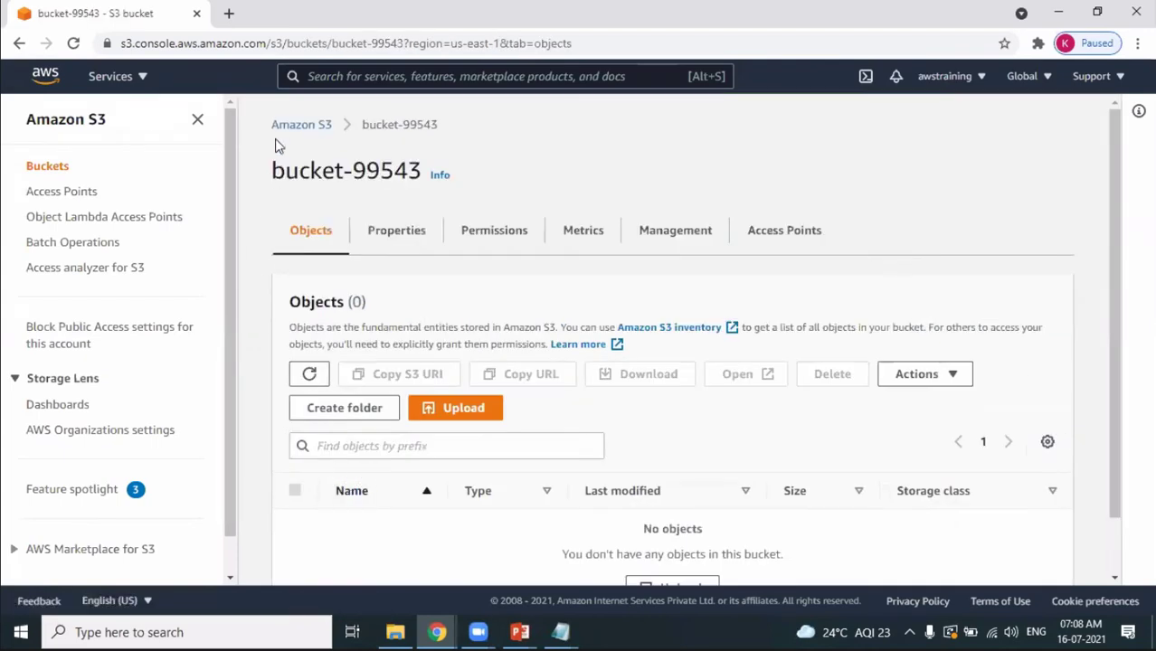
{"action": "left_click", "coordinate": [286, 132]}
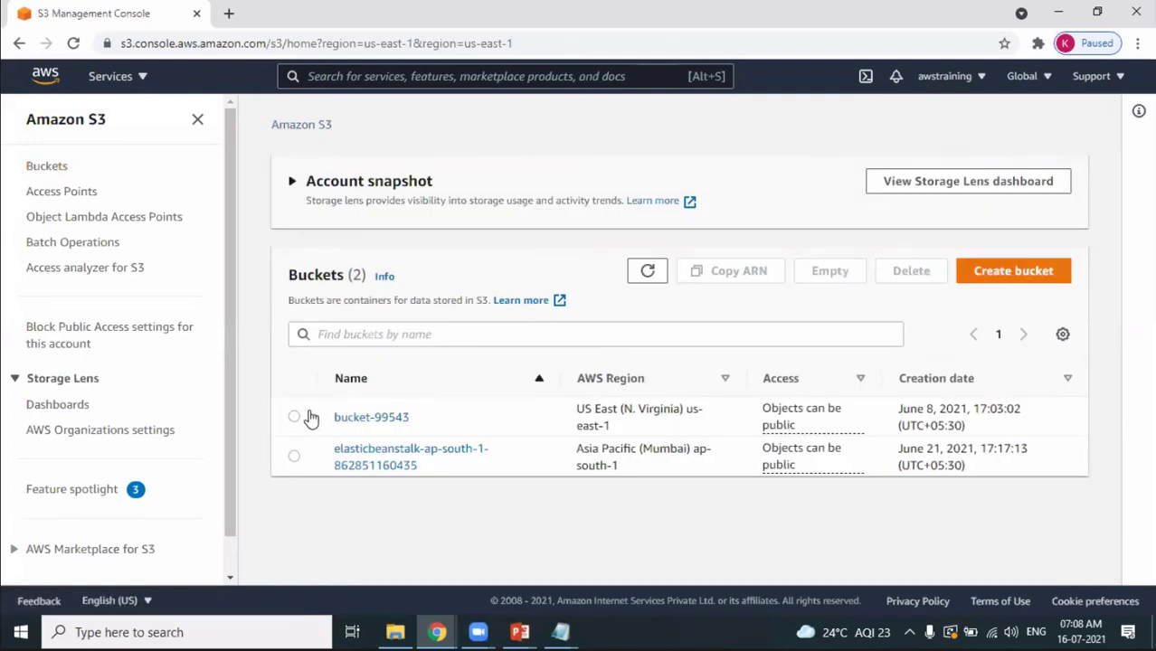
{"action": "left_click", "coordinate": [479, 404]}
{"action": "left_click", "coordinate": [908, 271]}
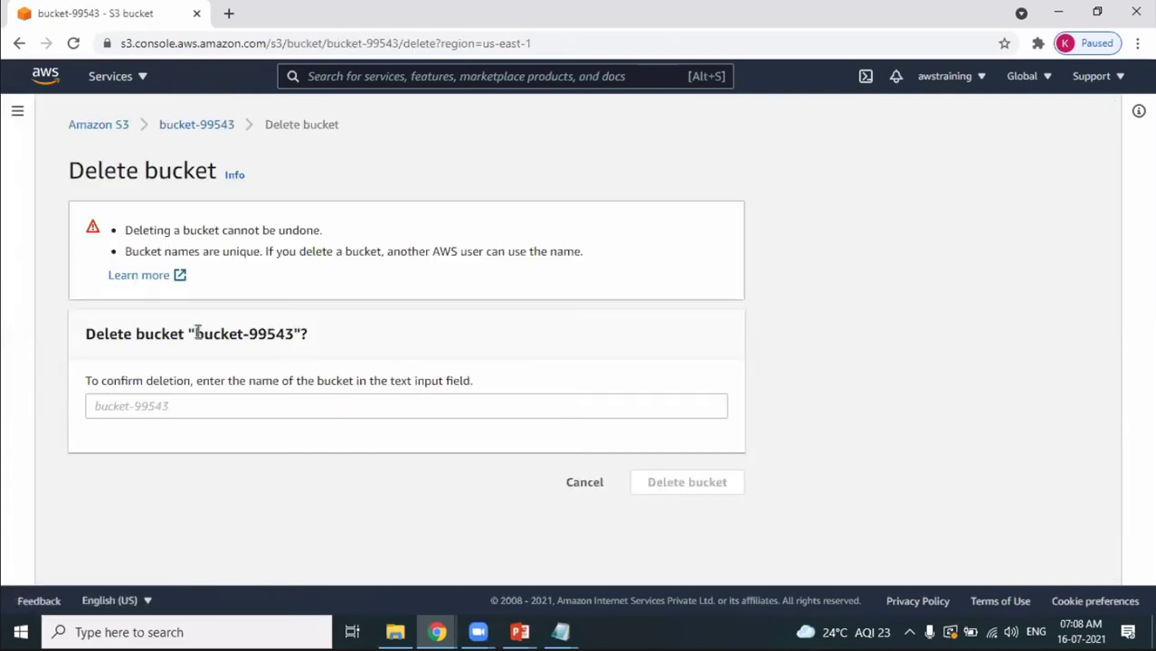
{"action": "double_click", "coordinate": [305, 333]}
{"action": "key", "text": "ctrl+c"}
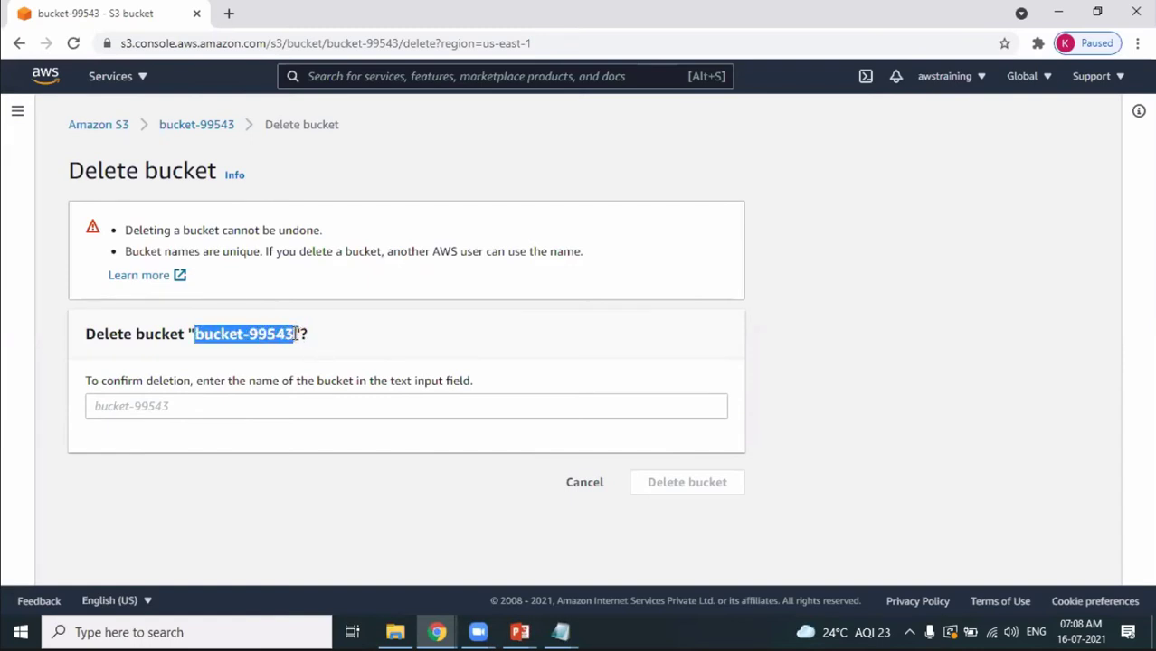
{"action": "left_click", "coordinate": [348, 408]}
{"action": "key", "text": "ctrl+v"}
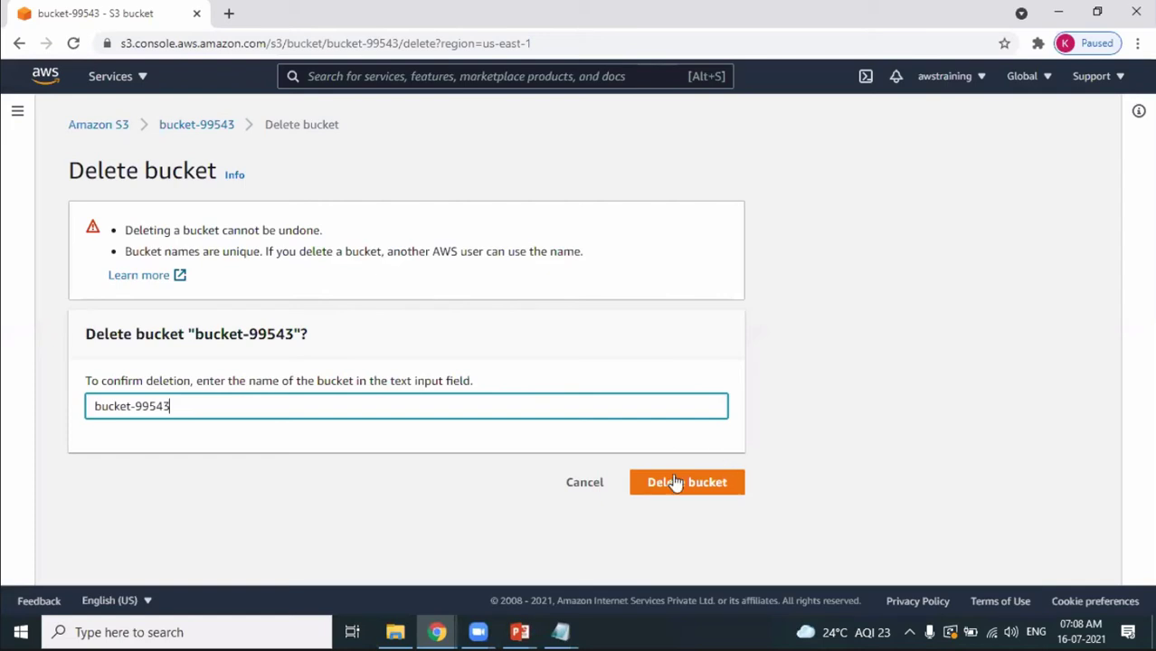
{"action": "left_click", "coordinate": [675, 486]}
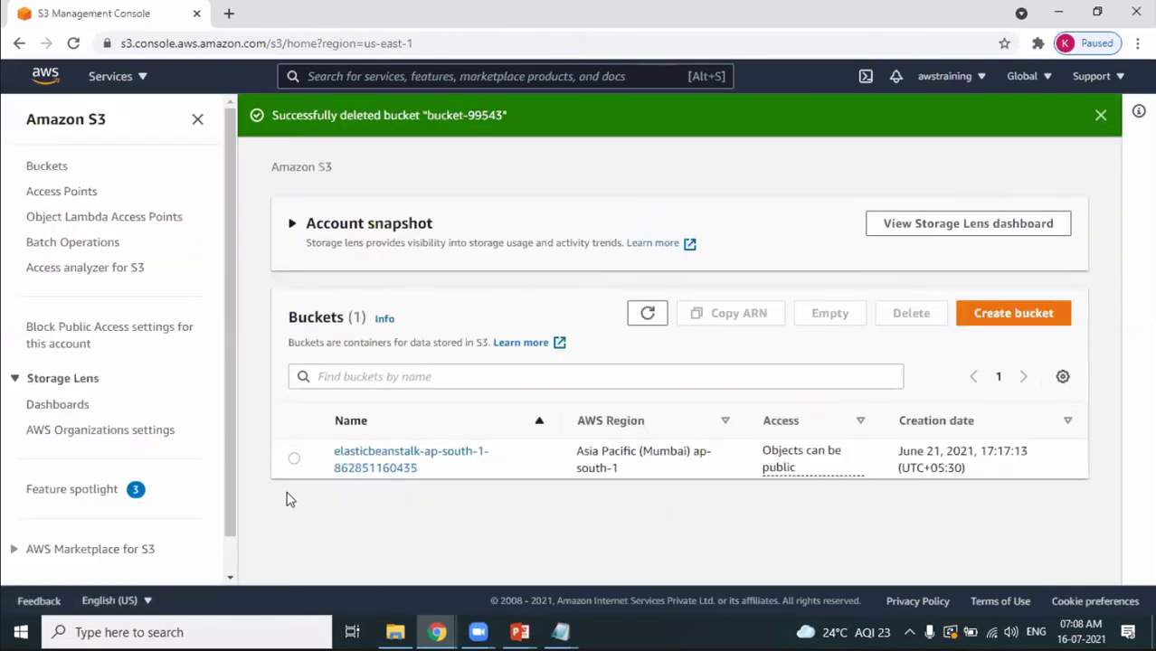
Empty the Elastic Beanstalk bucket, confirming with 'permanently delete'.
{"action": "left_click", "coordinate": [293, 461]}
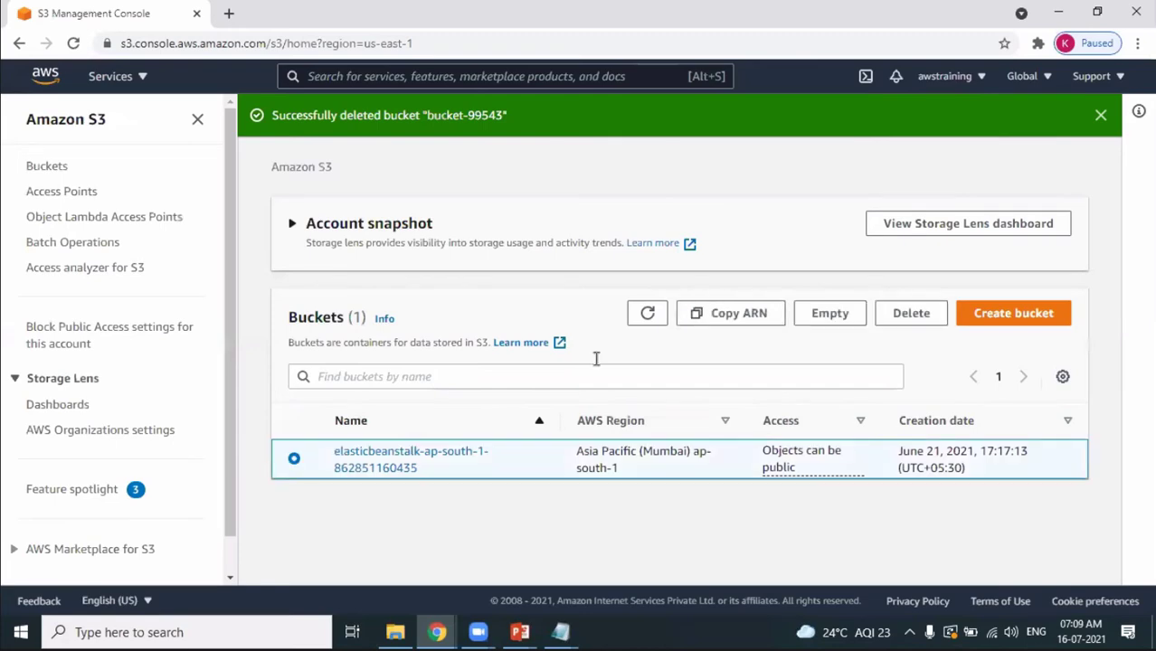
{"action": "left_click", "coordinate": [892, 313]}
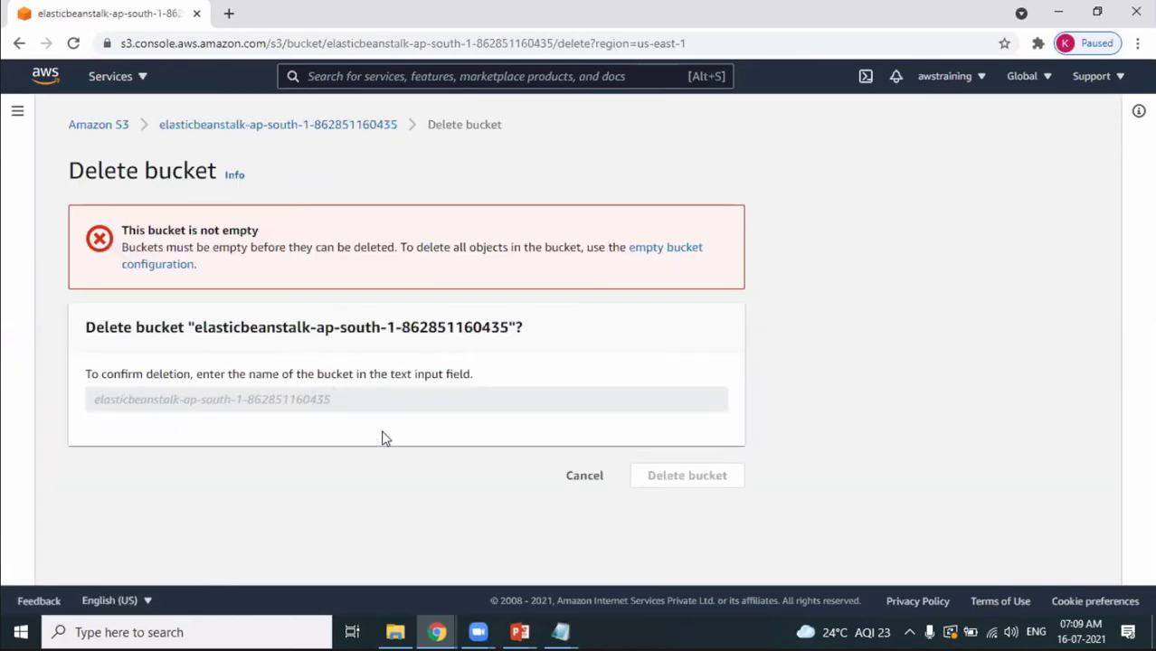
{"action": "left_click", "coordinate": [584, 481]}
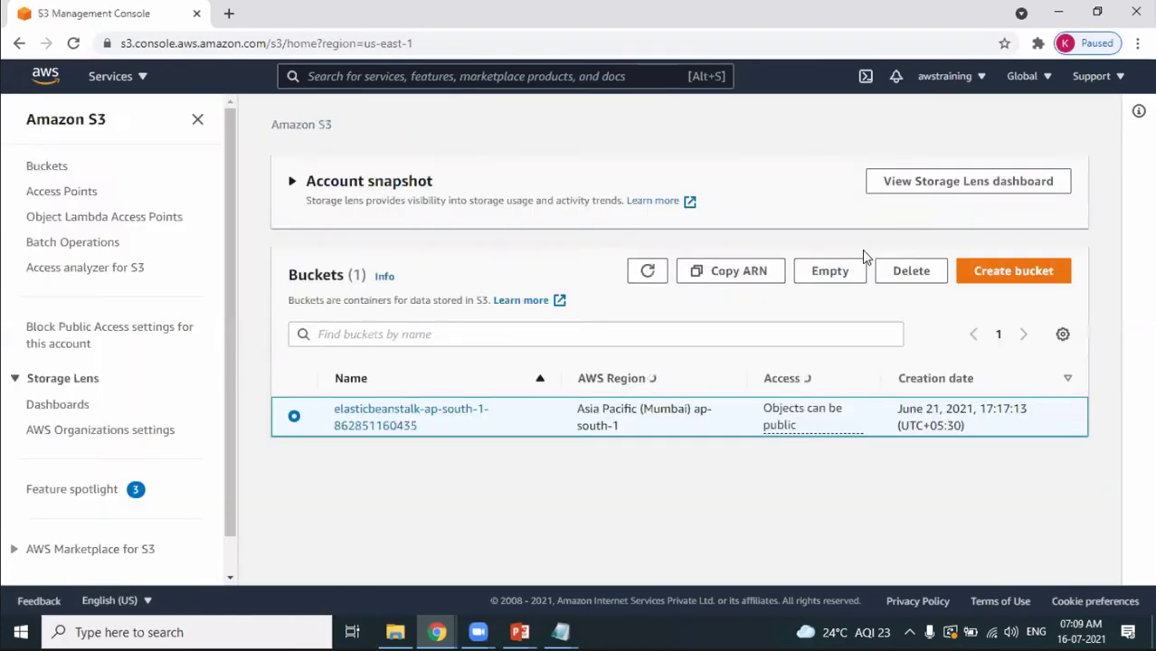
{"action": "left_click", "coordinate": [830, 271]}
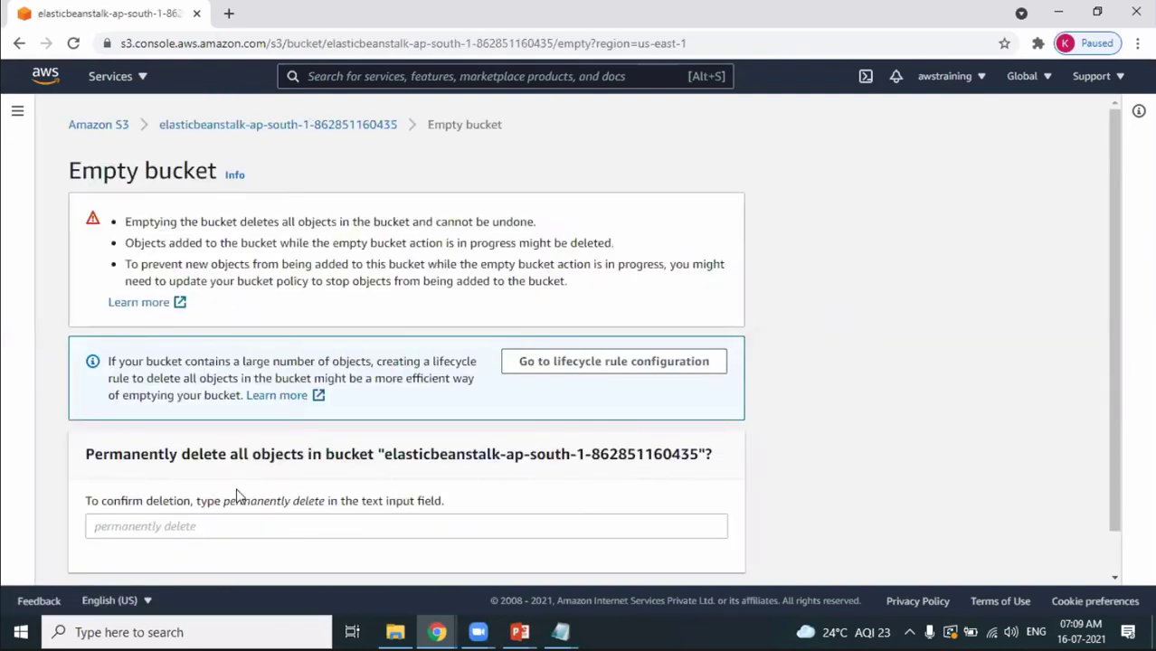
{"action": "left_click_drag", "start_coordinate": [226, 503], "coordinate": [326, 511]}
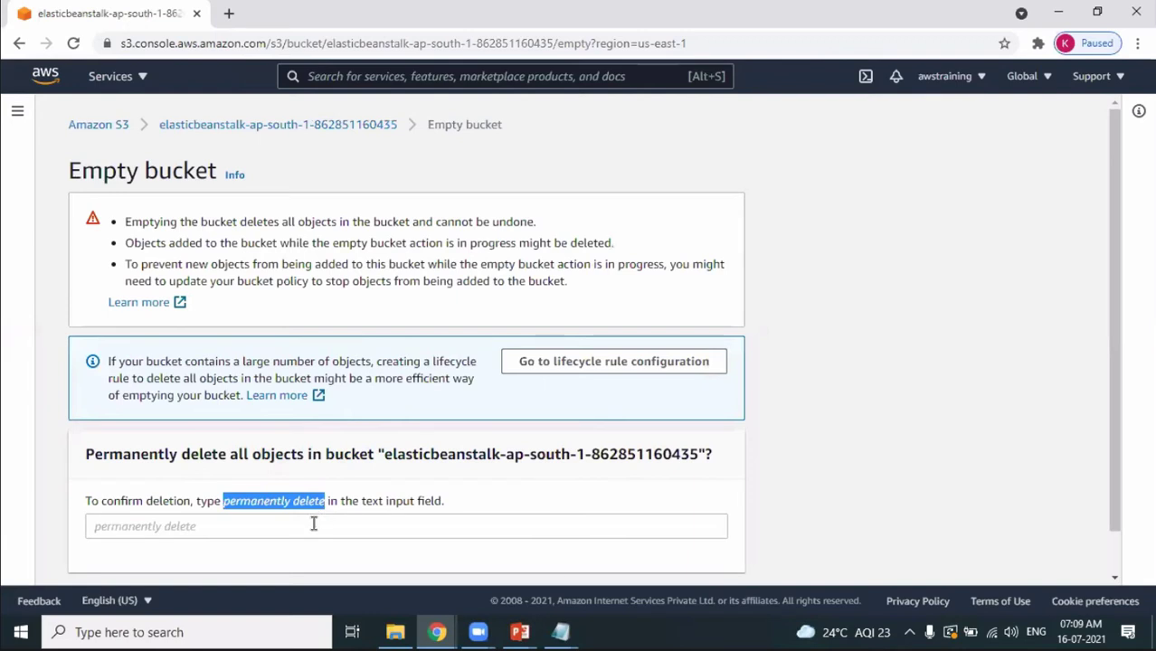
{"action": "left_click", "coordinate": [312, 523]}
{"action": "type", "text": "permanently delete"}
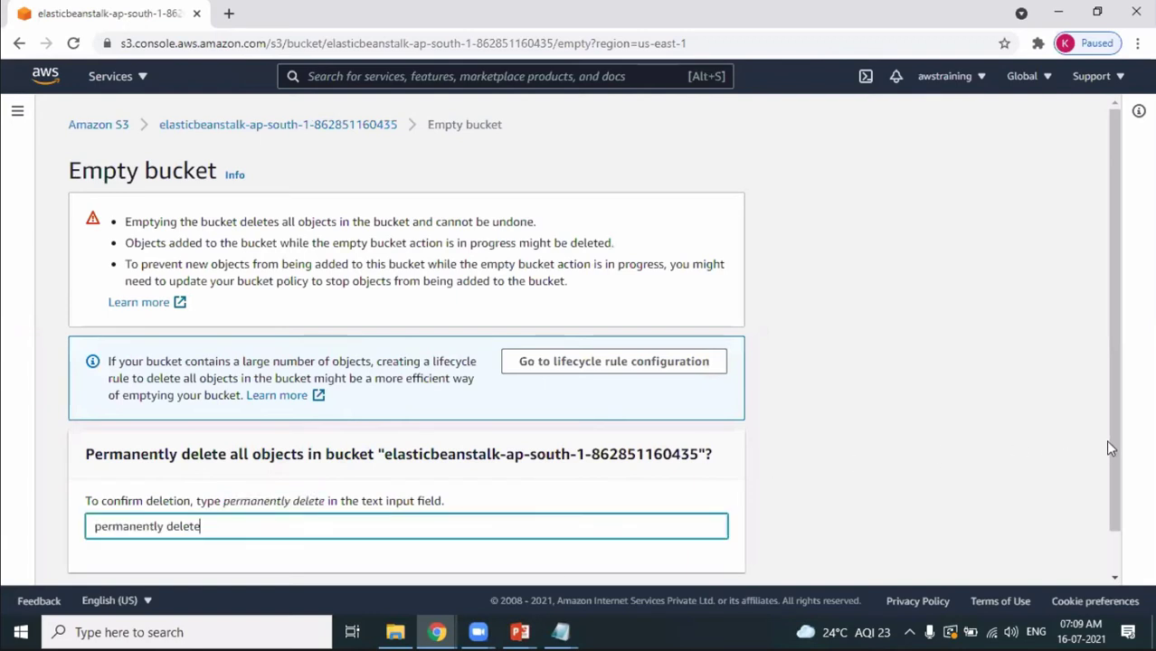
{"action": "left_click_drag", "start_coordinate": [1111, 443], "coordinate": [1085, 564]}
{"action": "left_click", "coordinate": [715, 565]}
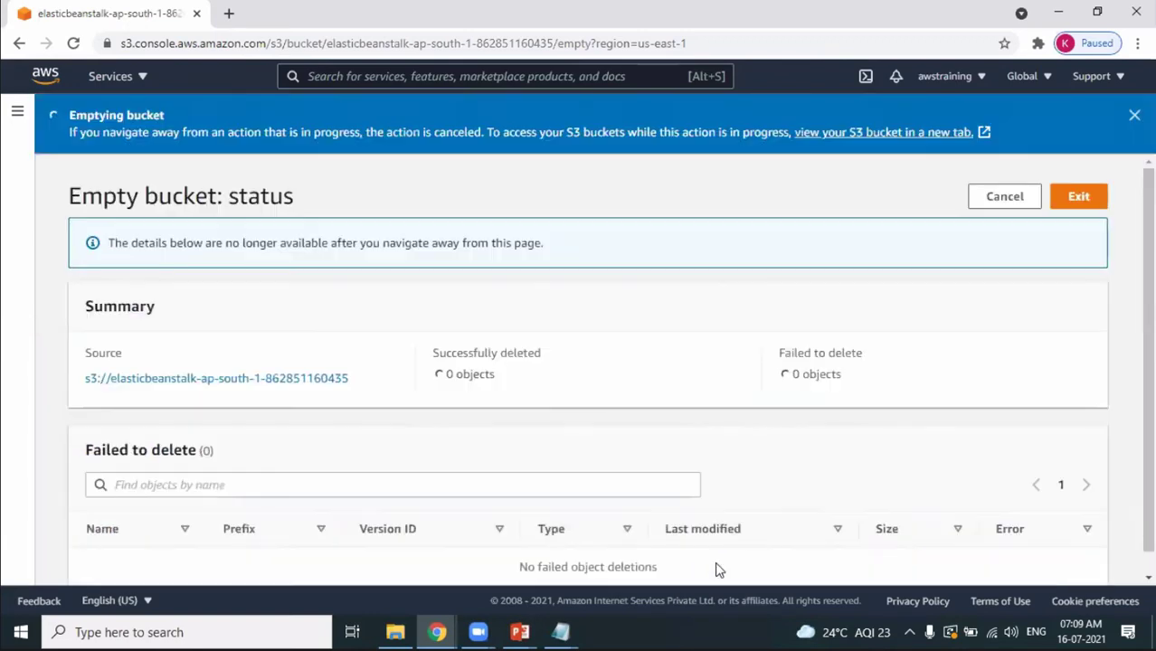
Try deleting the Elastic Beanstalk bucket, hit a permission-denied error, and cancel.
{"action": "left_click", "coordinate": [1133, 116]}
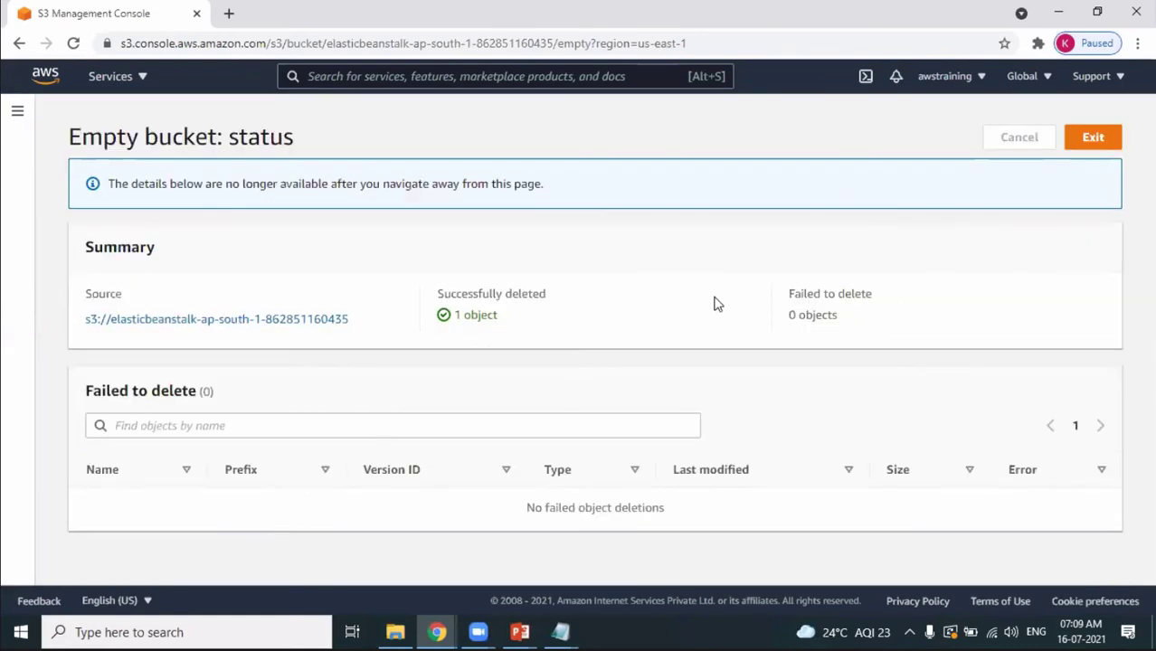
{"action": "left_click", "coordinate": [1092, 137]}
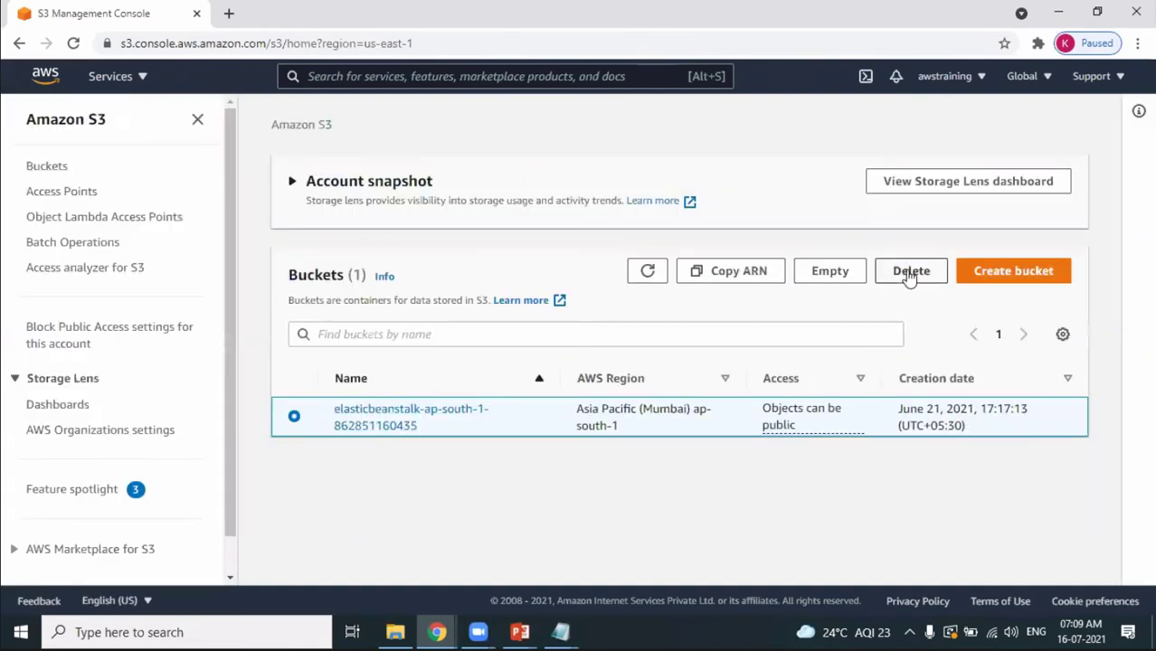
{"action": "left_click", "coordinate": [909, 275]}
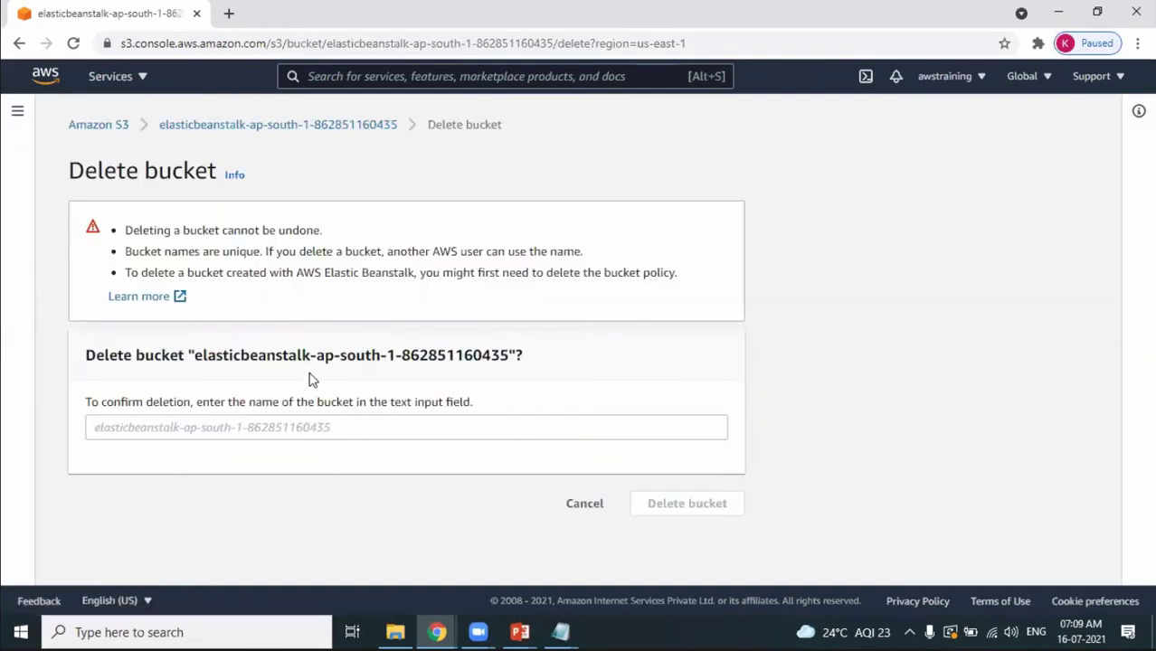
{"action": "left_click_drag", "start_coordinate": [195, 356], "coordinate": [517, 357]}
{"action": "key", "text": "ctrl+c"}
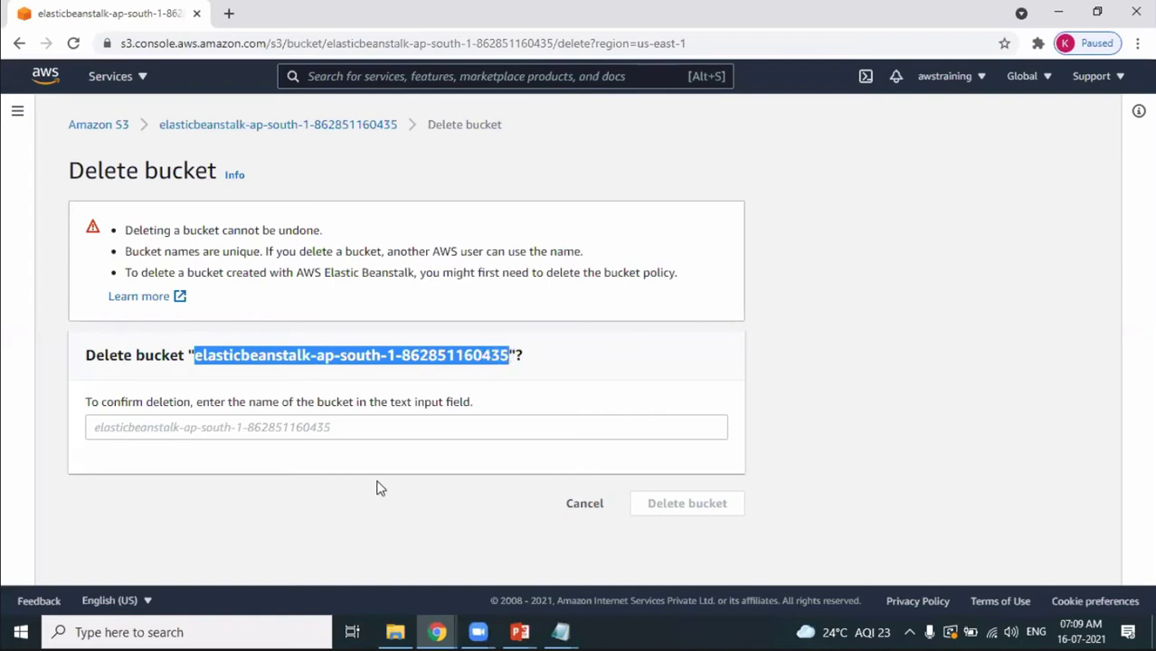
{"action": "left_click", "coordinate": [369, 426]}
{"action": "key", "text": "ctrl+v"}
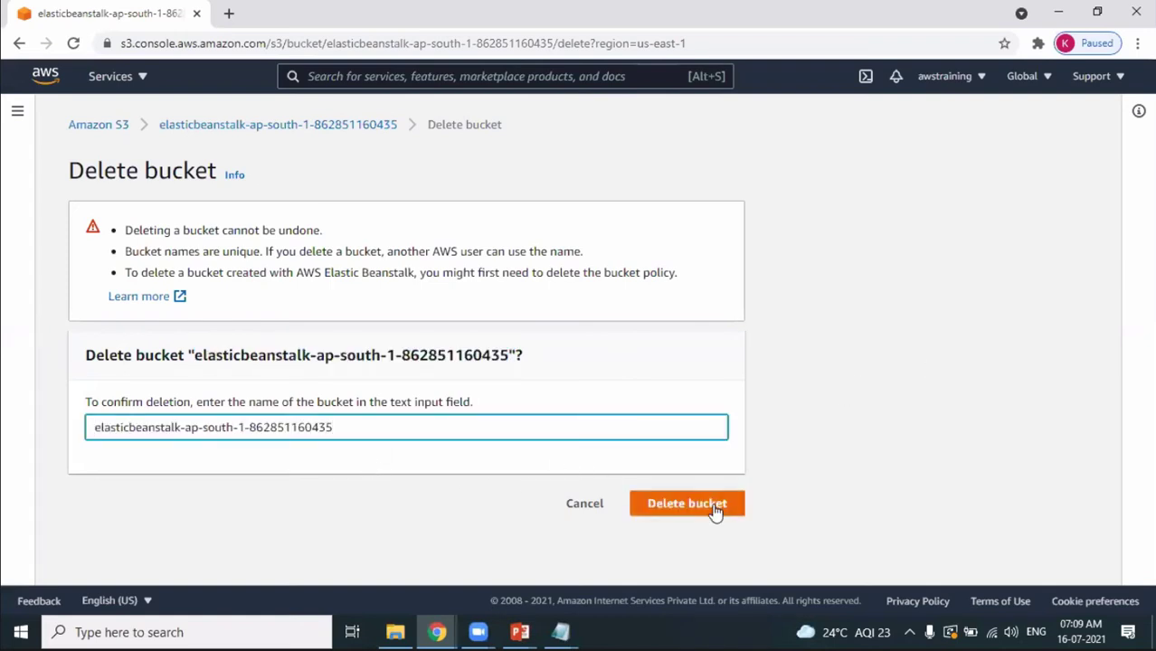
{"action": "left_click", "coordinate": [715, 507]}
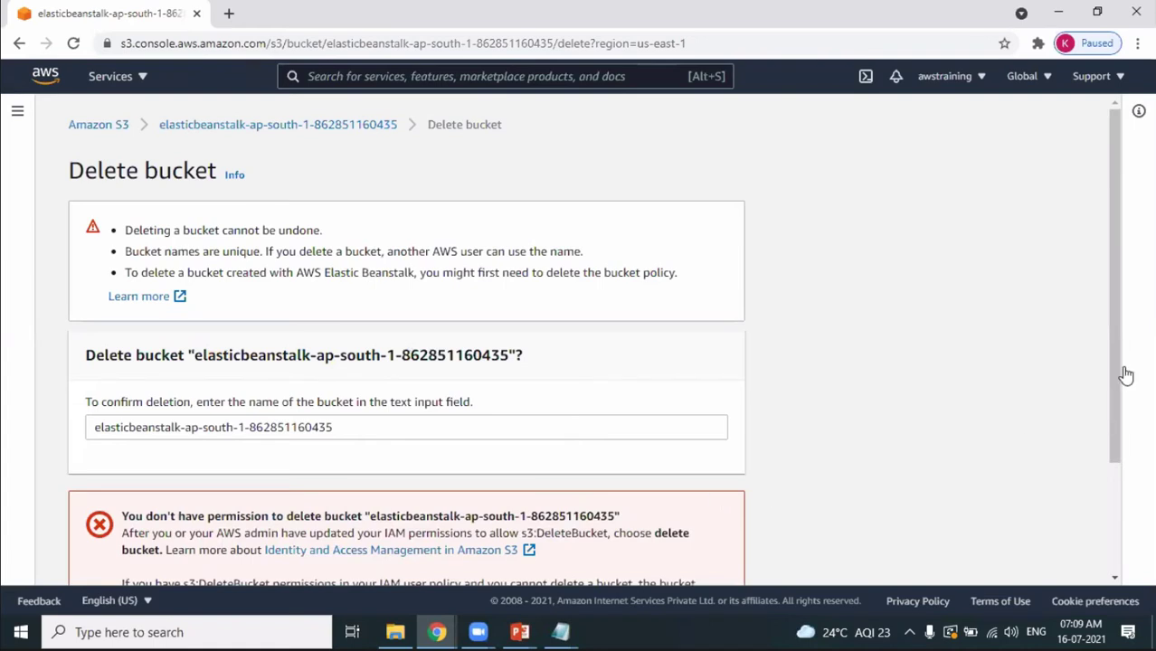
{"action": "left_click_drag", "start_coordinate": [1104, 369], "coordinate": [1153, 556]}
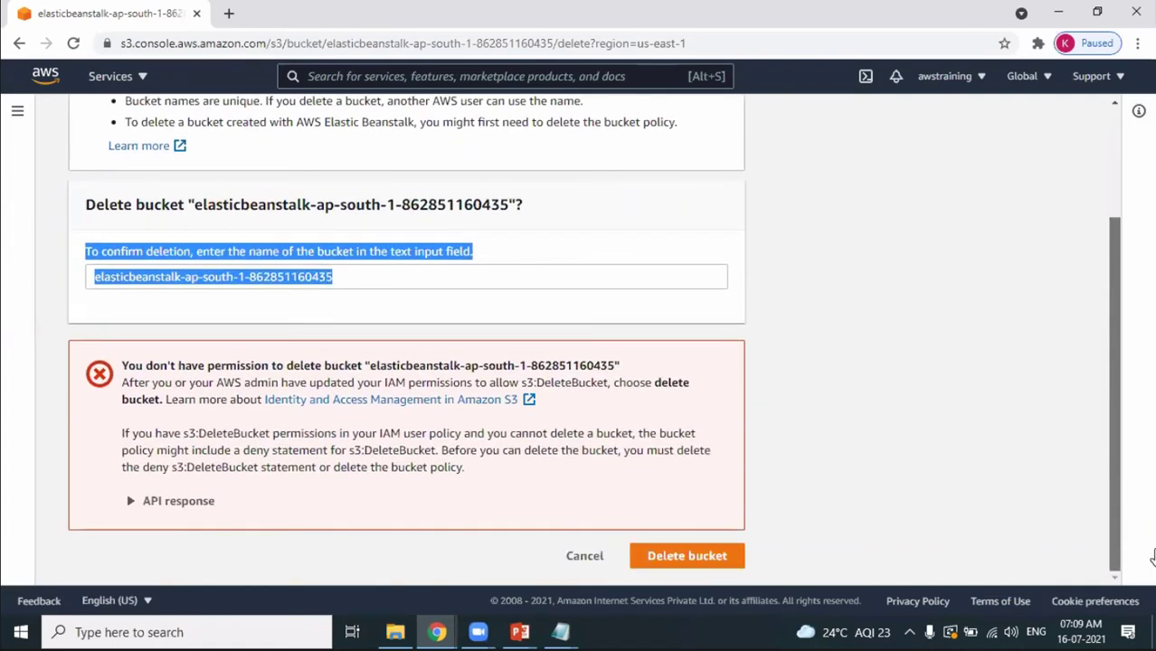
{"action": "left_click", "coordinate": [582, 579]}
{"action": "left_click", "coordinate": [579, 557]}
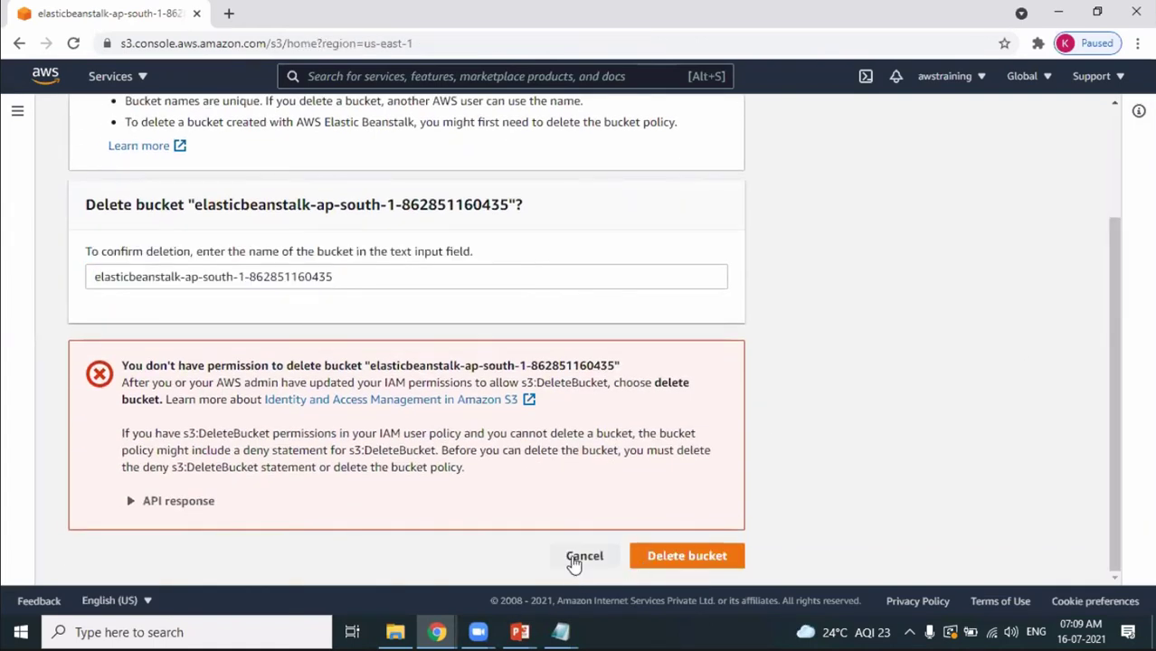
Browse the Elastic Beanstalk bucket's Permissions, Management, Metrics, Access Points and Properties tabs.
{"action": "left_click", "coordinate": [393, 428]}
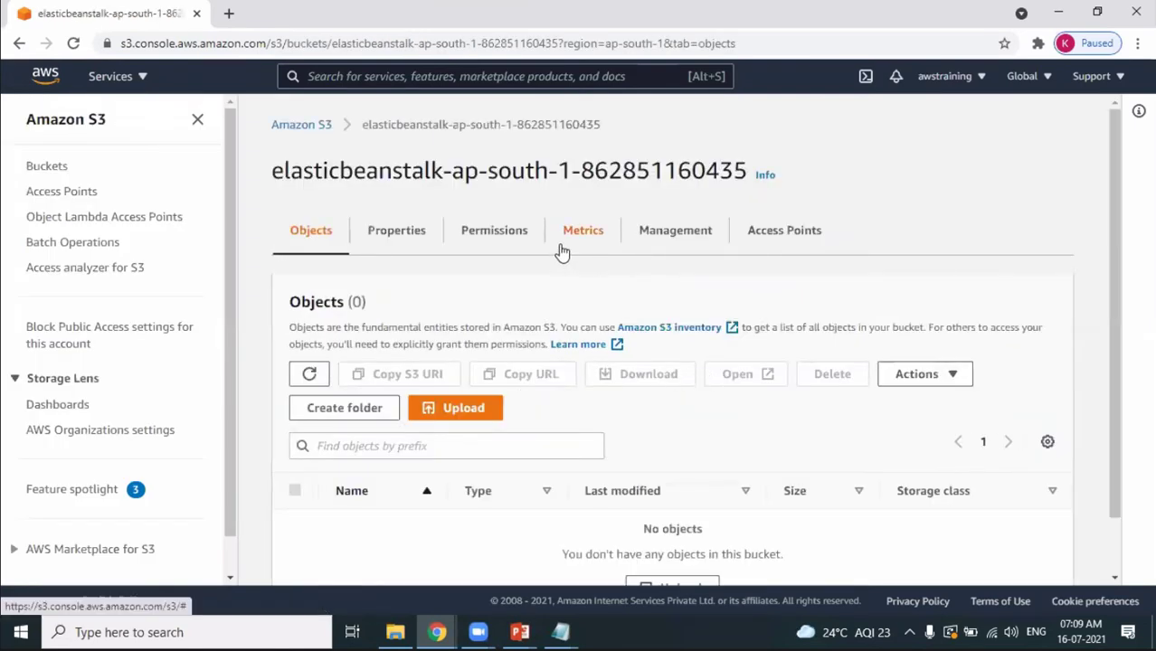
{"action": "left_click", "coordinate": [493, 232]}
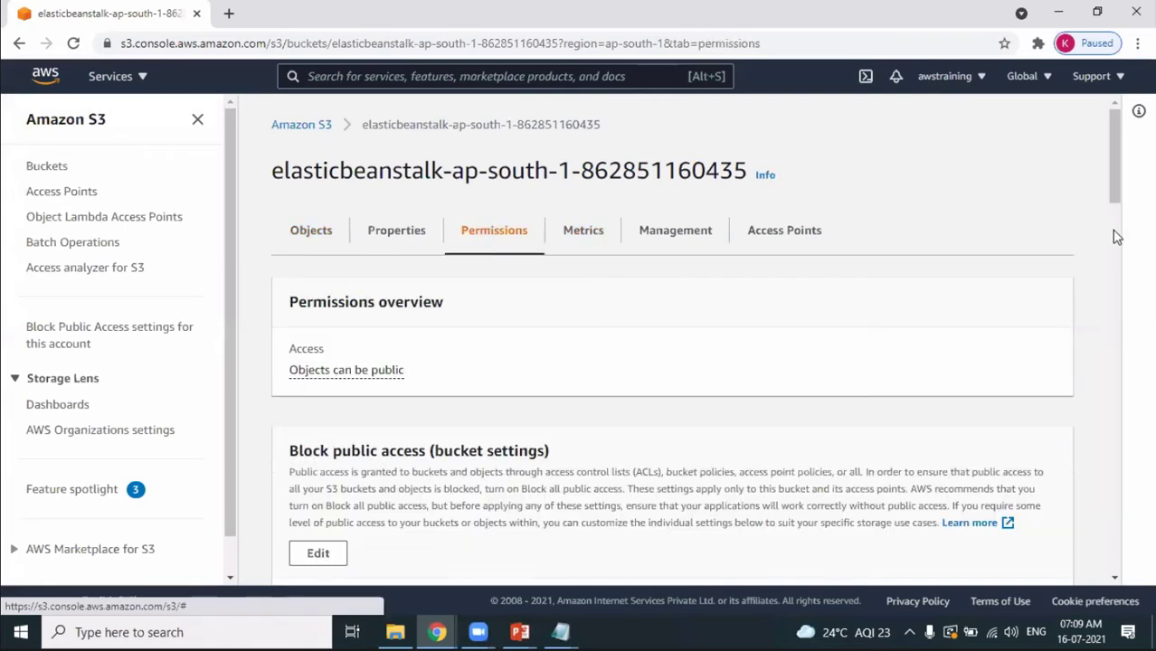
{"action": "left_click", "coordinate": [697, 232]}
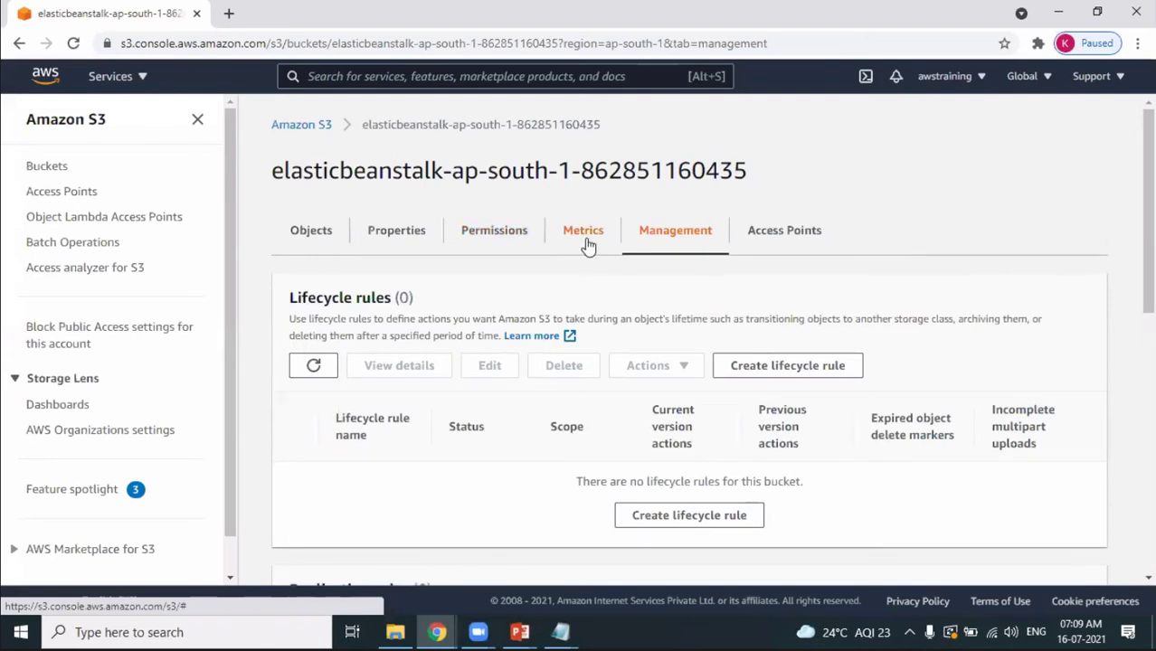
{"action": "left_click", "coordinate": [584, 237]}
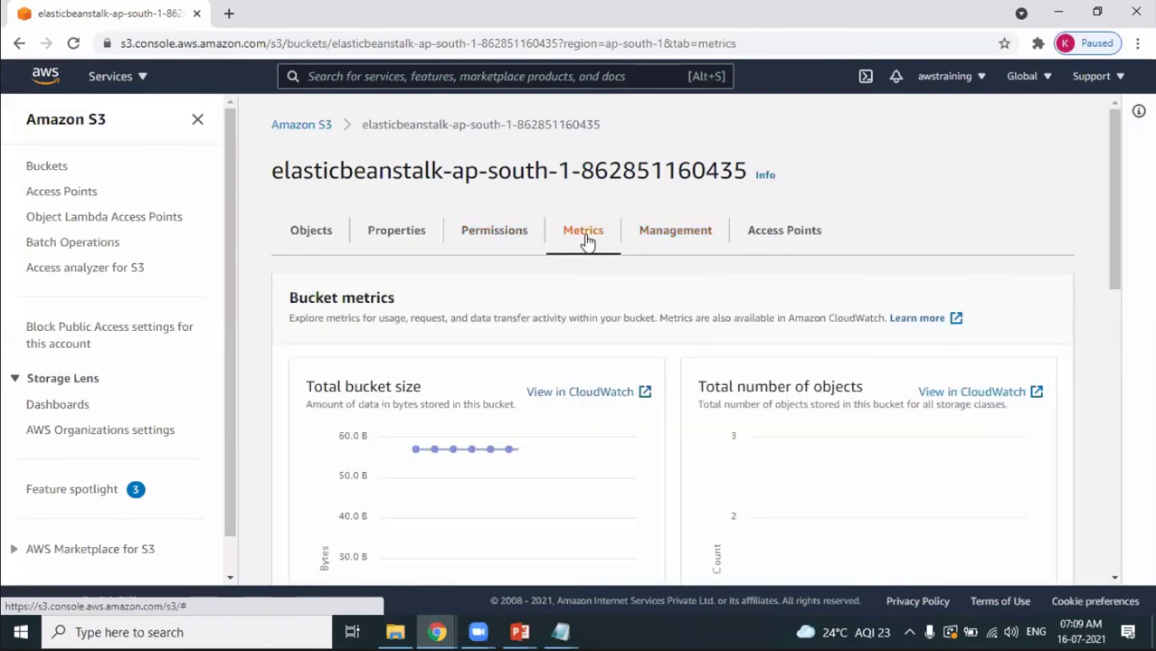
{"action": "left_click", "coordinate": [792, 238]}
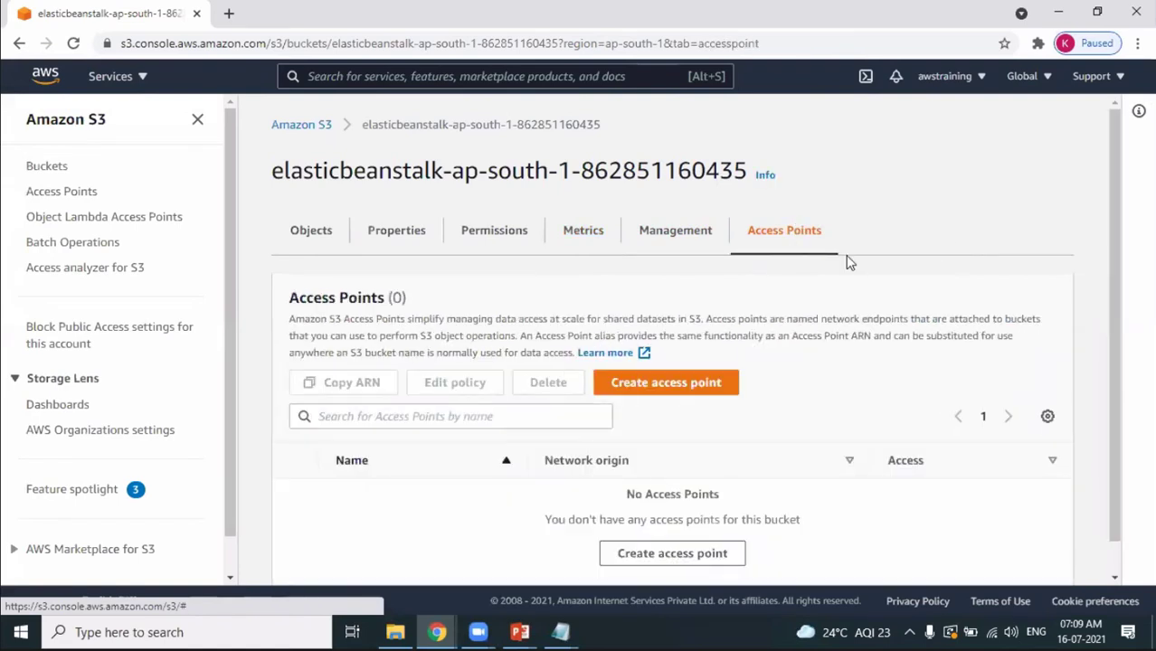
{"action": "left_click", "coordinate": [399, 232]}
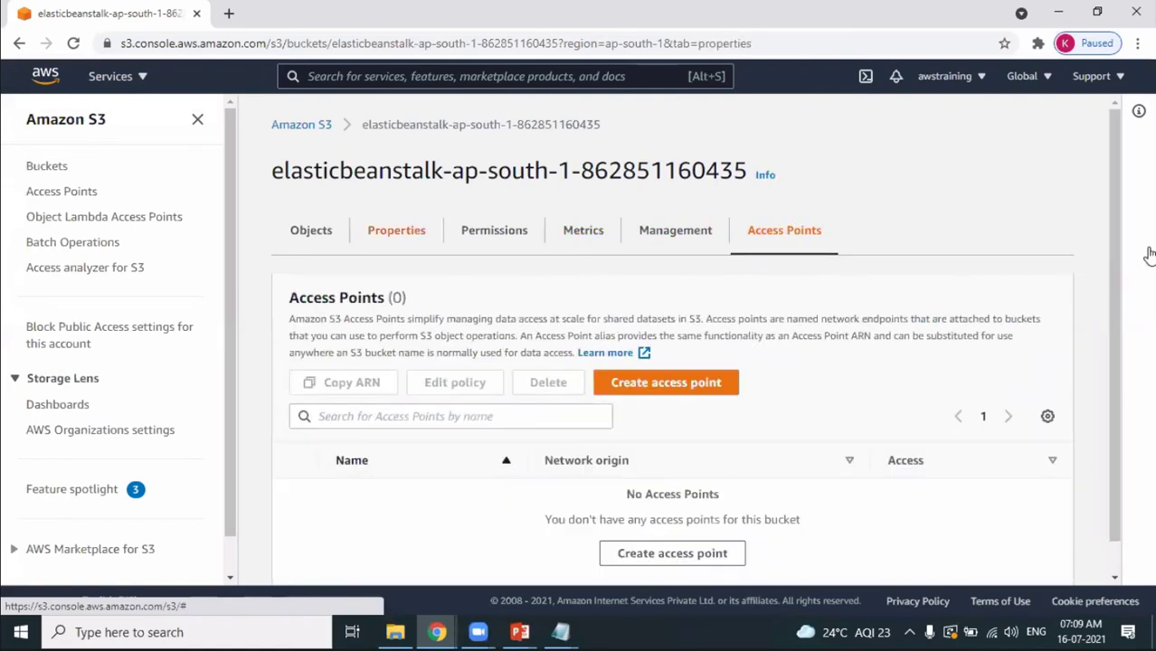
{"action": "scroll", "coordinate": [1130, 438], "scroll_direction": "down", "scroll_amount": 5}
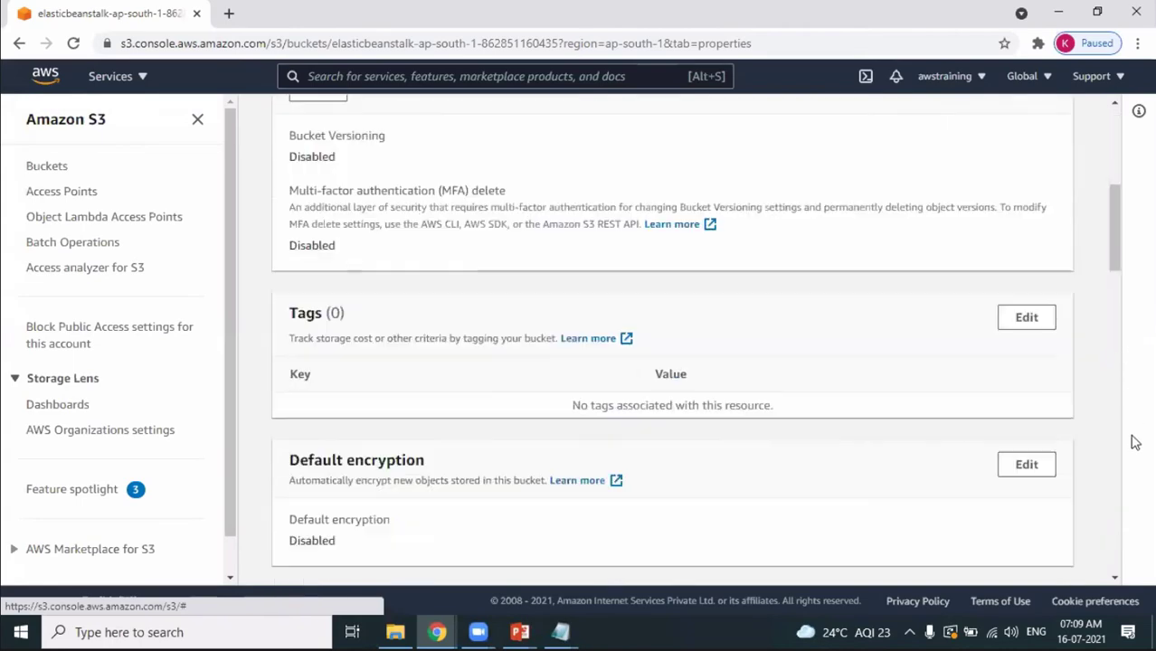
{"action": "left_click_drag", "start_coordinate": [1114, 263], "coordinate": [1131, 401]}
{"action": "scroll", "coordinate": [1117, 444], "scroll_direction": "up", "scroll_amount": 10}
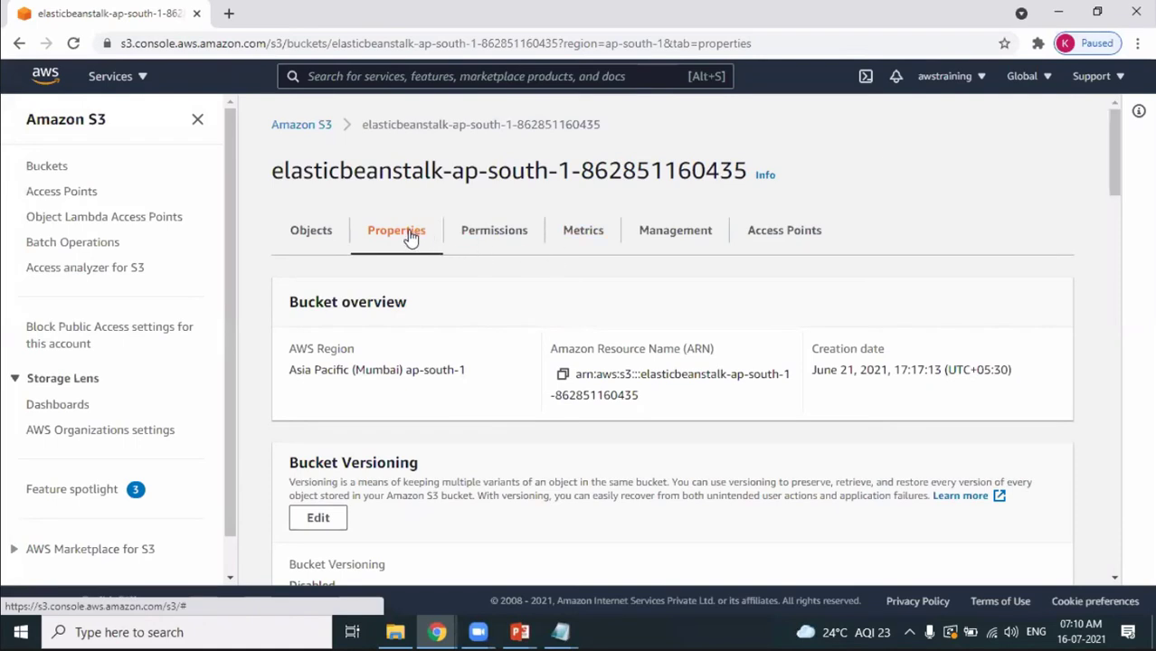
Delete the Elastic Beanstalk bucket's policy under Permissions, confirming with 'delete'.
{"action": "left_click", "coordinate": [509, 234]}
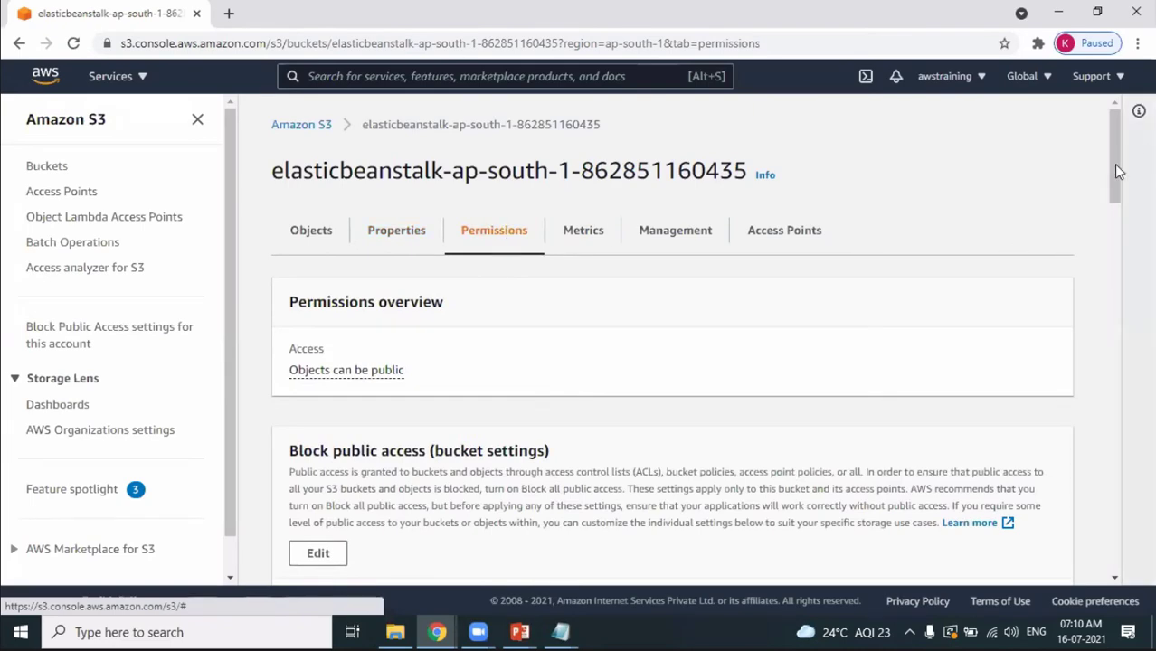
{"action": "scroll", "coordinate": [1118, 172], "scroll_direction": "down", "scroll_amount": 4}
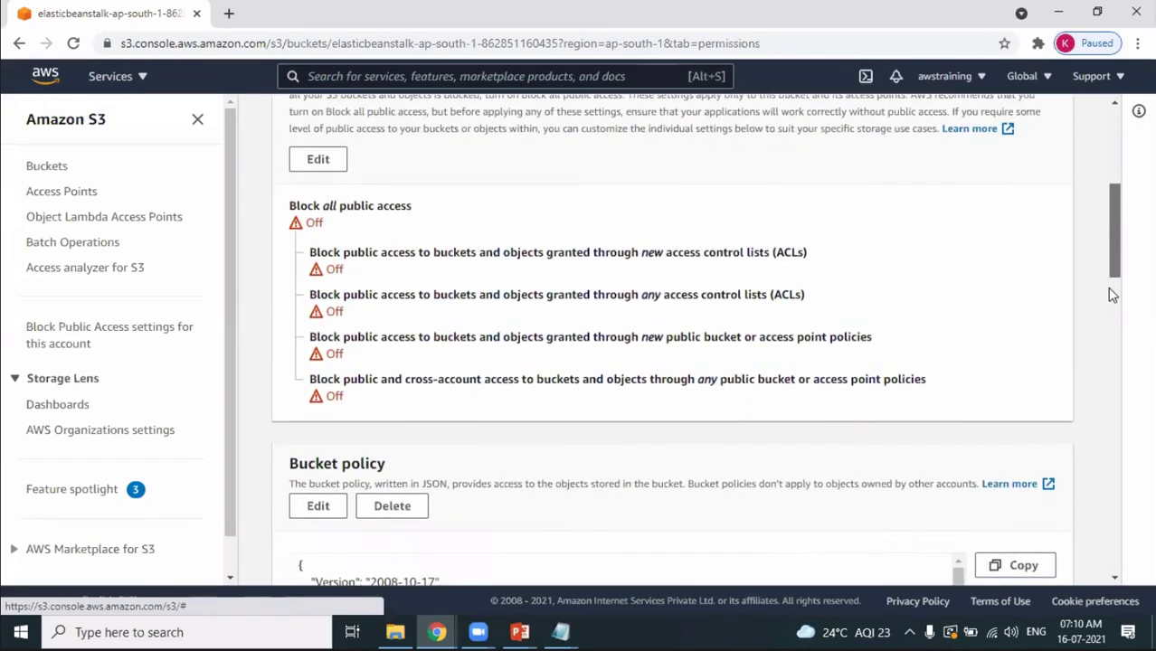
{"action": "scroll", "coordinate": [807, 272], "scroll_direction": "down", "scroll_amount": 2}
{"action": "scroll", "coordinate": [400, 253], "scroll_direction": "down", "scroll_amount": 1}
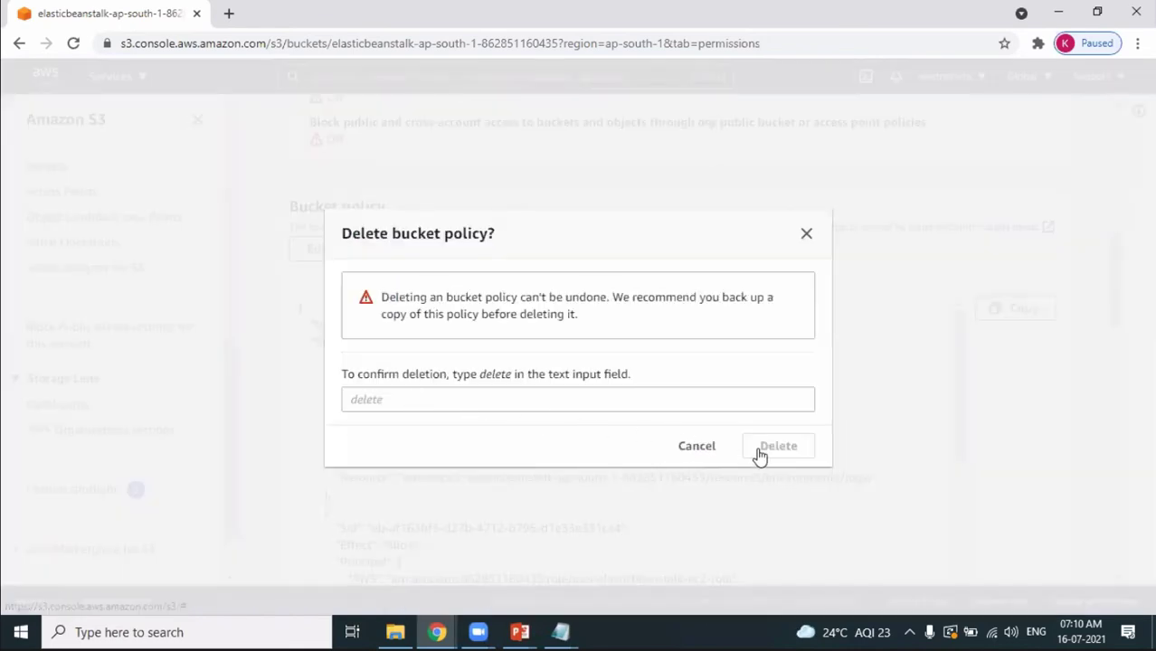
{"action": "type", "text": "delete"}
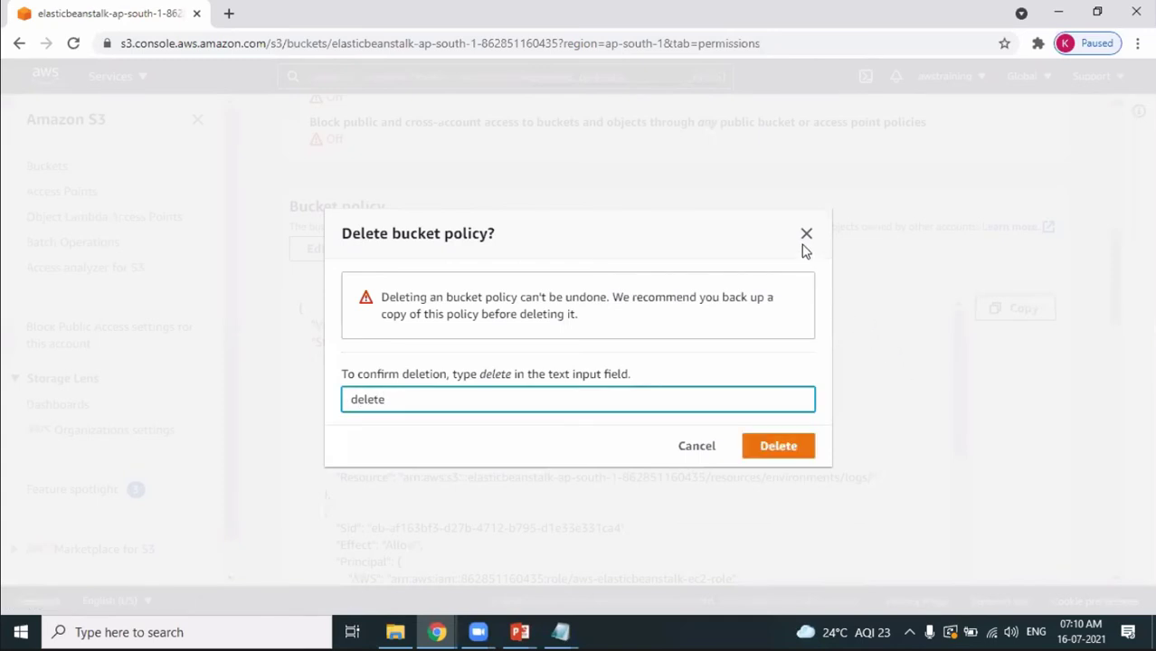
{"action": "left_click", "coordinate": [778, 445]}
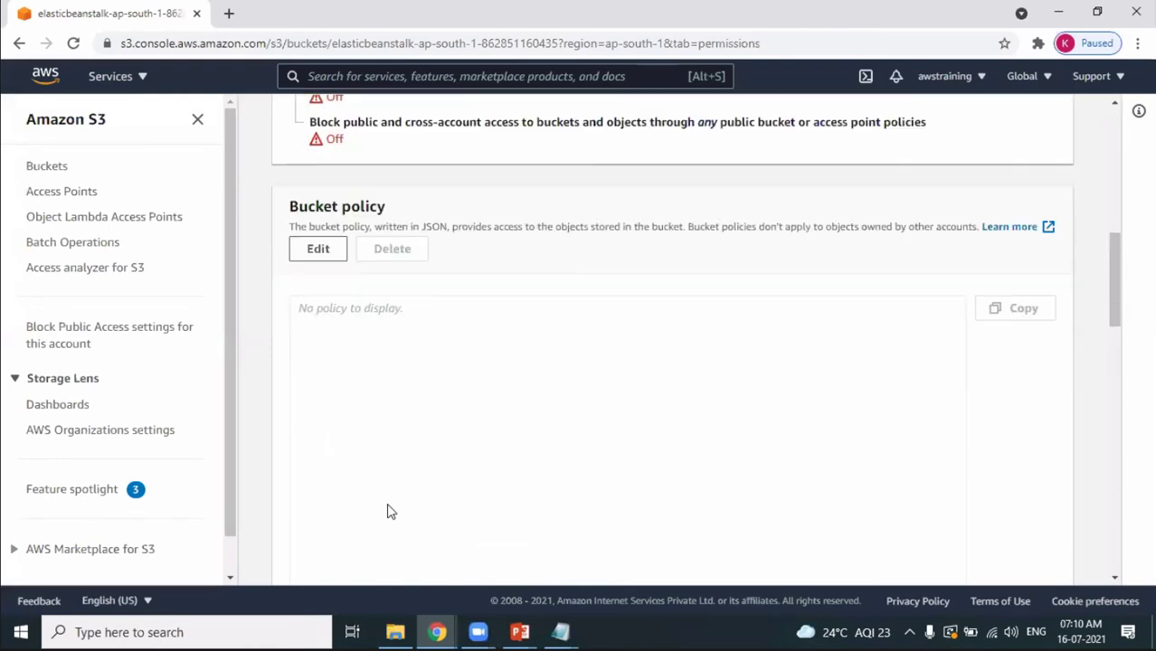
Select the full Elastic Beanstalk bucket name for the deletion confirmation.
{"action": "scroll", "coordinate": [889, 325], "scroll_direction": "up", "scroll_amount": 7}
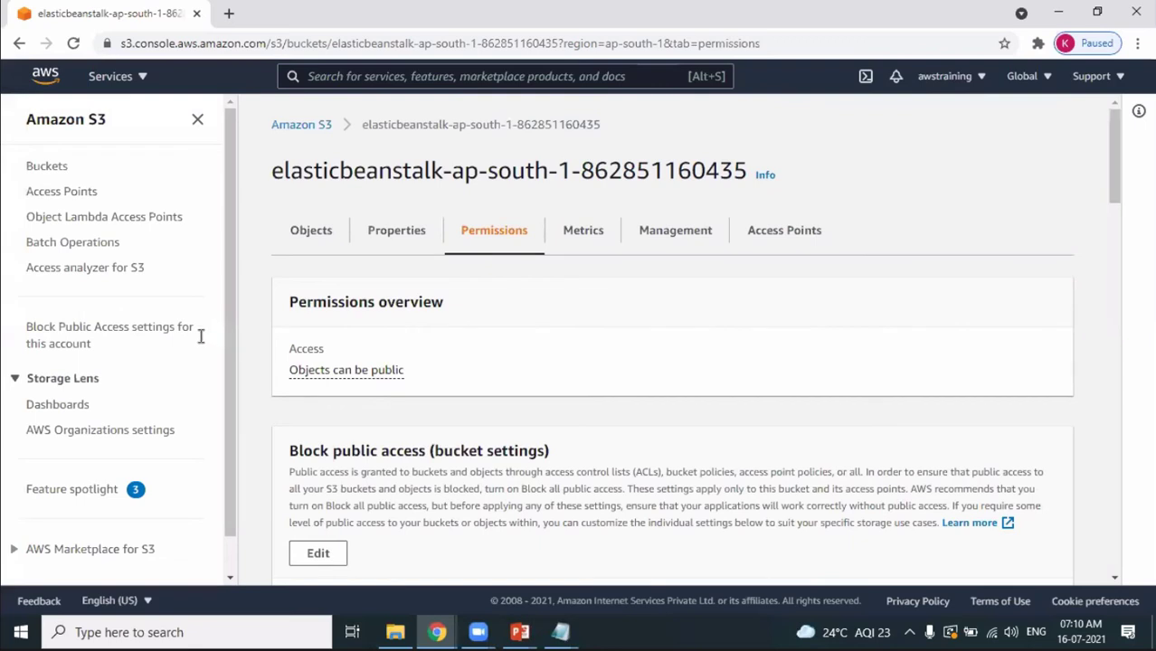
{"action": "left_click_drag", "start_coordinate": [194, 334], "coordinate": [504, 335]}
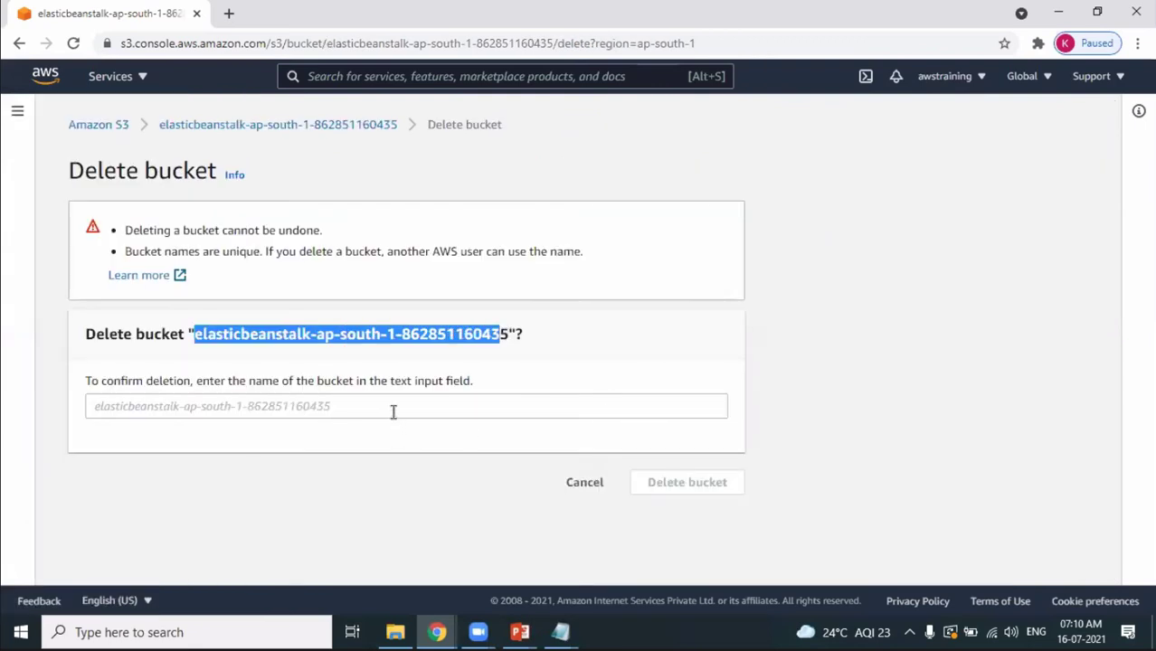
{"action": "key", "text": "shift+Right"}
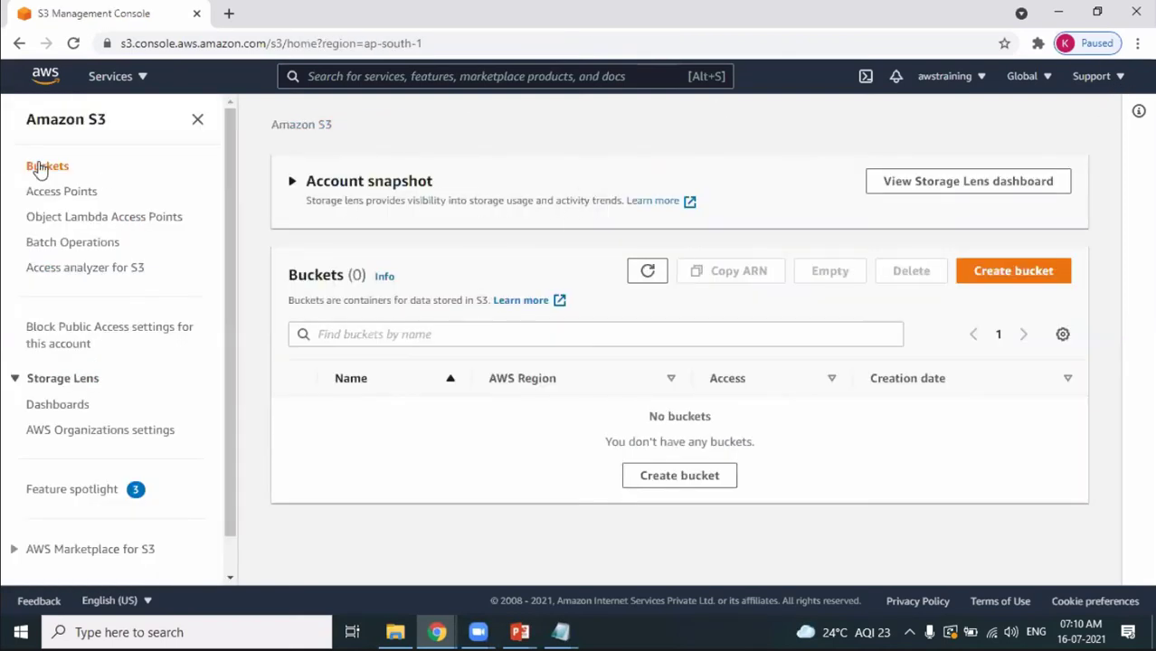
Reopen S3 from the services list and check that it shows Buckets (0).
{"action": "left_click", "coordinate": [147, 77]}
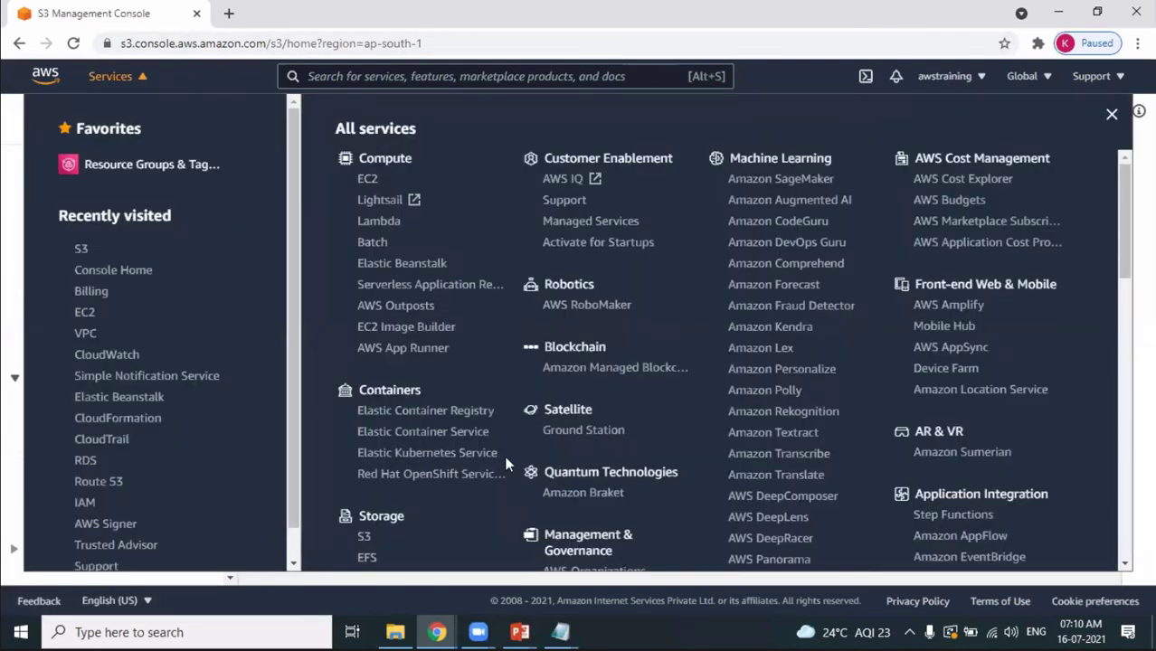
{"action": "left_click", "coordinate": [363, 539]}
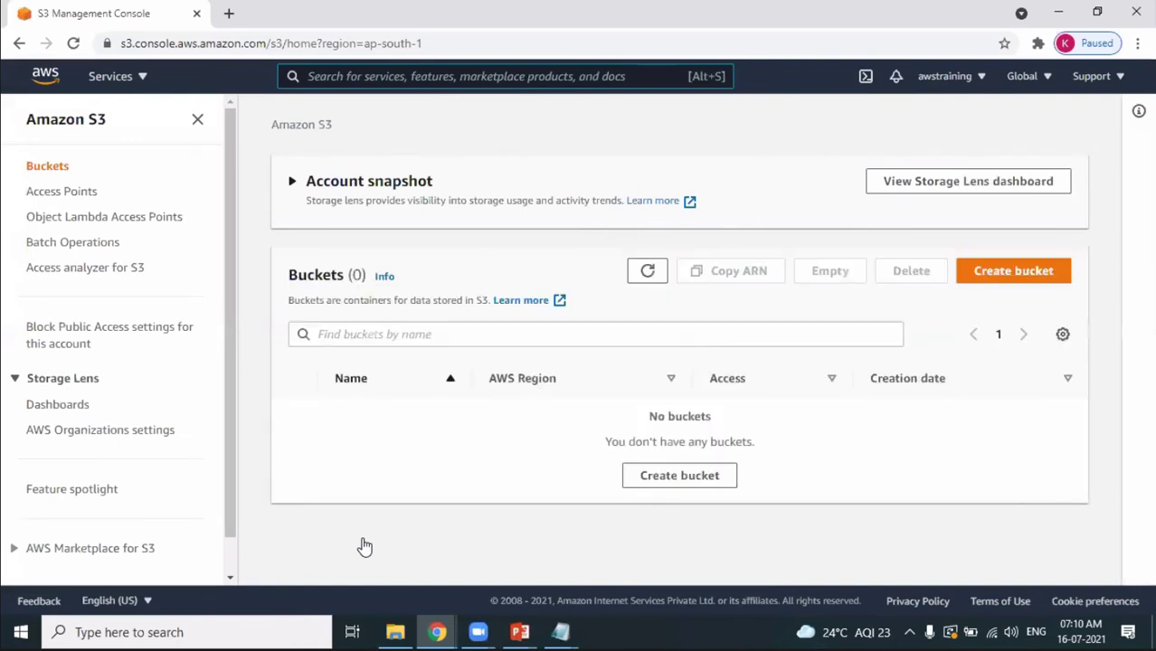
{"action": "triple_click", "coordinate": [659, 416]}
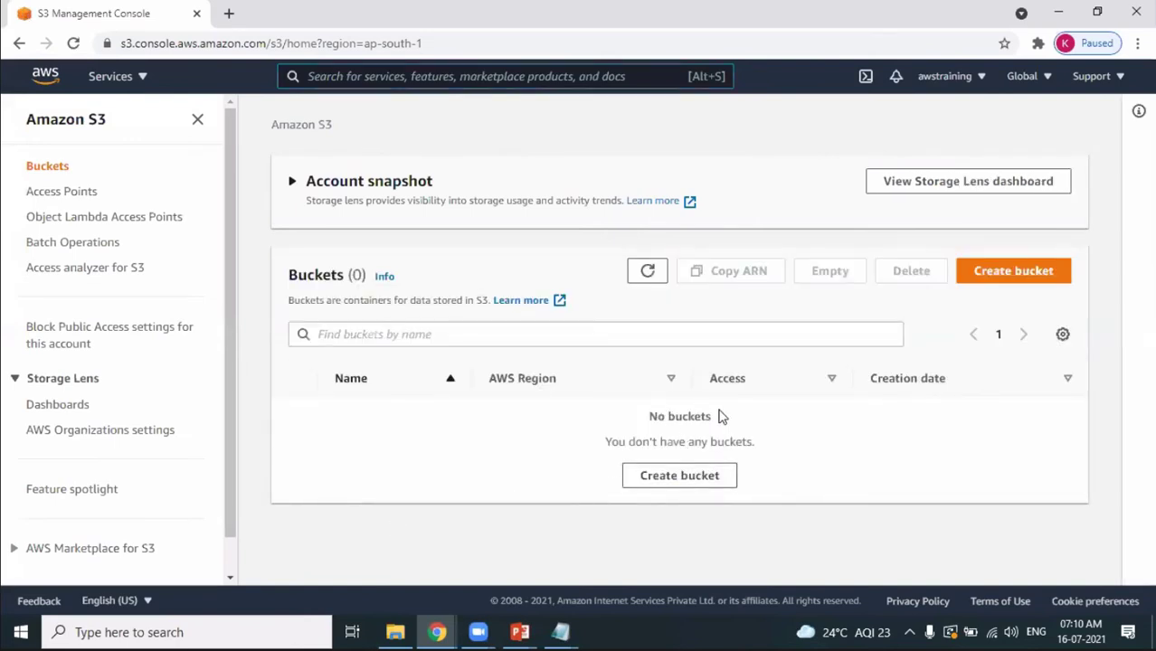
{"action": "left_click", "coordinate": [787, 446], "text": "shift"}
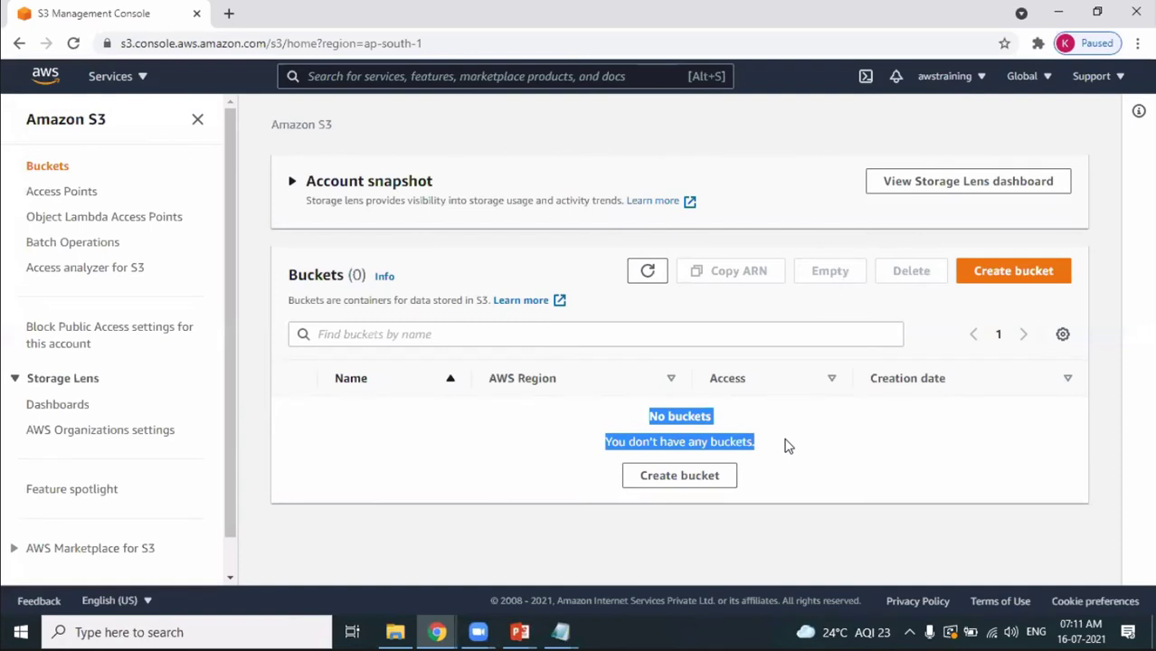
{"action": "key", "text": "alt+Tab"}
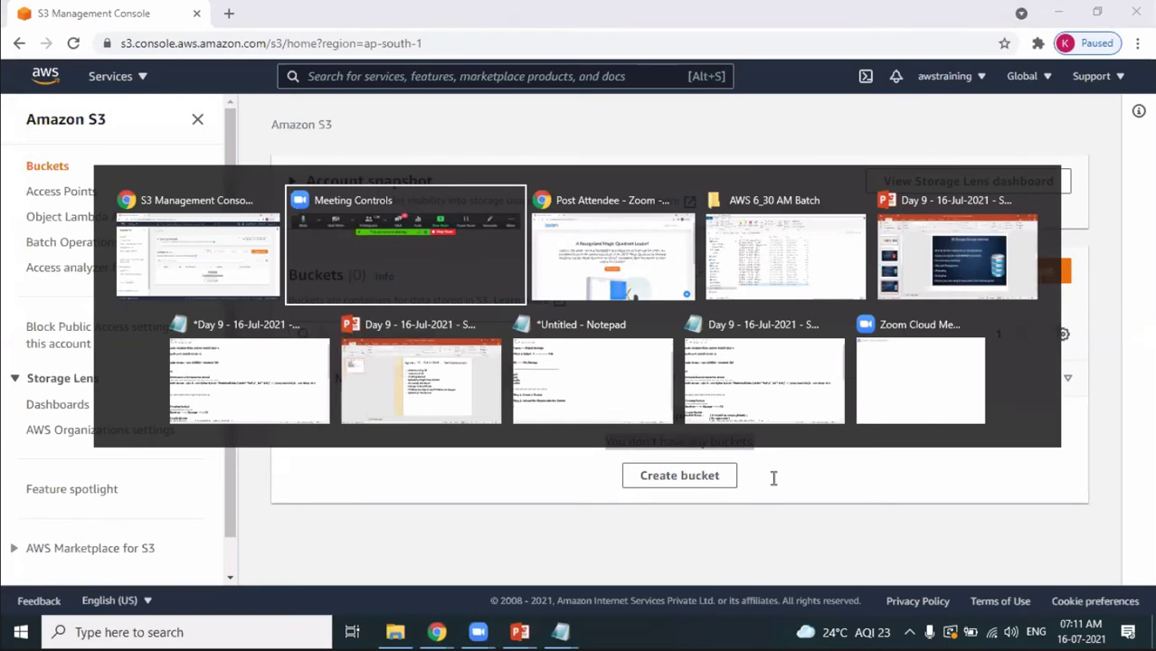
Add the line 'Bucket Name -- bucket1' to the Notepad notes and copy bucket1 from it.
{"action": "key", "text": "Tab"}
{"action": "key", "text": "Tab"}
{"action": "key", "text": "Tab"}
{"action": "key", "text": "Tab"}
{"action": "key", "text": "Tab"}
{"action": "key", "text": "Tab"}
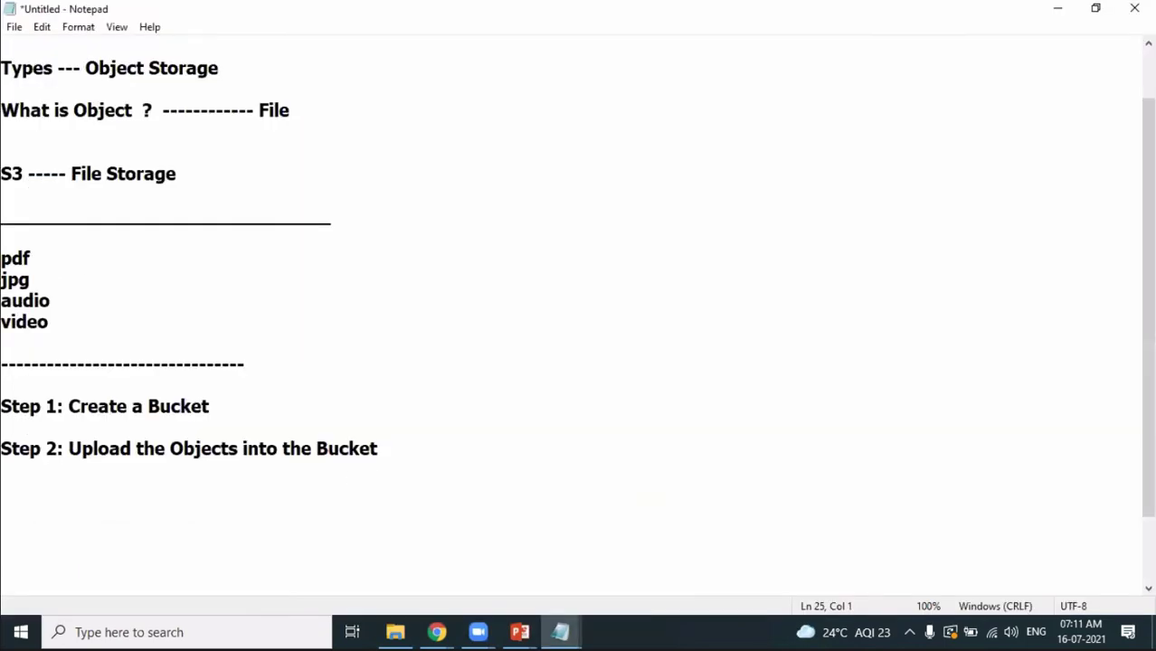
{"action": "key", "text": "Return"}
{"action": "key", "text": "Return"}
{"action": "type", "text": "Buck"}
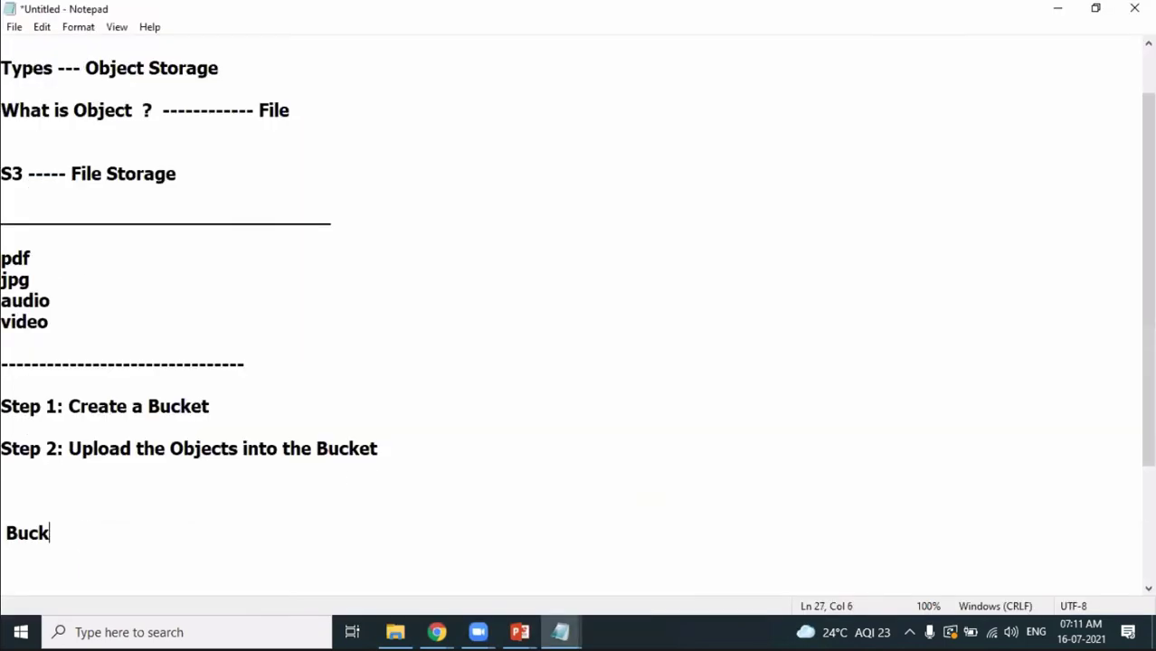
{"action": "type", "text": "et Name -"}
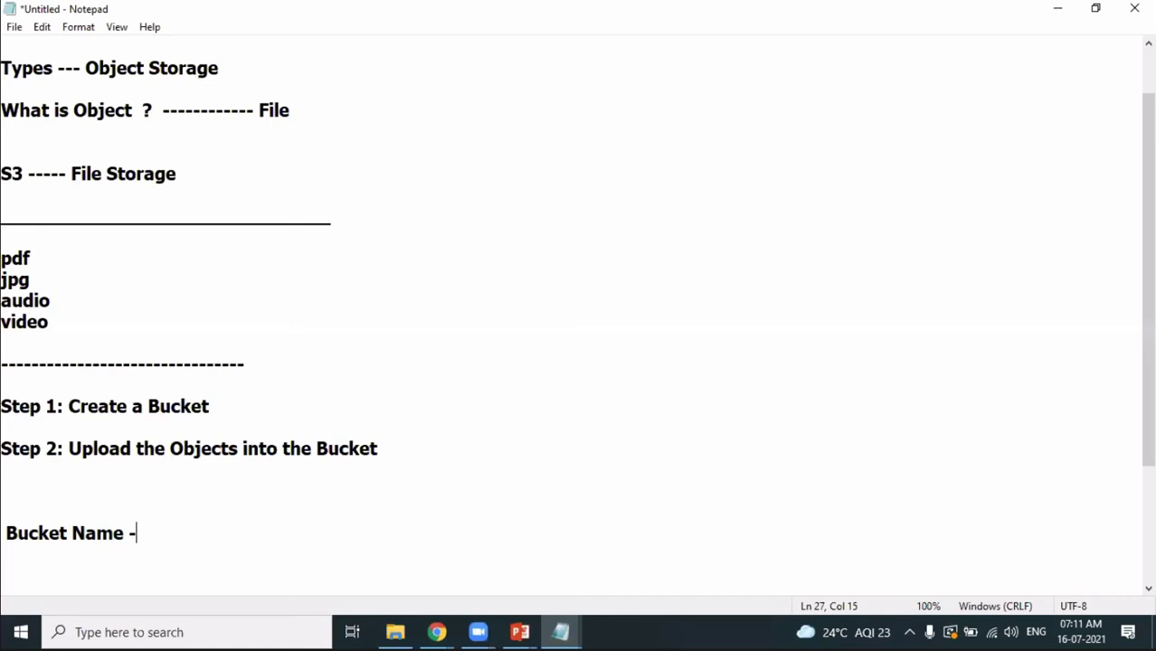
{"action": "type", "text": "-  bucket1"}
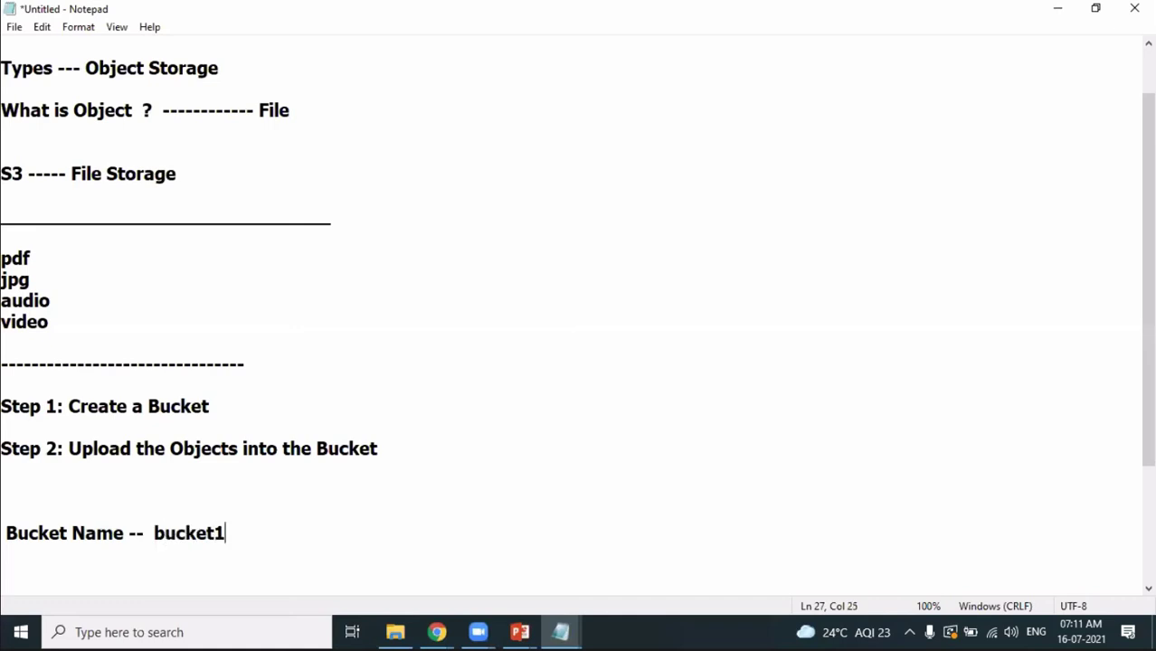
{"action": "key", "text": "Return"}
{"action": "key", "text": "Return"}
{"action": "key", "text": "Return"}
{"action": "key", "text": "Return"}
{"action": "key", "text": "Return"}
{"action": "key", "text": "Return"}
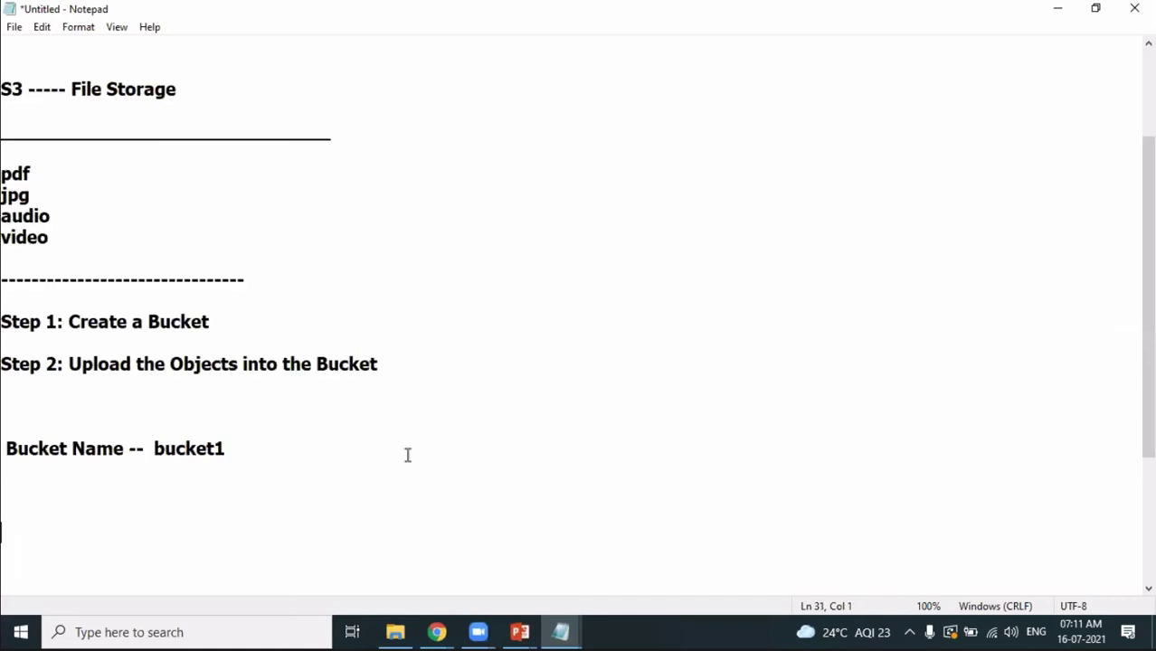
{"action": "key", "text": "BackSpace"}
{"action": "key", "text": "shift+Left"}
{"action": "key", "text": "shift+Left"}
{"action": "key", "text": "shift+Left"}
{"action": "key", "text": "shift+Left"}
{"action": "key", "text": "shift+Left"}
{"action": "key", "text": "shift+Left"}
{"action": "key", "text": "shift+Left"}
{"action": "key", "text": "ctrl+c"}
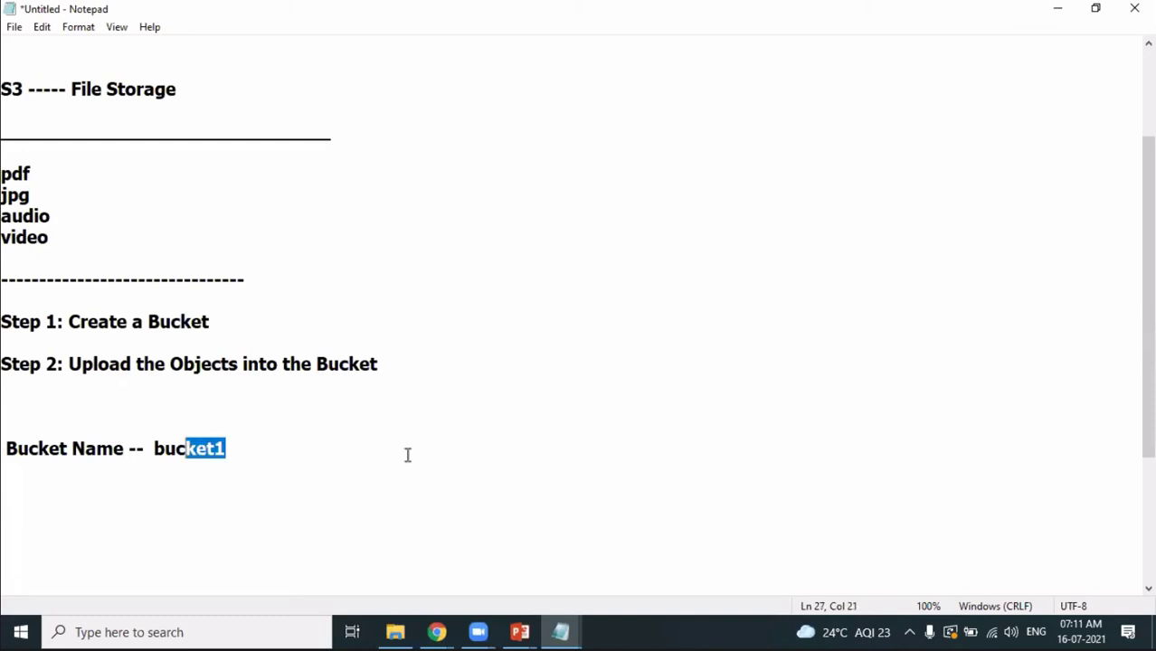
{"action": "key", "text": "alt+Tab"}
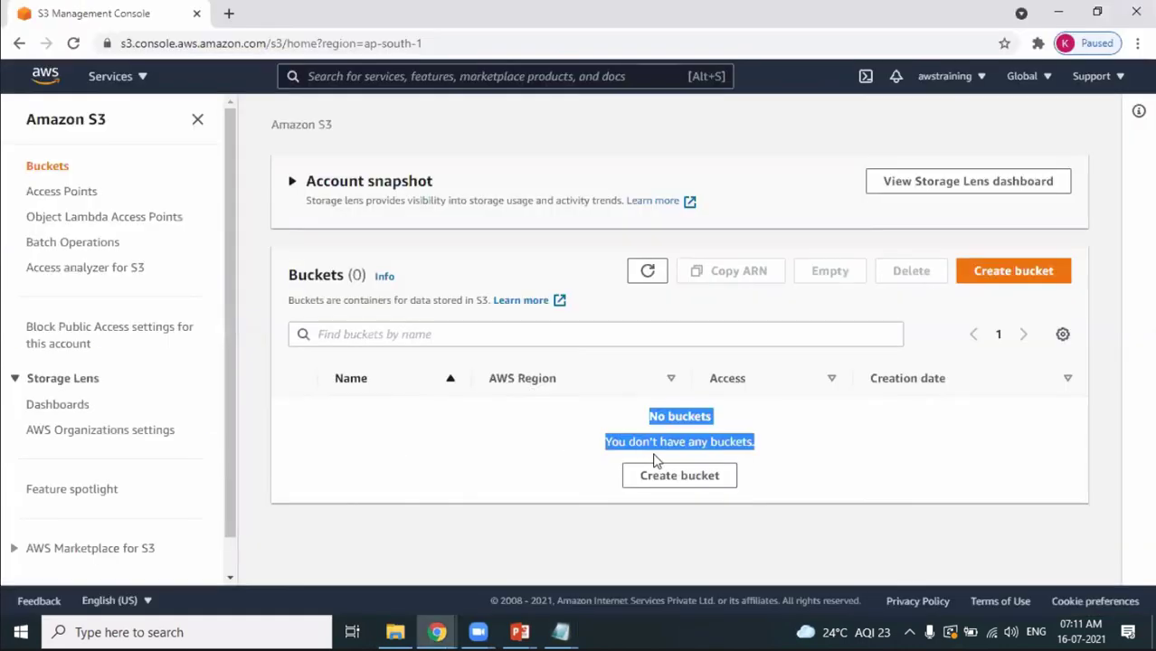
Try creating bucket 'bucket1' in Asia Pacific (Mumbai) with public access unblocked and acknowledged.
{"action": "left_click", "coordinate": [705, 482]}
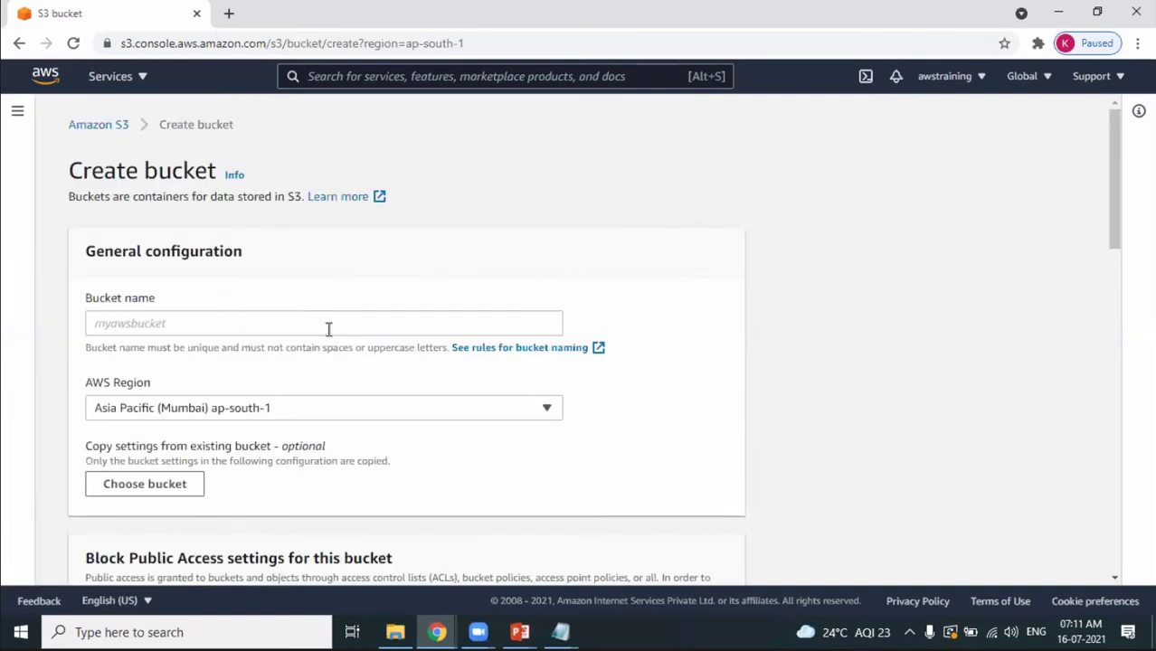
{"action": "left_click", "coordinate": [329, 328]}
{"action": "key", "text": "ctrl+v"}
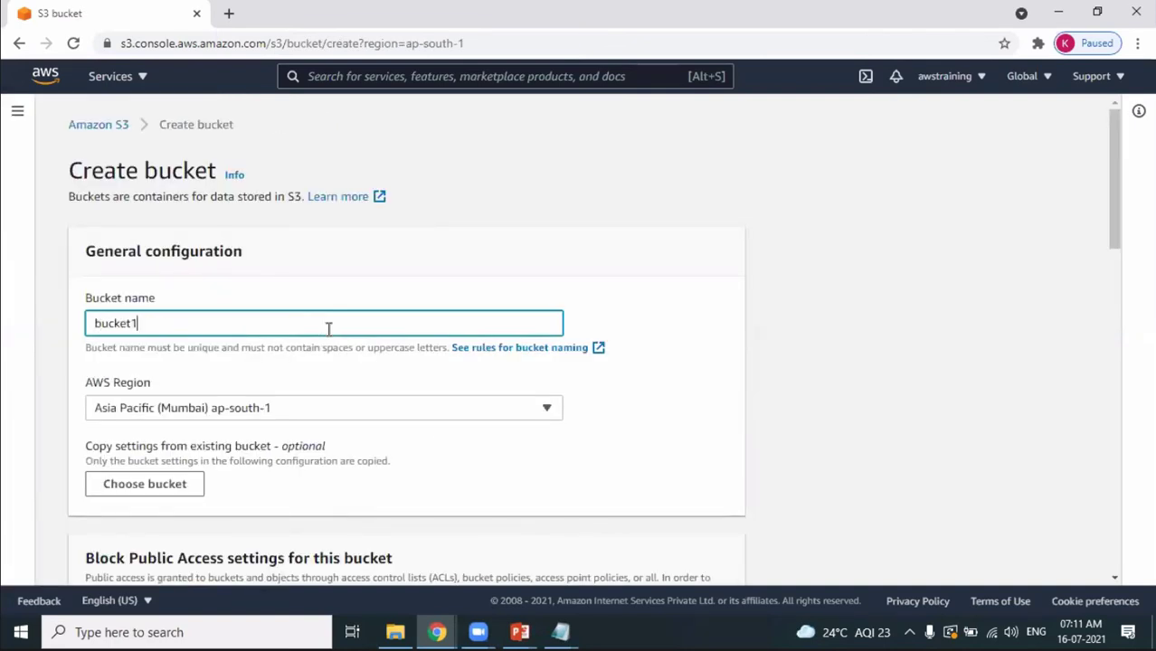
{"action": "left_click", "coordinate": [260, 410]}
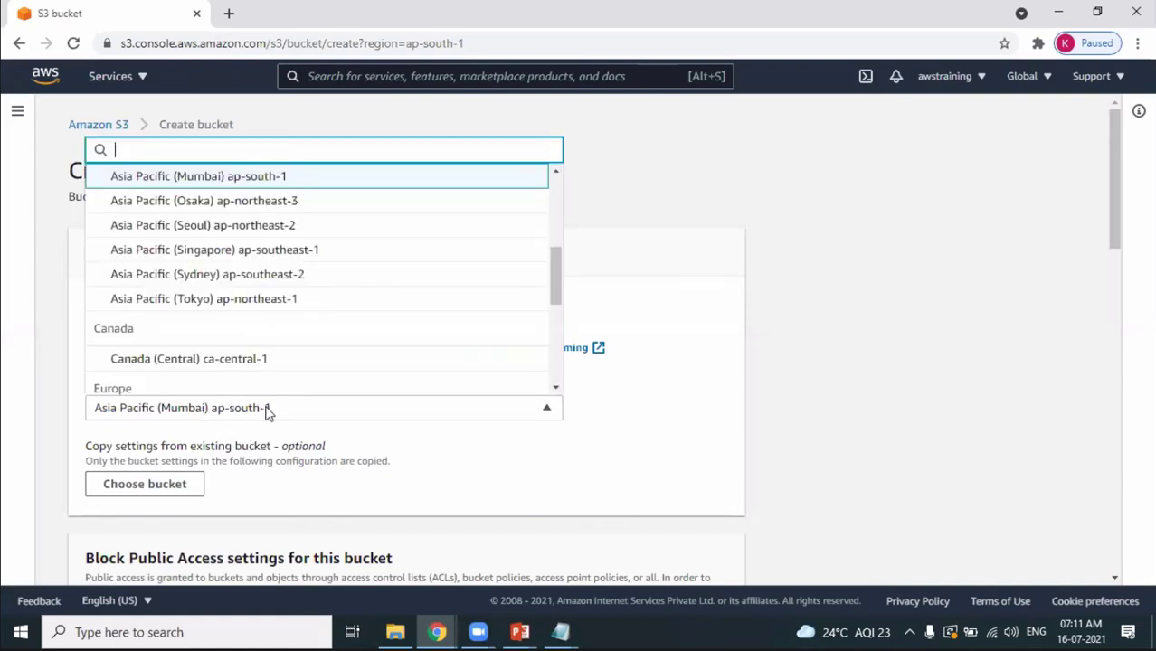
{"action": "left_click", "coordinate": [1117, 215]}
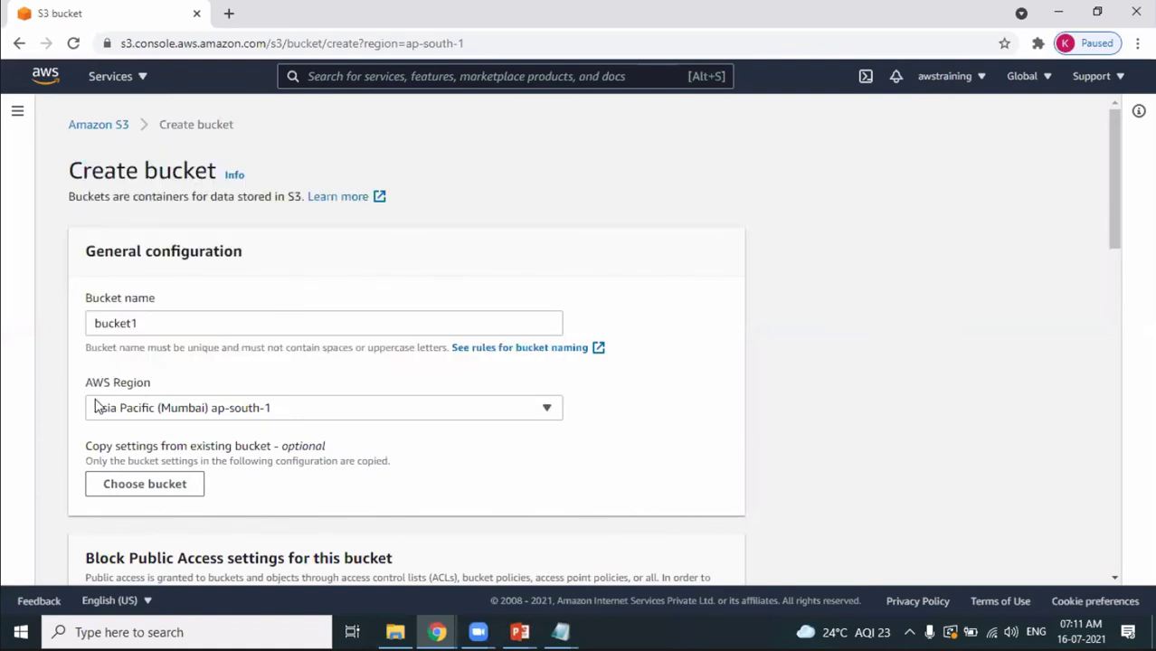
{"action": "scroll", "coordinate": [125, 370], "scroll_direction": "down", "scroll_amount": 3}
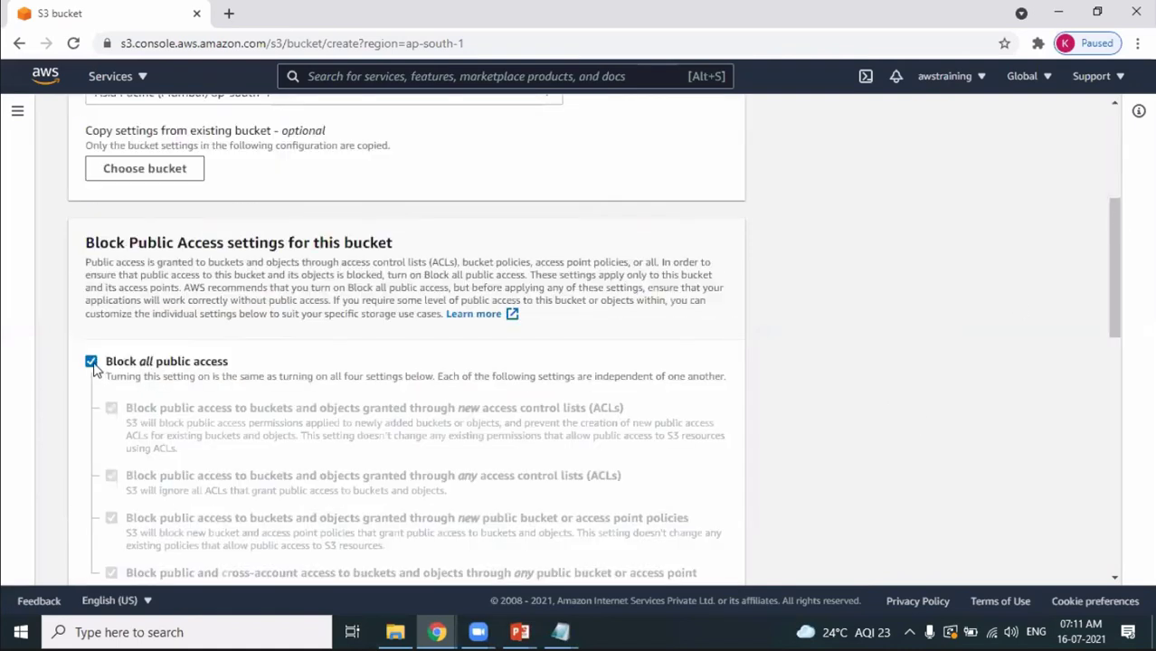
{"action": "left_click", "coordinate": [93, 365]}
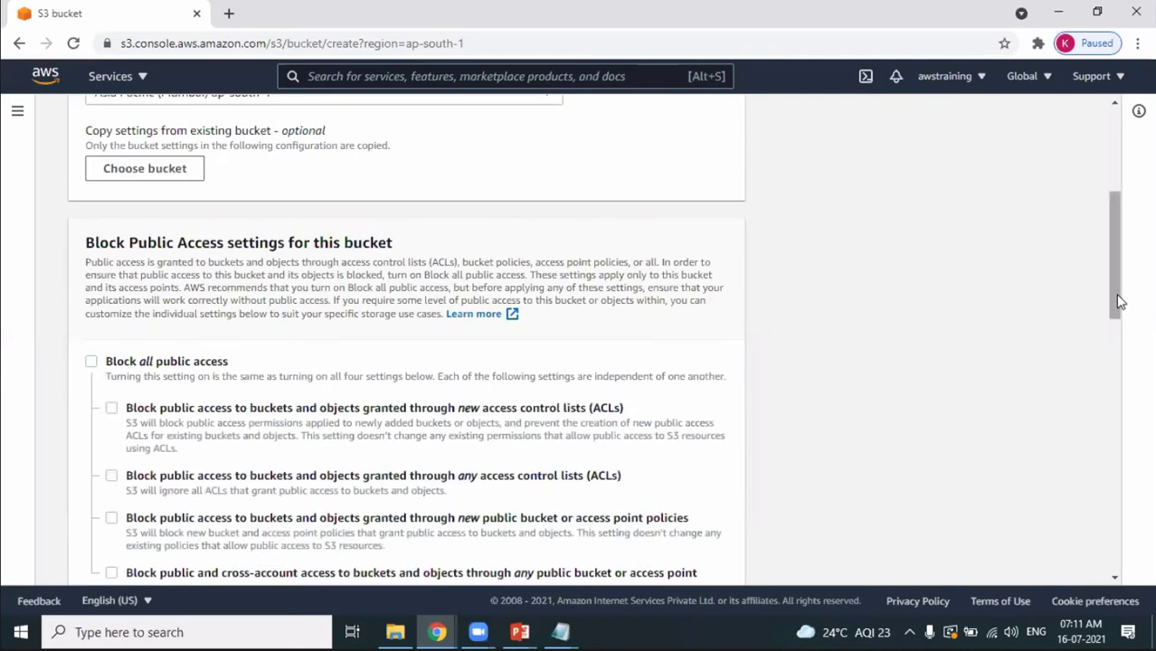
{"action": "scroll", "coordinate": [152, 374], "scroll_direction": "down", "scroll_amount": 3}
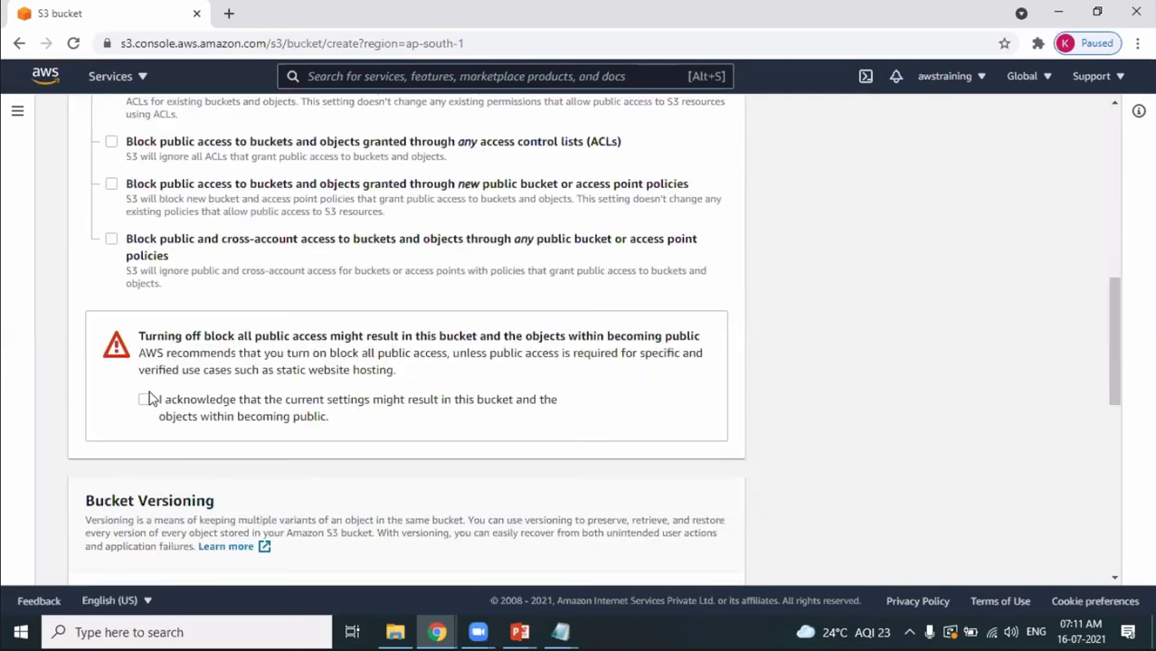
{"action": "left_click", "coordinate": [145, 399]}
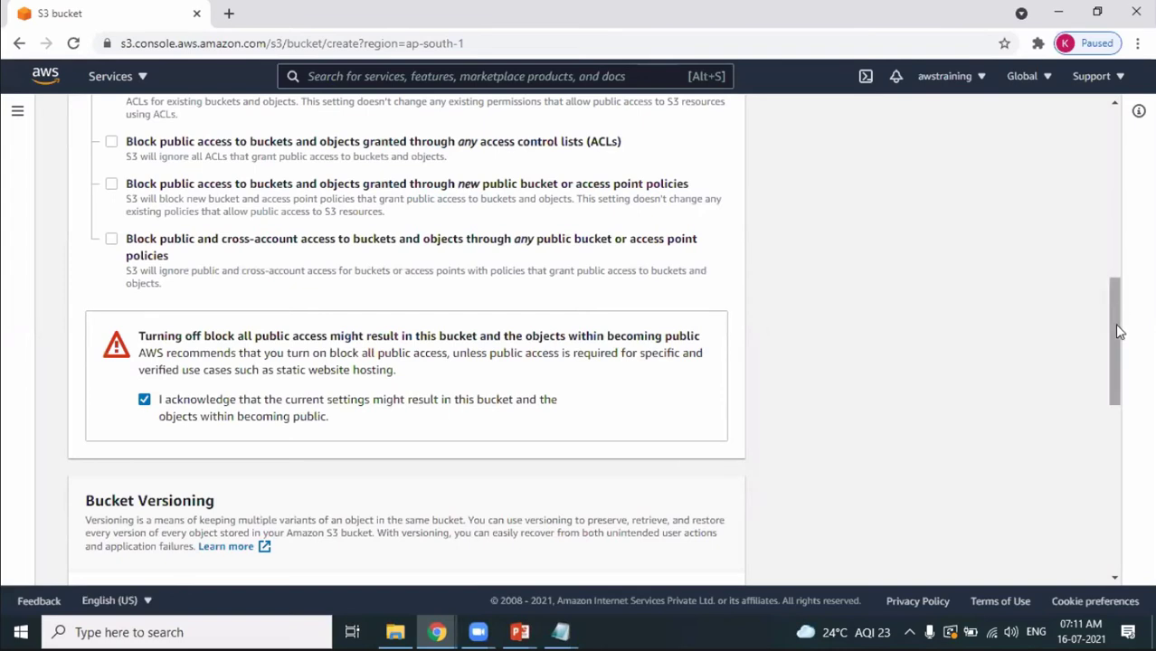
{"action": "left_click_drag", "start_coordinate": [1114, 323], "coordinate": [1118, 395]}
{"action": "scroll", "coordinate": [586, 506], "scroll_direction": "down", "scroll_amount": 10}
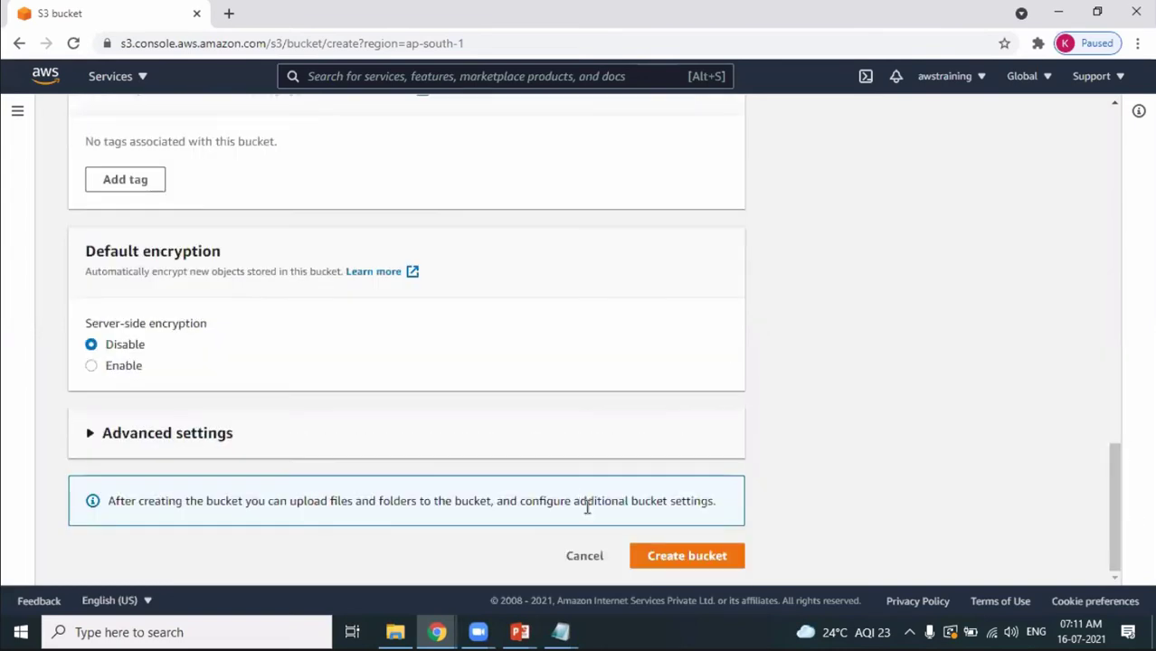
{"action": "left_click", "coordinate": [687, 564]}
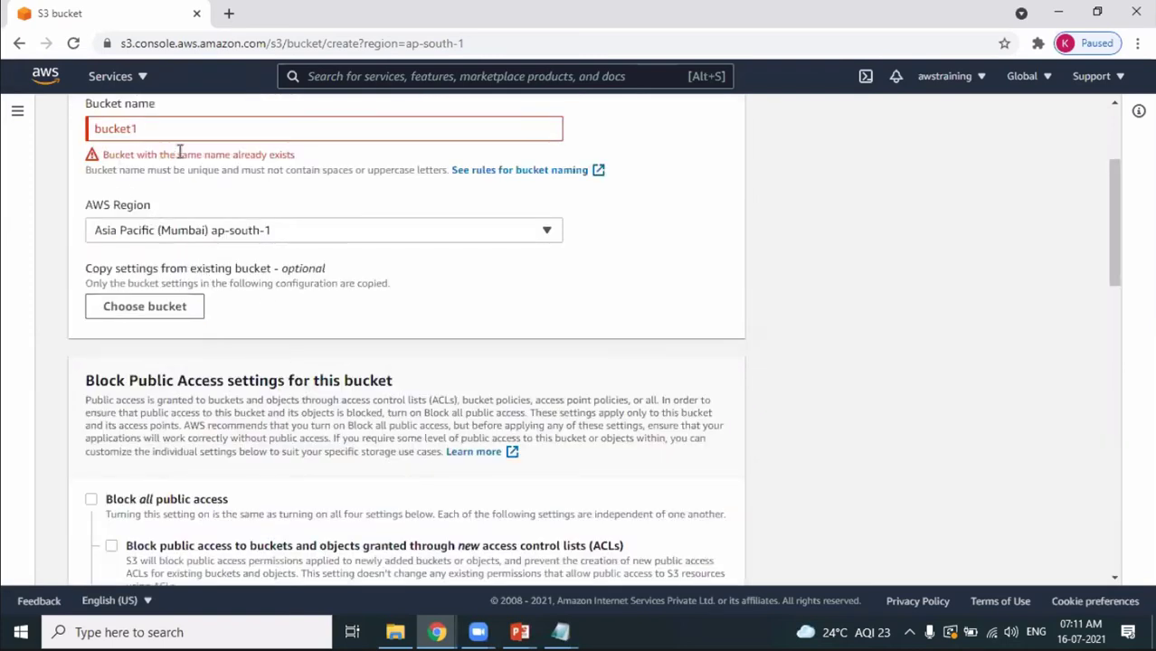
After the name-already-exists error, rename the bucket to bucket-7583 and create it.
{"action": "left_click_drag", "start_coordinate": [188, 155], "coordinate": [292, 155]}
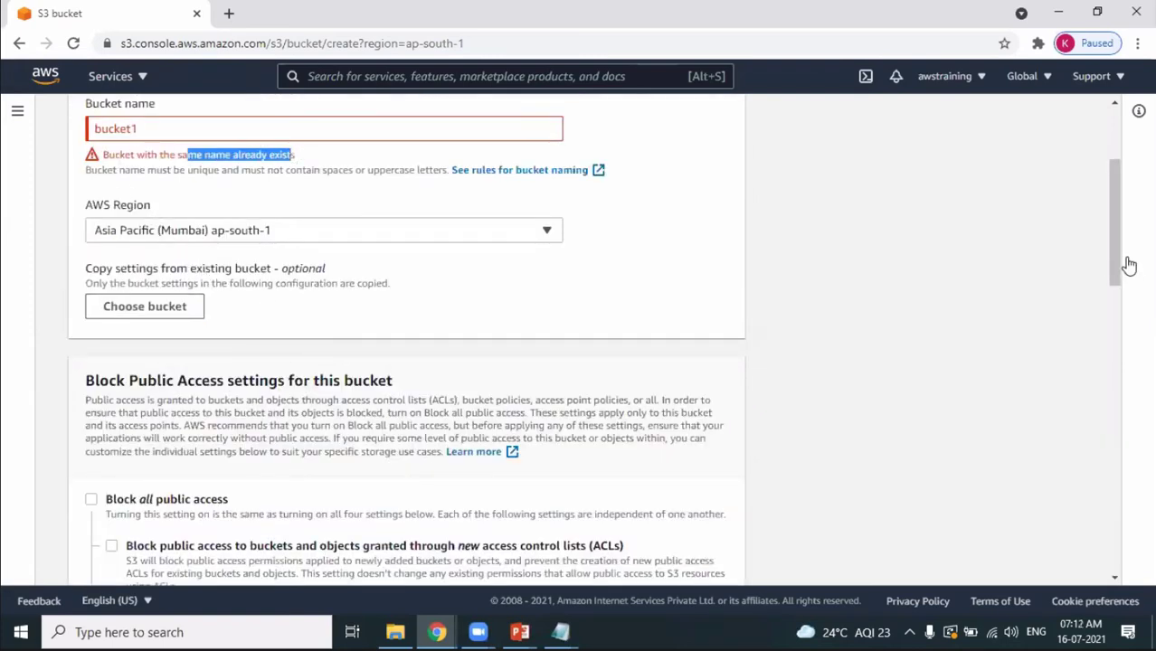
{"action": "scroll", "coordinate": [1111, 204], "scroll_direction": "up", "scroll_amount": 2}
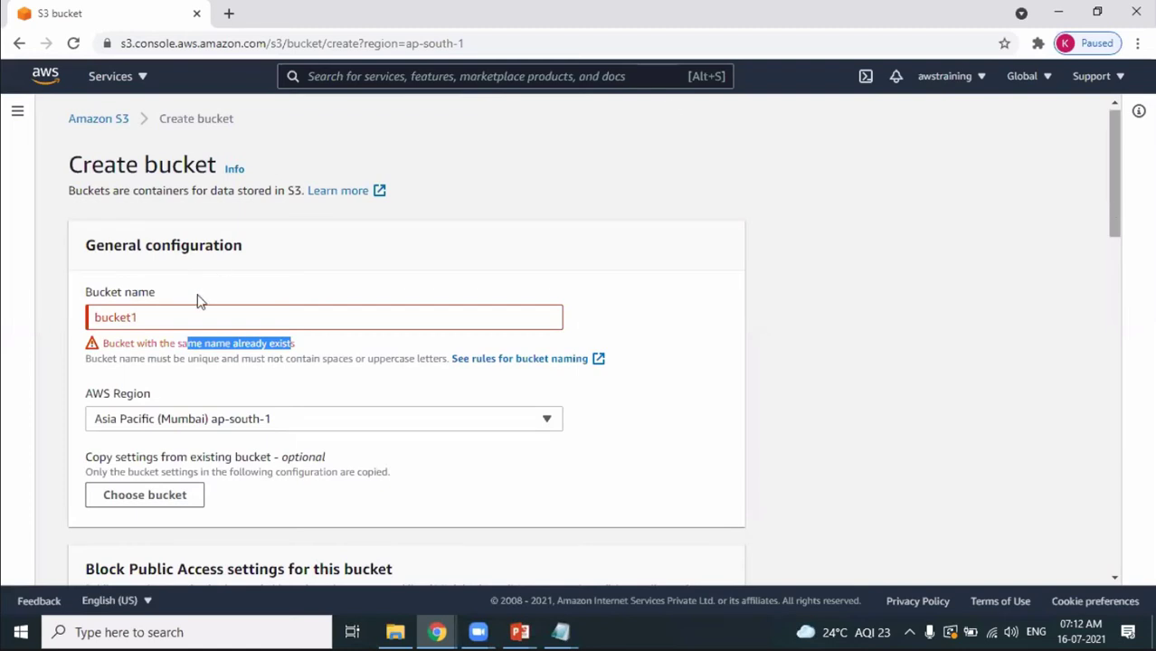
{"action": "left_click", "coordinate": [155, 317]}
{"action": "type", "text": "0"}
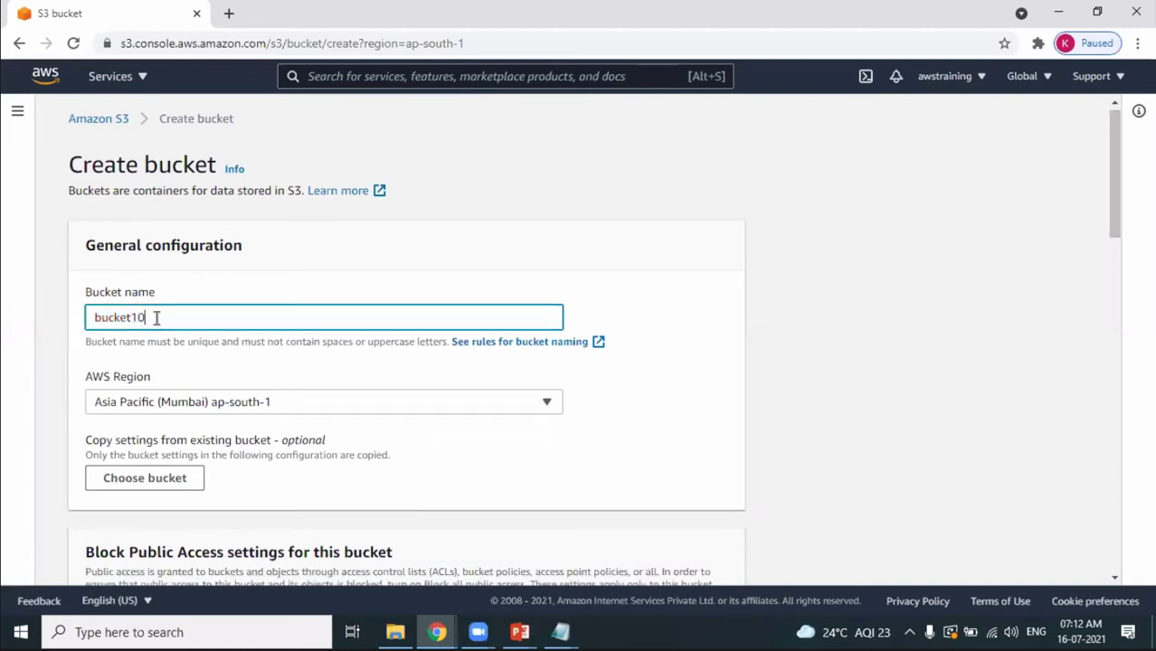
{"action": "left_click_drag", "start_coordinate": [1113, 198], "coordinate": [1092, 580]}
{"action": "left_click", "coordinate": [702, 562]}
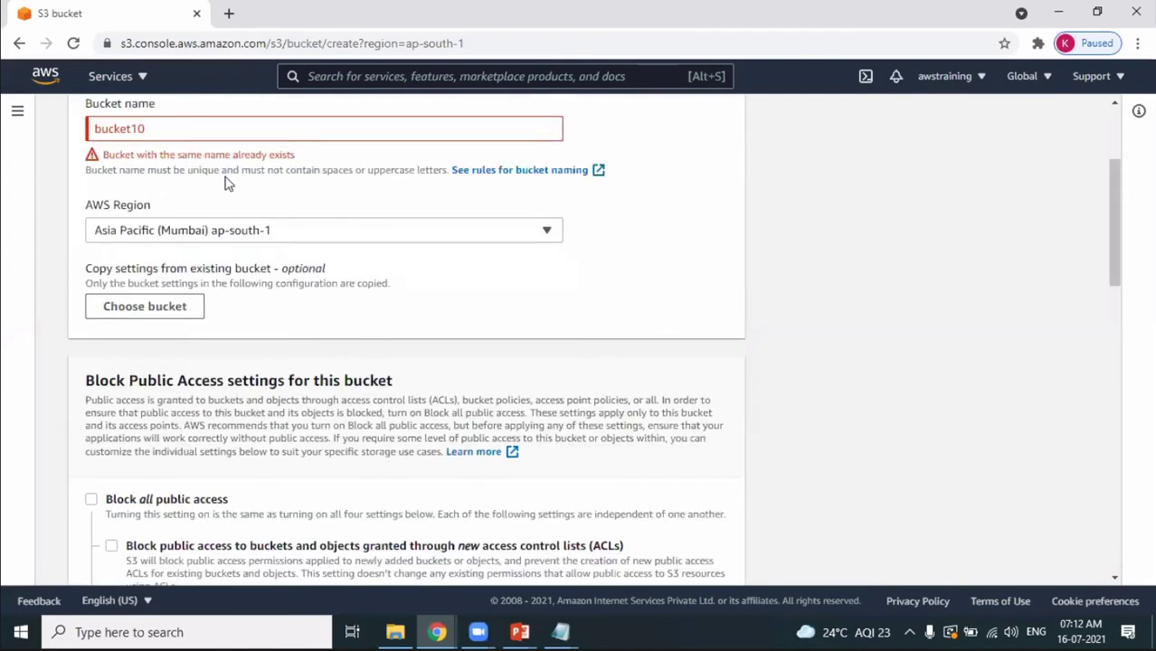
{"action": "left_click", "coordinate": [158, 128]}
{"action": "key", "text": "BackSpace"}
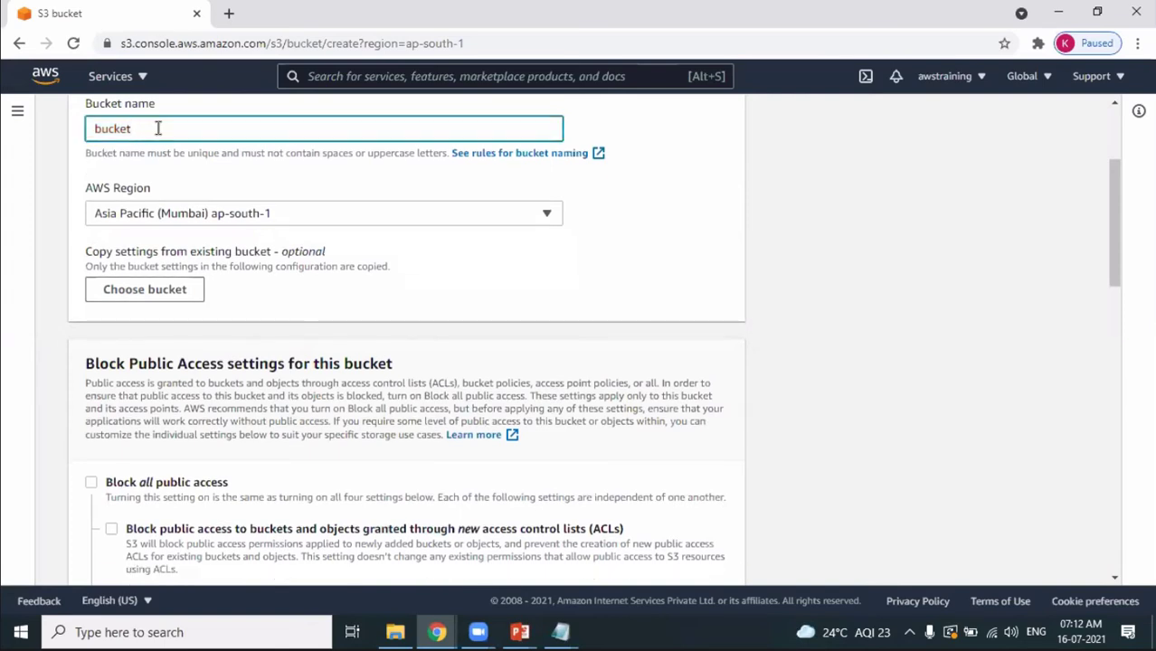
{"action": "type", "text": "-"}
{"action": "type", "text": "75u"}
{"action": "type", "text": "8"}
{"action": "type", "text": "3"}
{"action": "left_click_drag", "start_coordinate": [1113, 243], "coordinate": [1151, 550]}
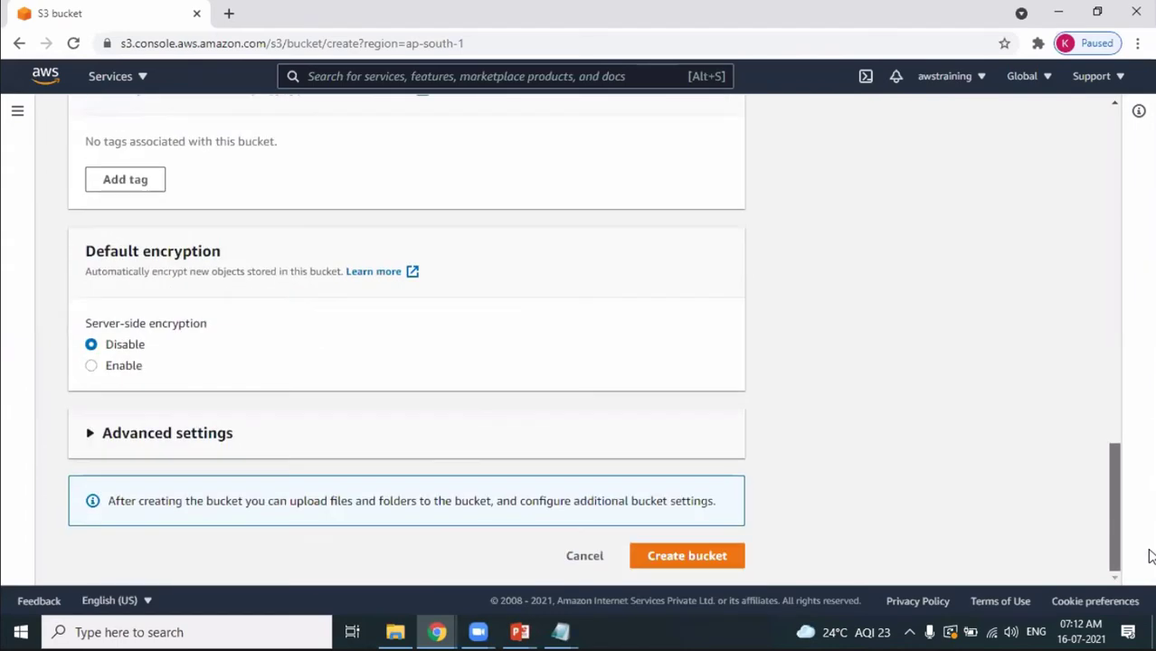
{"action": "left_click", "coordinate": [705, 561]}
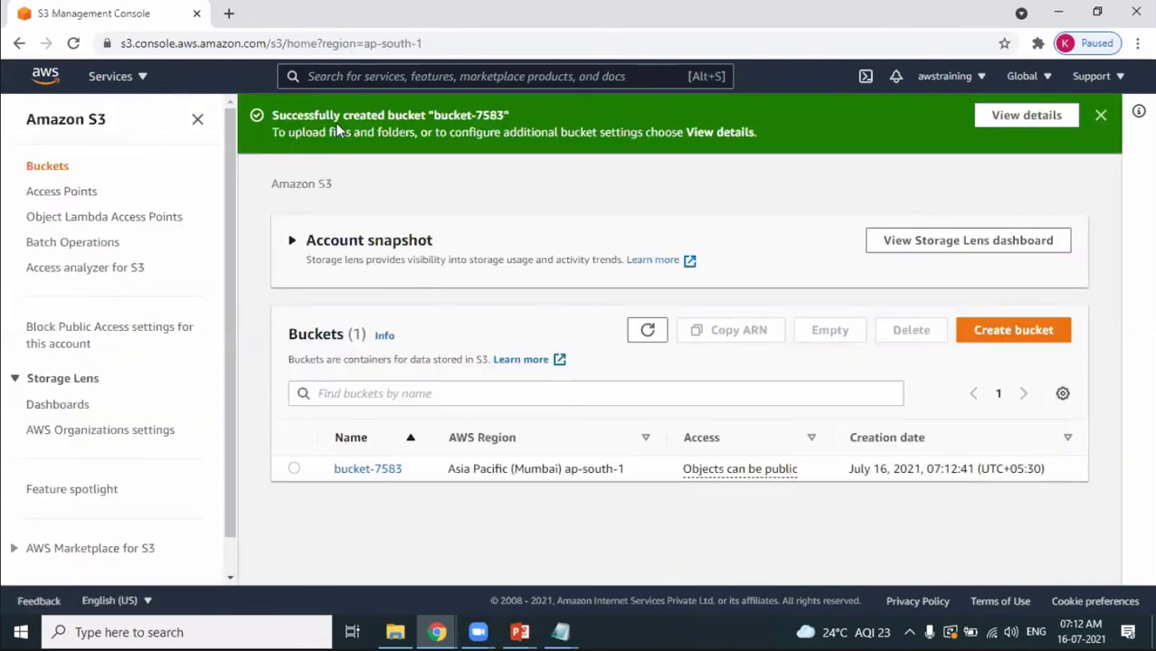
Confirm bucket-7583 is listed in Mumbai, dismiss the success notice, and open a new browser tab.
{"action": "left_click_drag", "start_coordinate": [335, 116], "coordinate": [422, 130]}
{"action": "left_click_drag", "start_coordinate": [331, 469], "coordinate": [405, 472]}
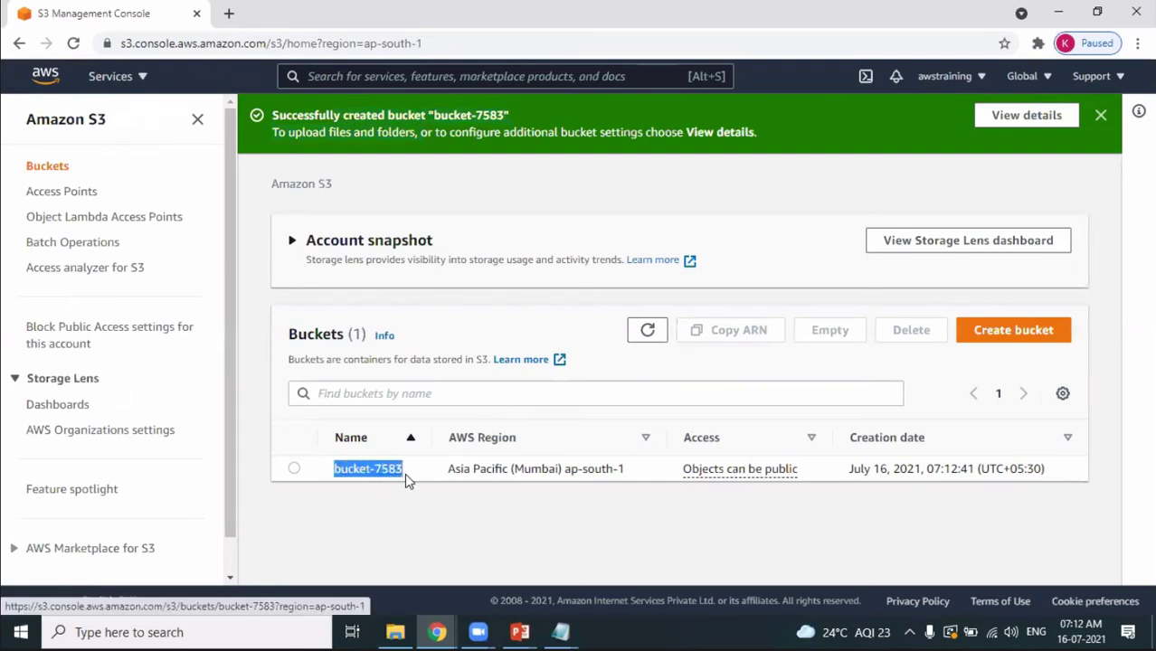
{"action": "left_click", "coordinate": [414, 528]}
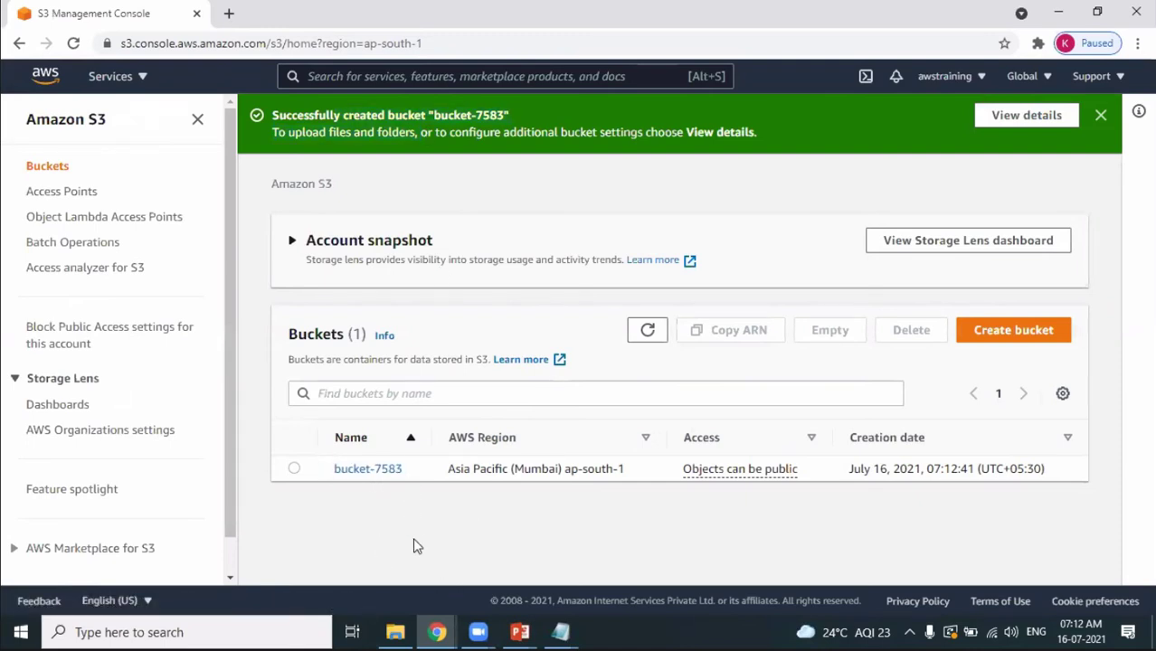
{"action": "double_click", "coordinate": [535, 471]}
{"action": "left_click", "coordinate": [1100, 115]}
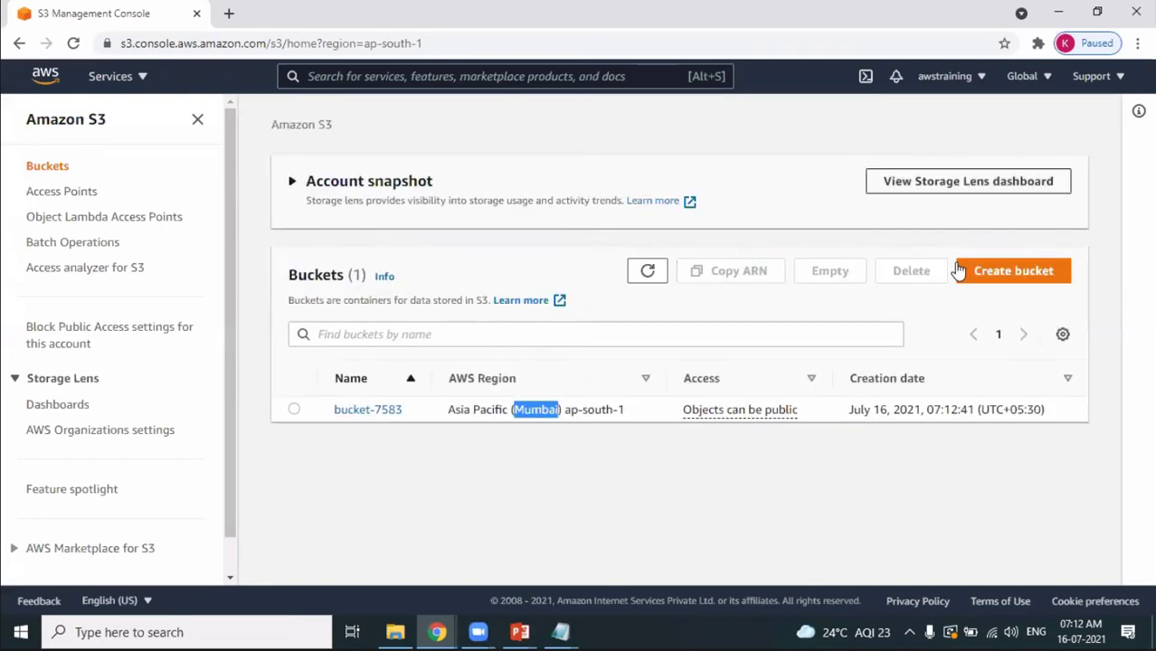
{"action": "left_click", "coordinate": [571, 524]}
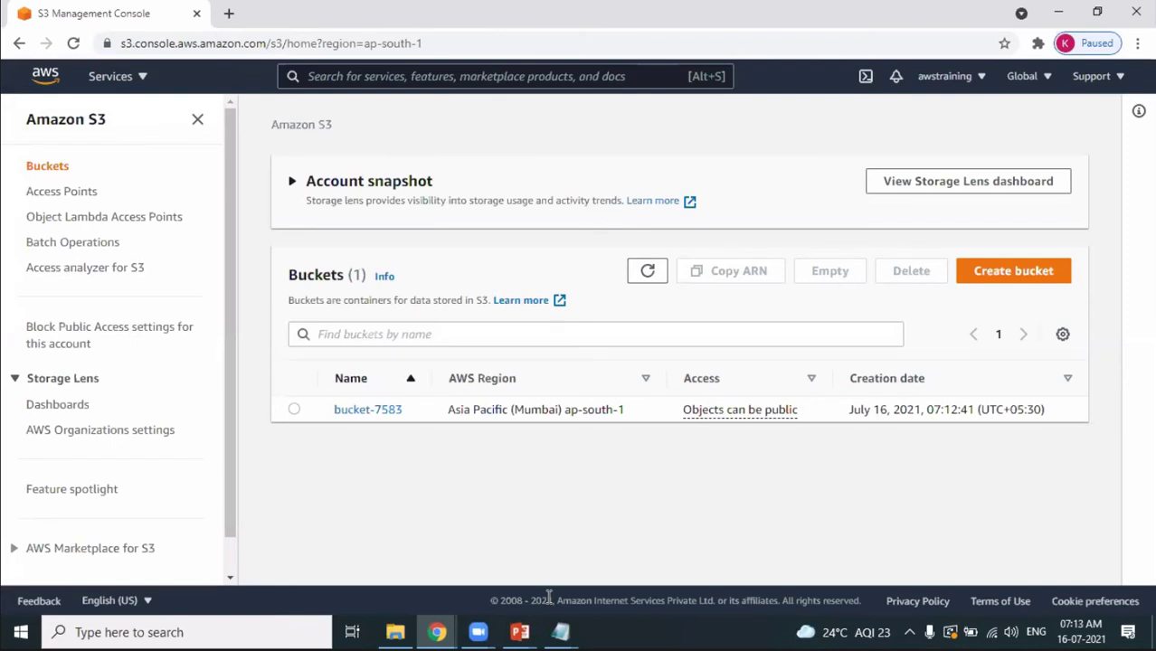
{"action": "left_click", "coordinate": [229, 13]}
Search Google for 's3 bucket name rules' and open the Bucket naming rules result.
{"action": "key", "text": "ctrl+n"}
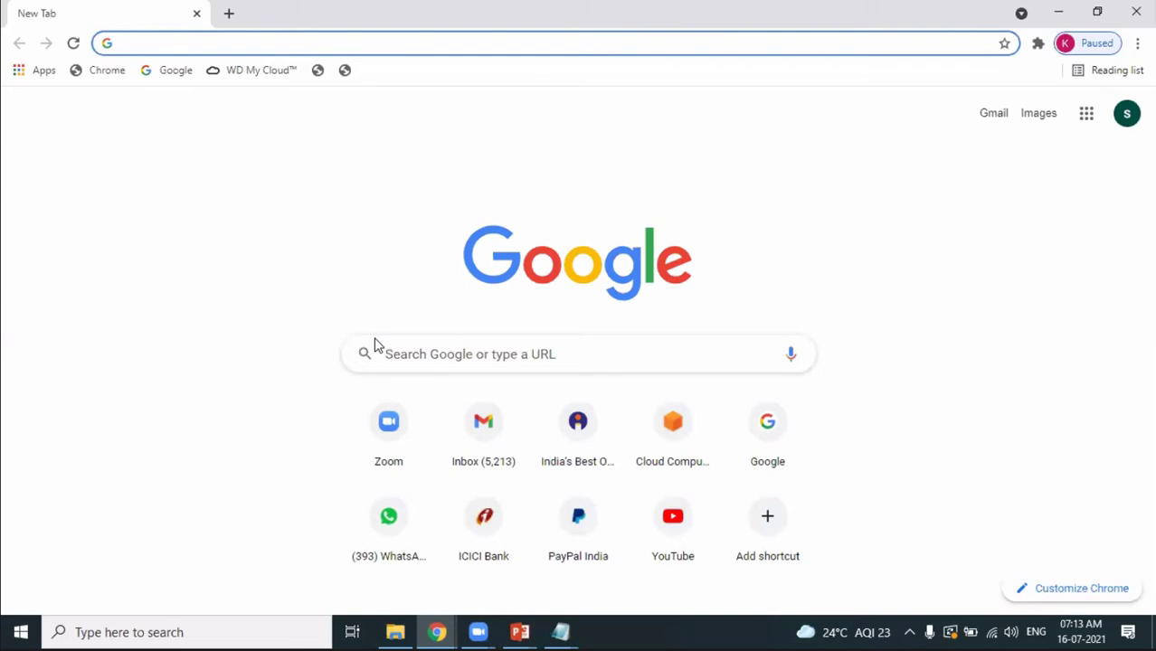
{"action": "type", "text": "a"}
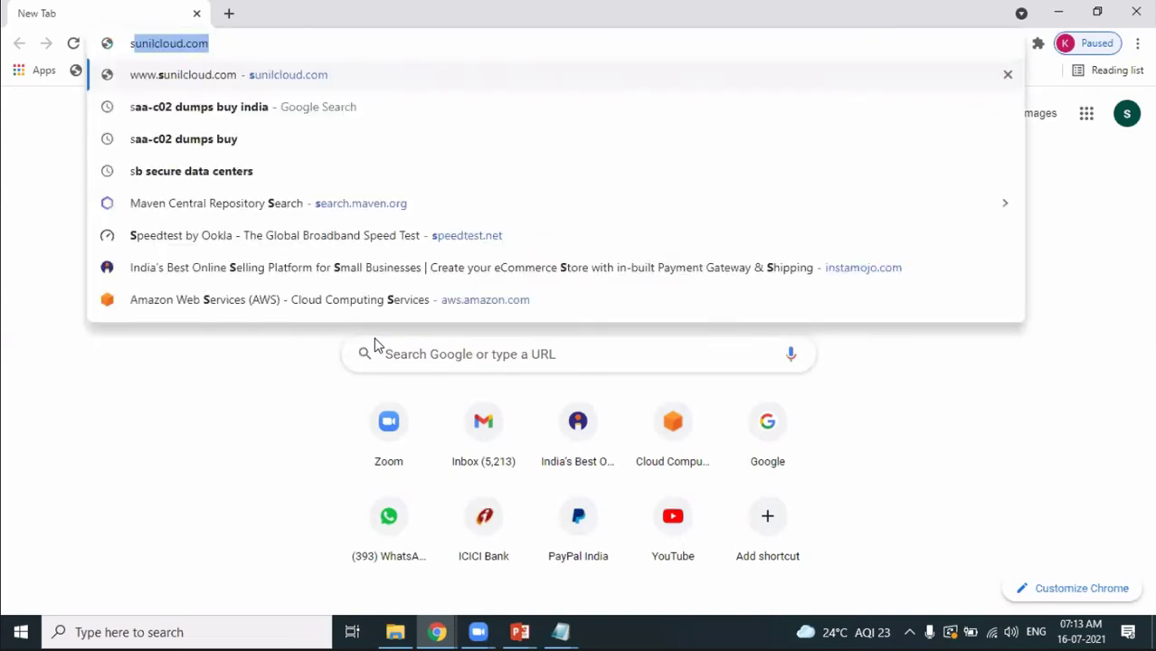
{"action": "key", "text": "BackSpace"}
{"action": "key", "text": "BackSpace"}
{"action": "type", "text": "s3 buck"}
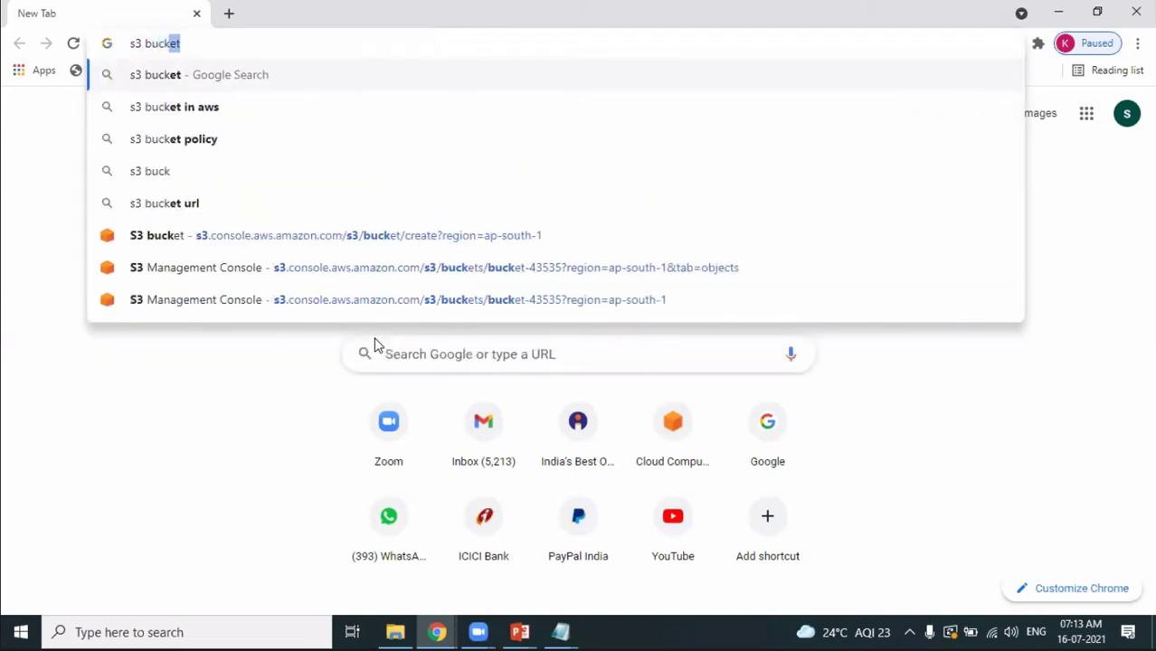
{"action": "type", "text": "et name"}
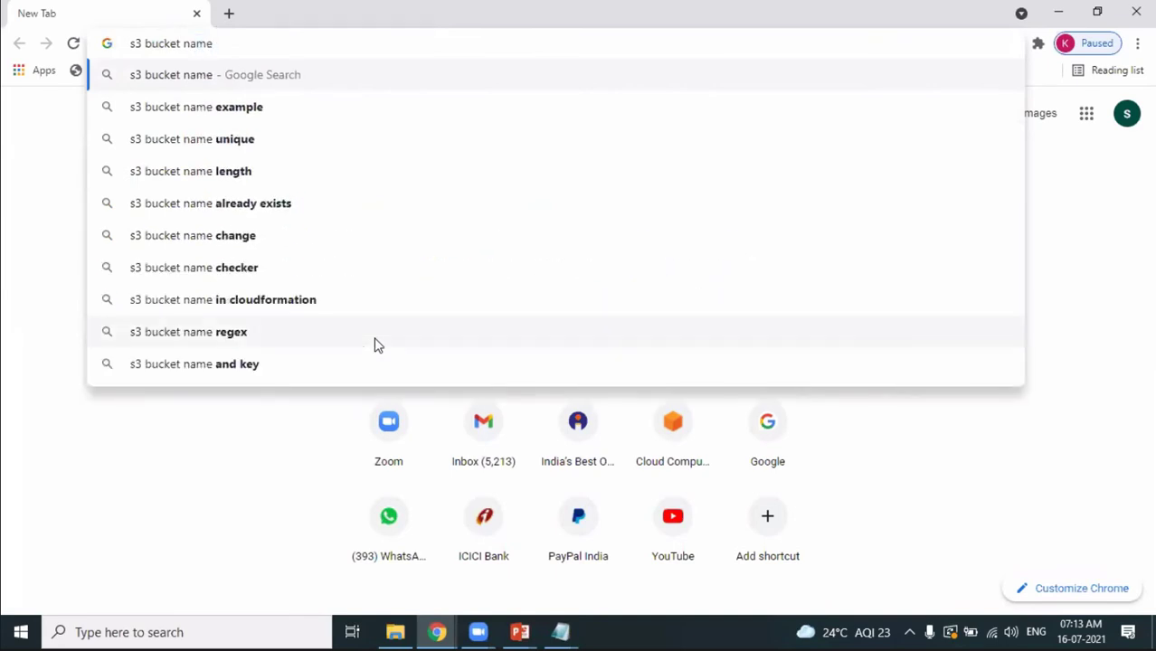
{"action": "type", "text": " r"}
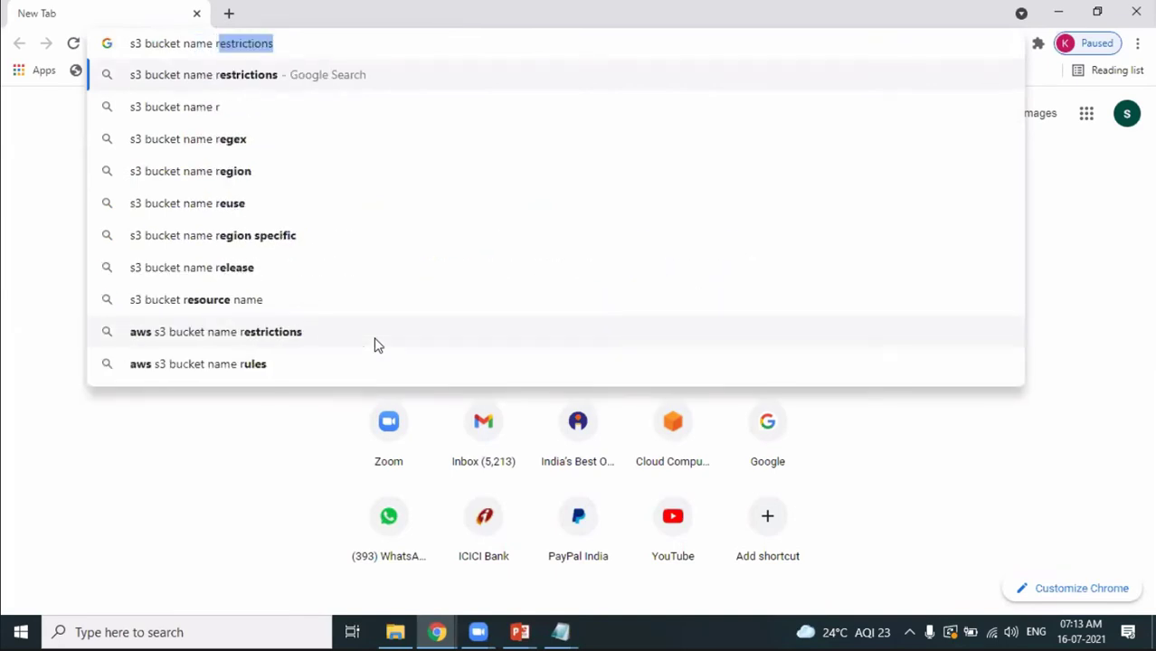
{"action": "type", "text": "ul"}
{"action": "key", "text": "Return"}
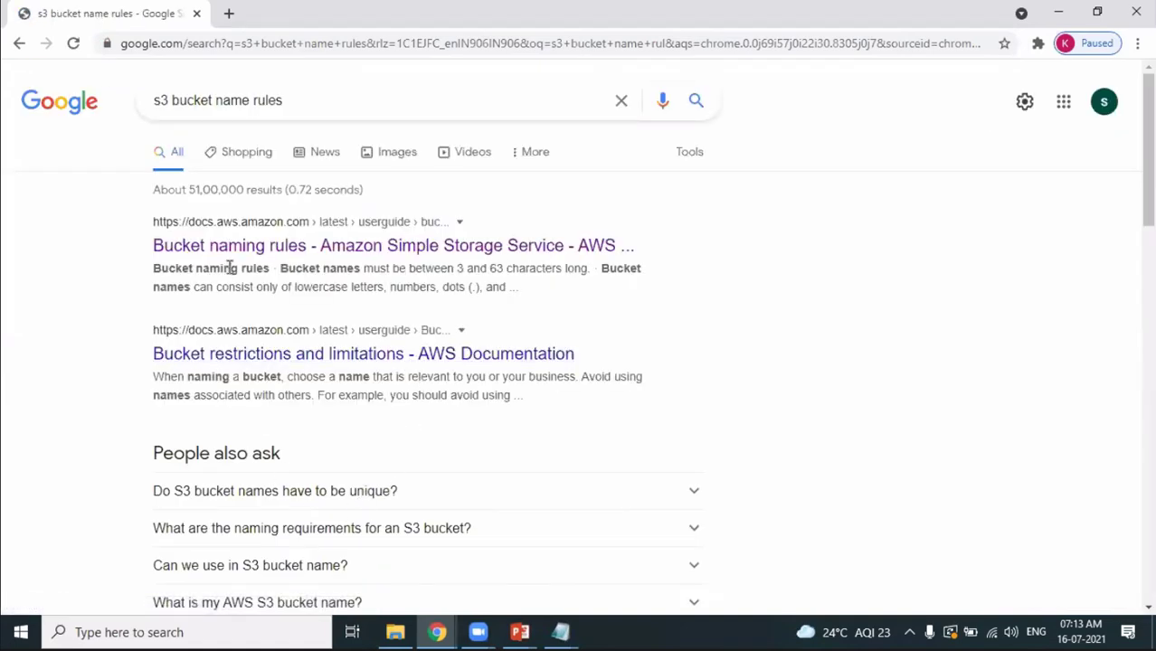
{"action": "left_click", "coordinate": [223, 253]}
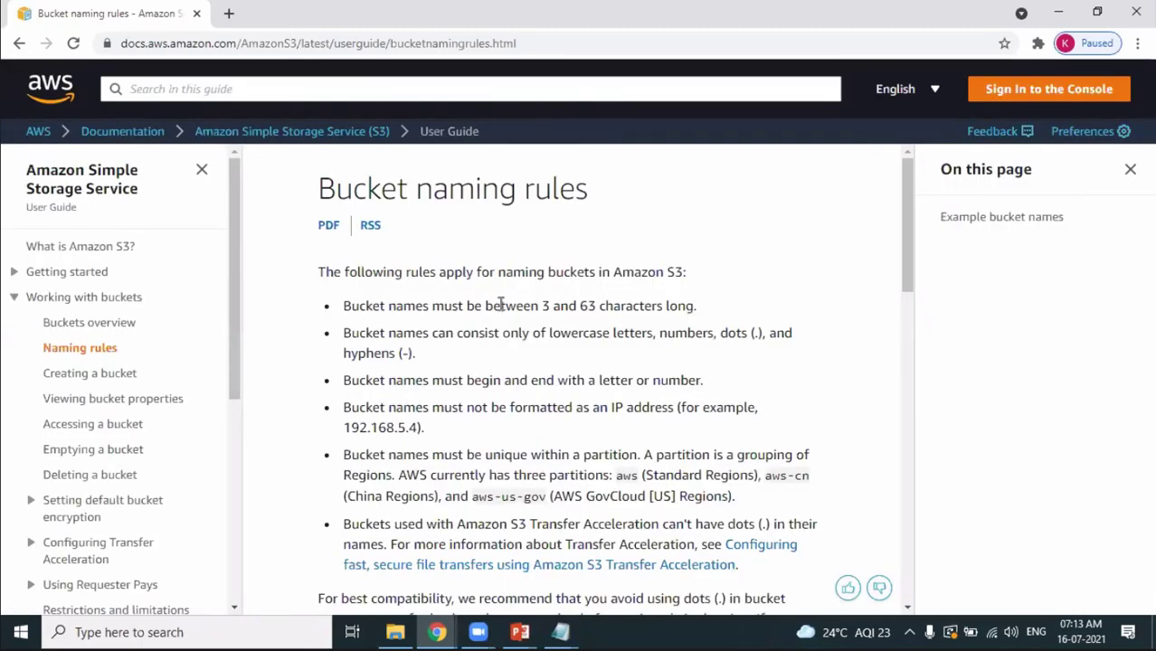
Review the naming rules: 3–63 characters, lowercase letters and numbers, letter start and end, no IP-style names.
{"action": "left_click_drag", "start_coordinate": [500, 305], "coordinate": [614, 301]}
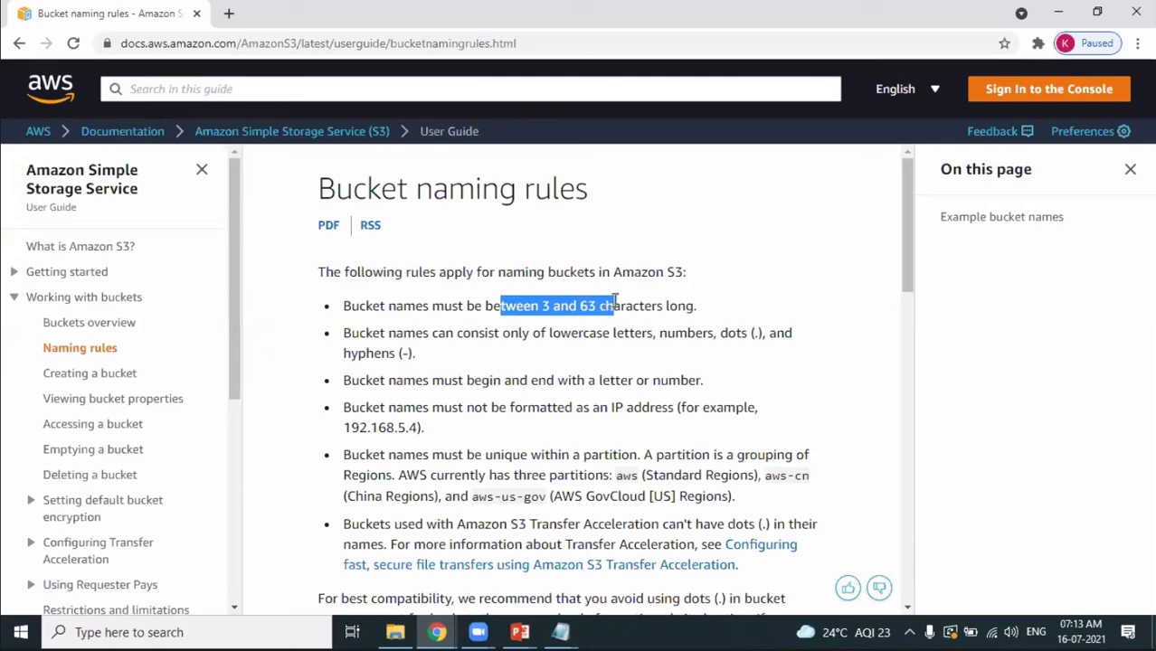
{"action": "left_click_drag", "start_coordinate": [561, 332], "coordinate": [696, 333]}
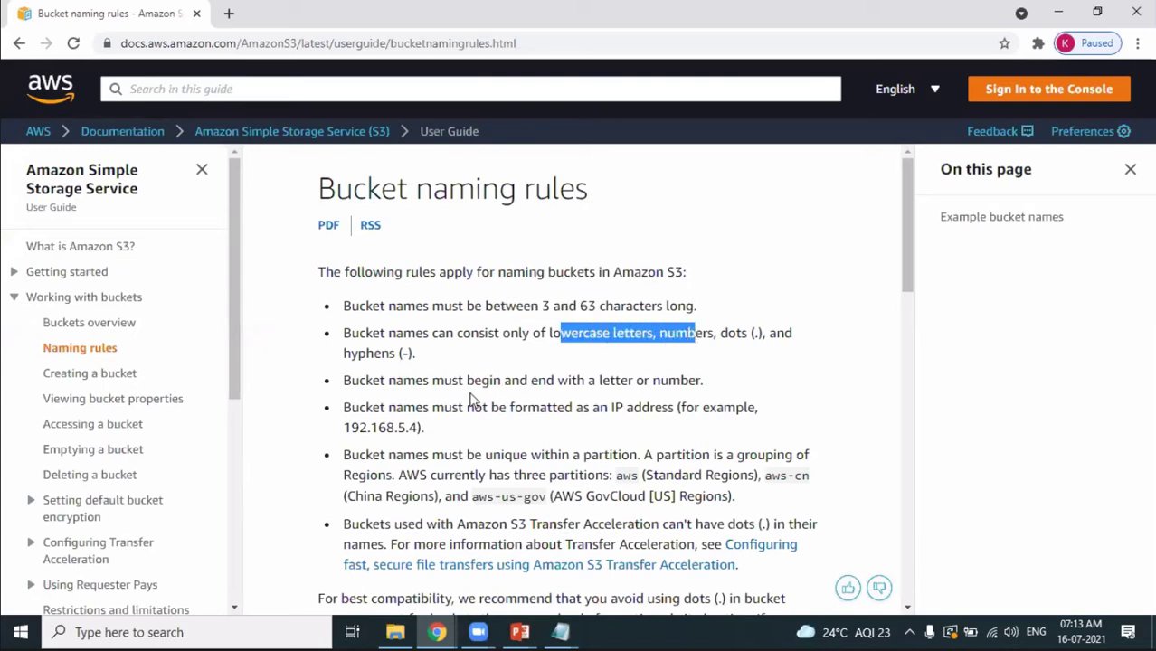
{"action": "left_click_drag", "start_coordinate": [571, 381], "coordinate": [633, 385]}
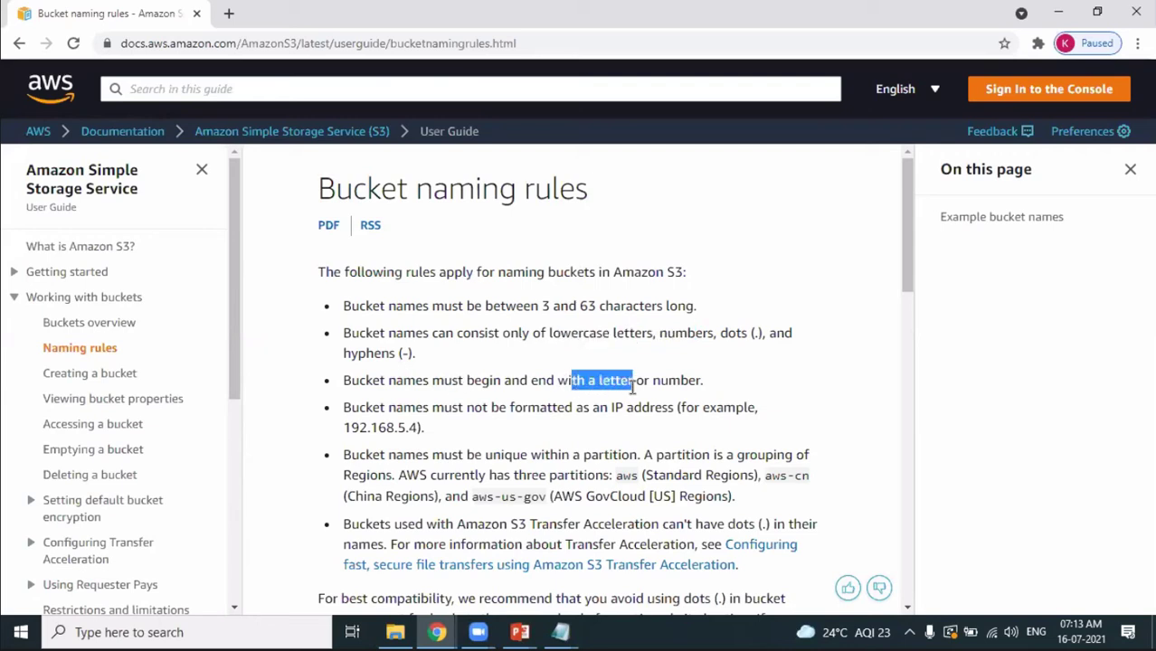
{"action": "left_click_drag", "start_coordinate": [482, 381], "coordinate": [672, 381]}
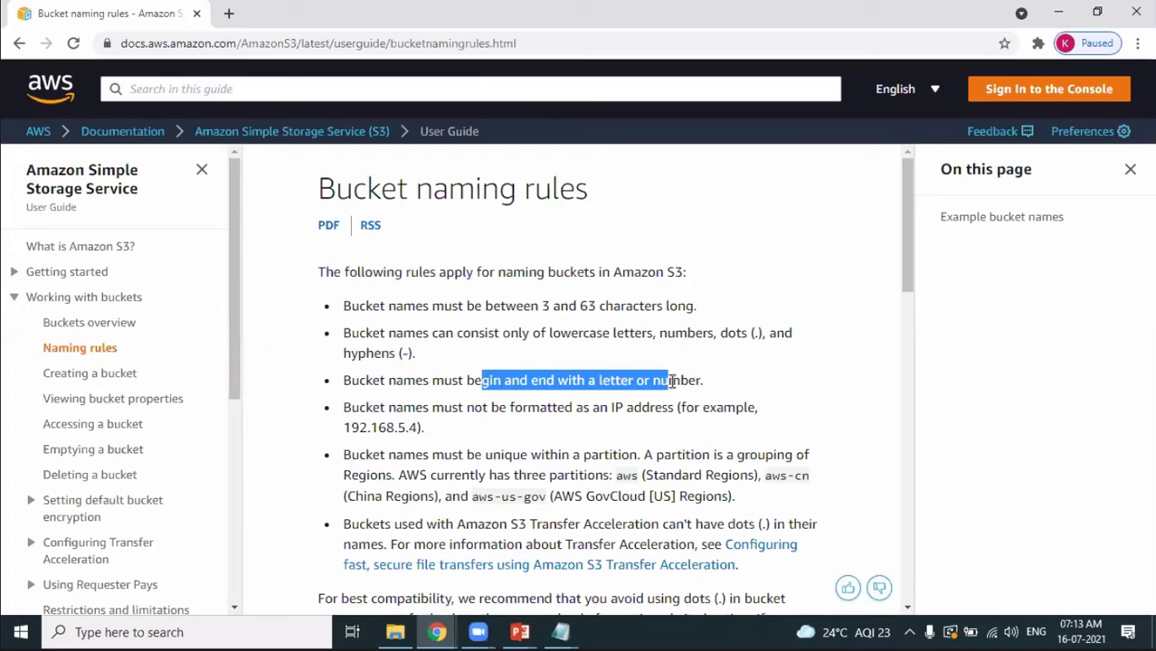
{"action": "left_click", "coordinate": [442, 438]}
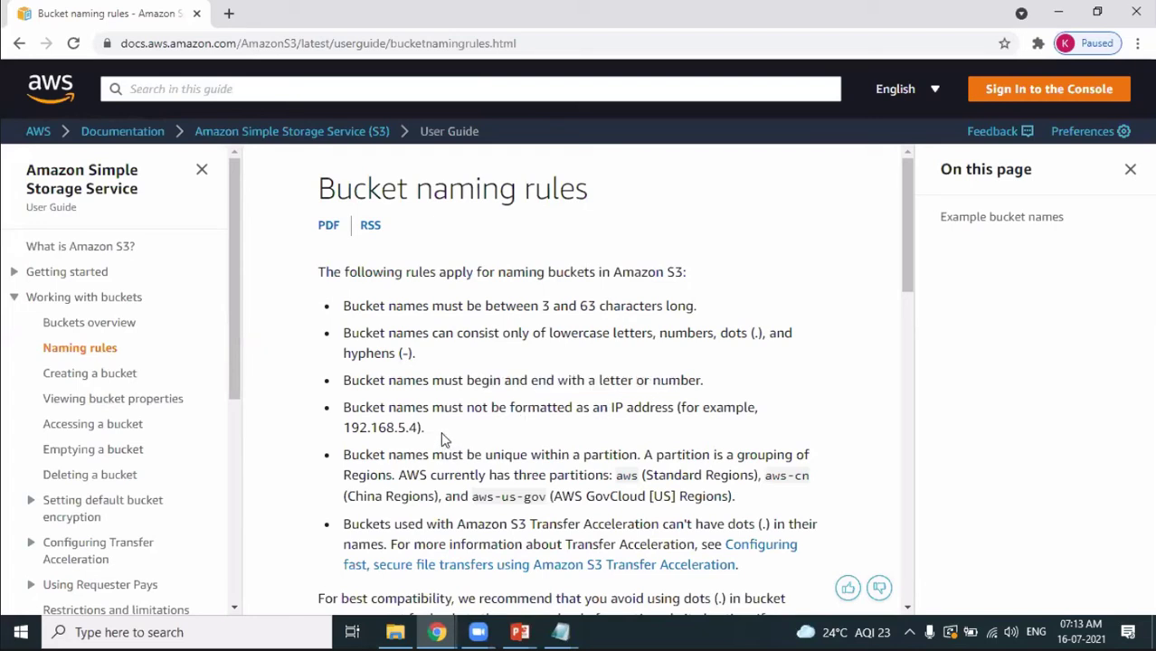
{"action": "left_click_drag", "start_coordinate": [423, 427], "coordinate": [346, 427]}
{"action": "left_click", "coordinate": [466, 405]}
{"action": "left_click_drag", "start_coordinate": [907, 271], "coordinate": [962, 484]}
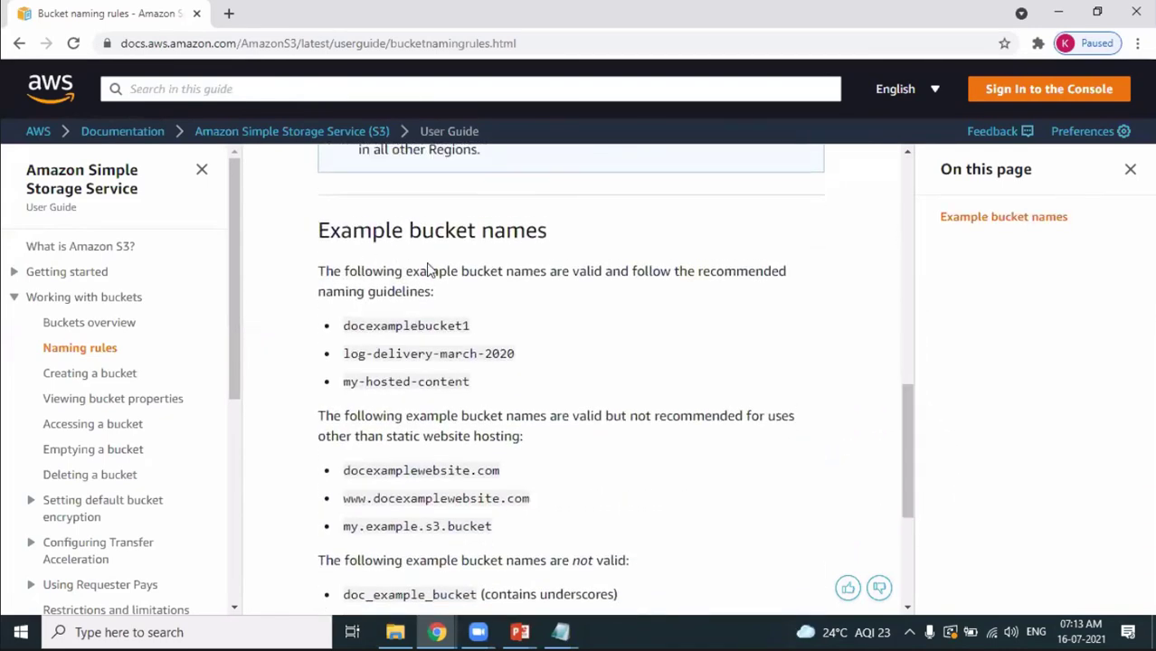
{"action": "left_click_drag", "start_coordinate": [552, 387], "coordinate": [389, 325]}
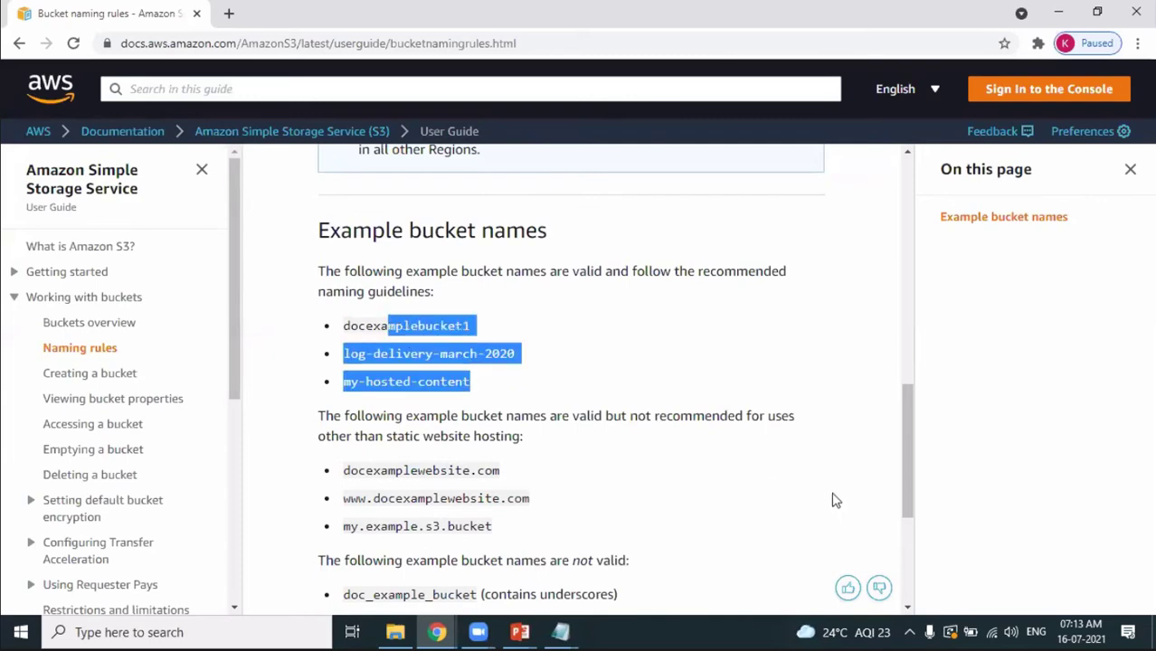
{"action": "left_click_drag", "start_coordinate": [904, 451], "coordinate": [897, 236]}
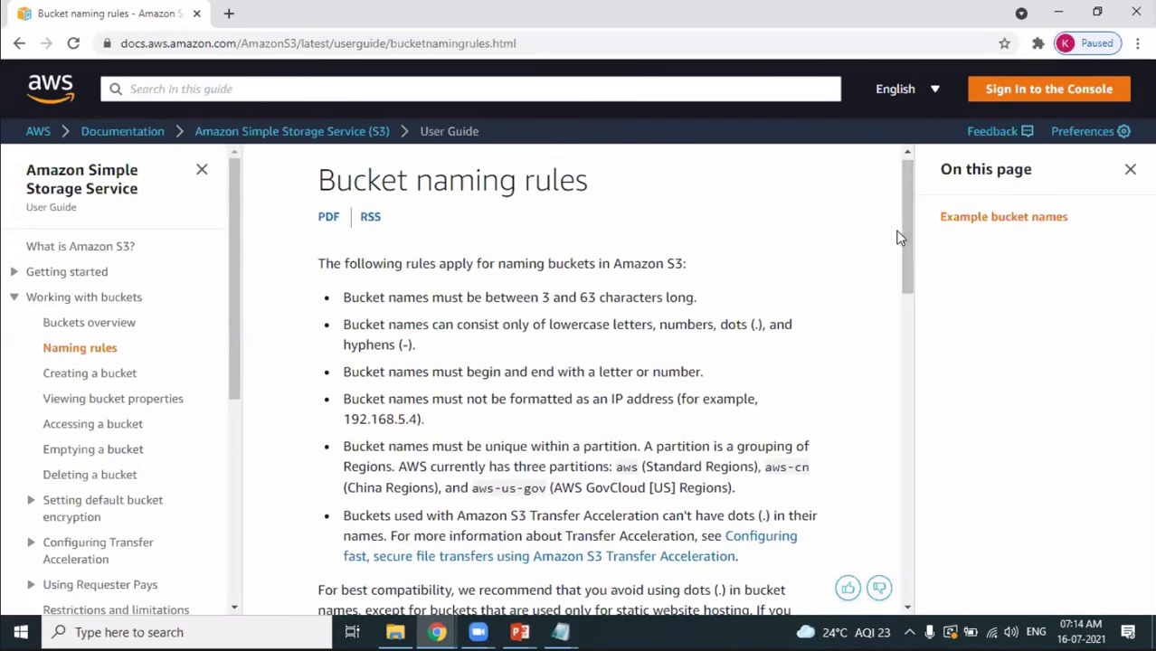
{"action": "left_click_drag", "start_coordinate": [343, 323], "coordinate": [482, 384]}
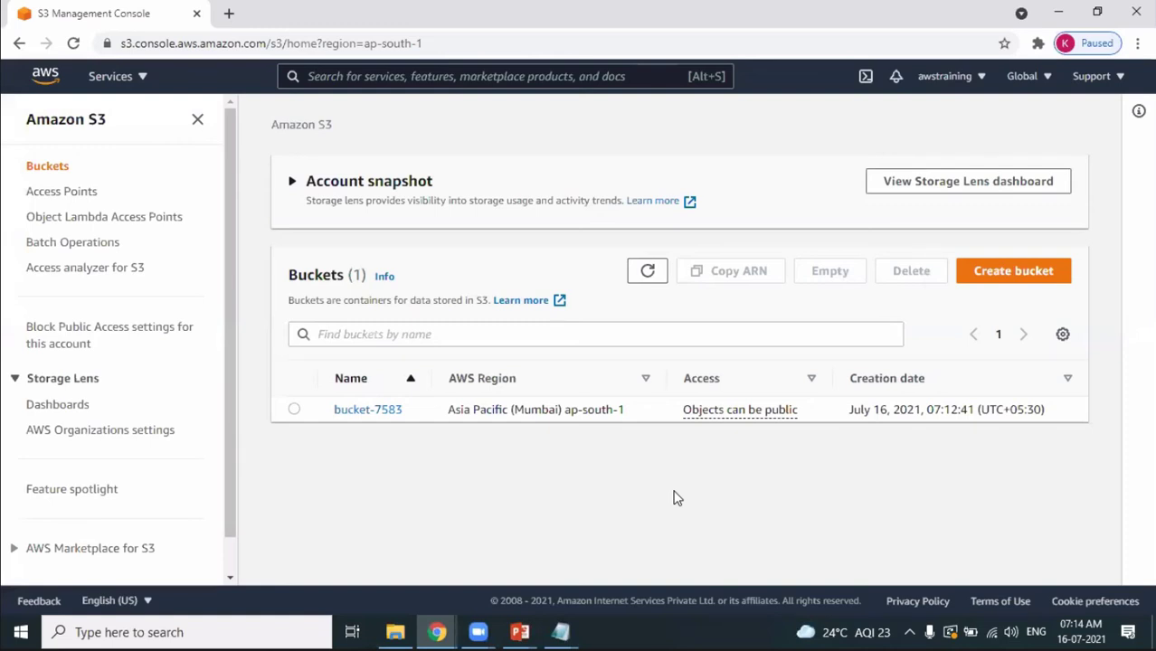
Create bucket-6756 in Asia Pacific (Singapore) with all public access unblocked and acknowledged.
{"action": "left_click", "coordinate": [1025, 270]}
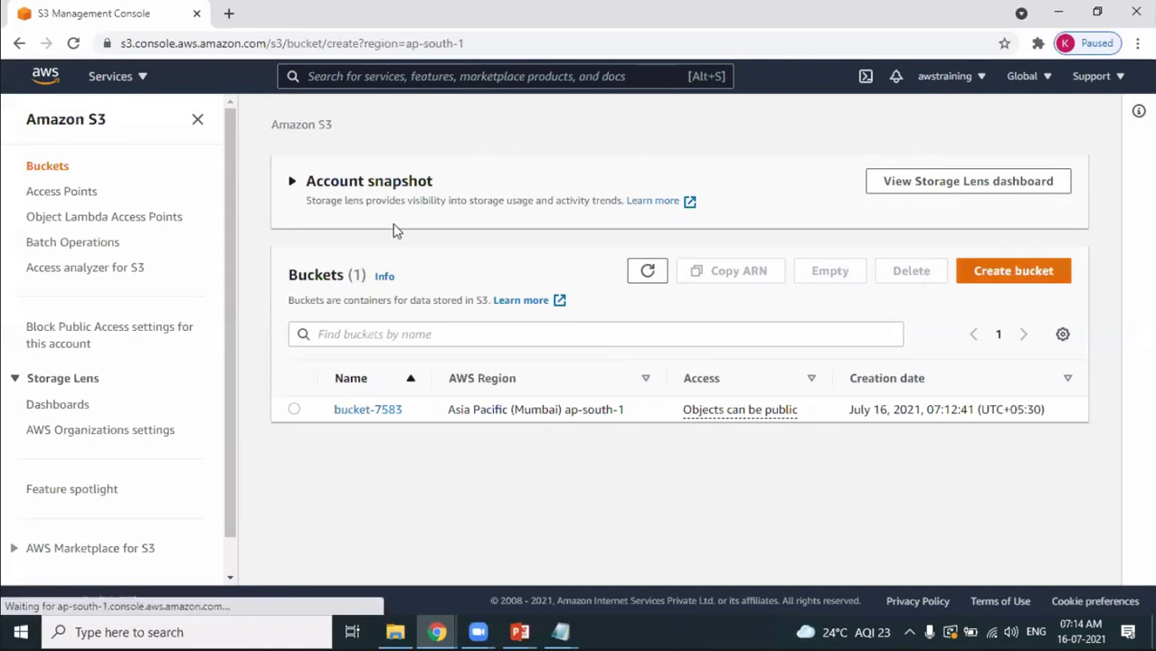
{"action": "left_click", "coordinate": [198, 322]}
{"action": "type", "text": "bucke"}
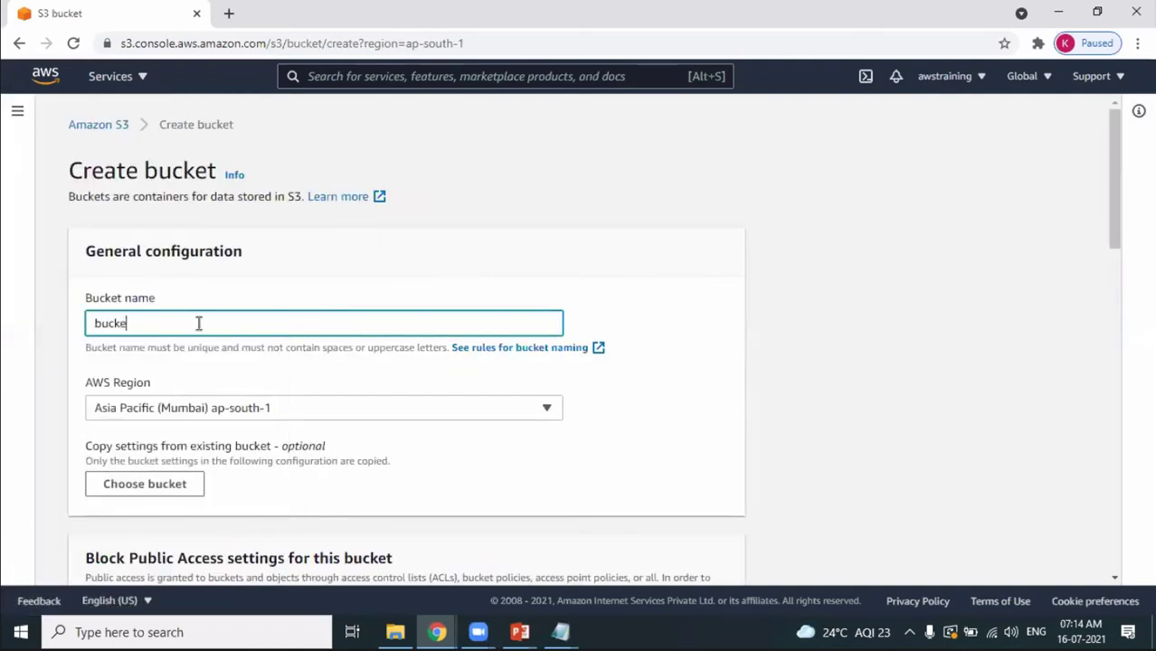
{"action": "type", "text": "t-6756"}
{"action": "left_click", "coordinate": [350, 419]}
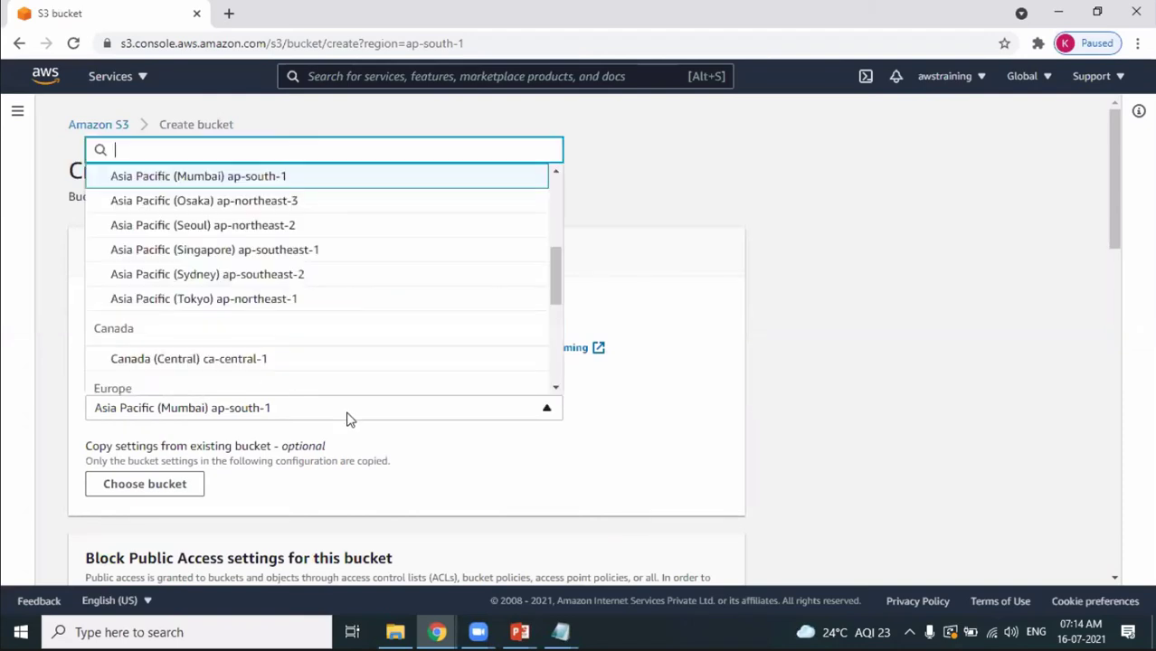
{"action": "left_click", "coordinate": [284, 254]}
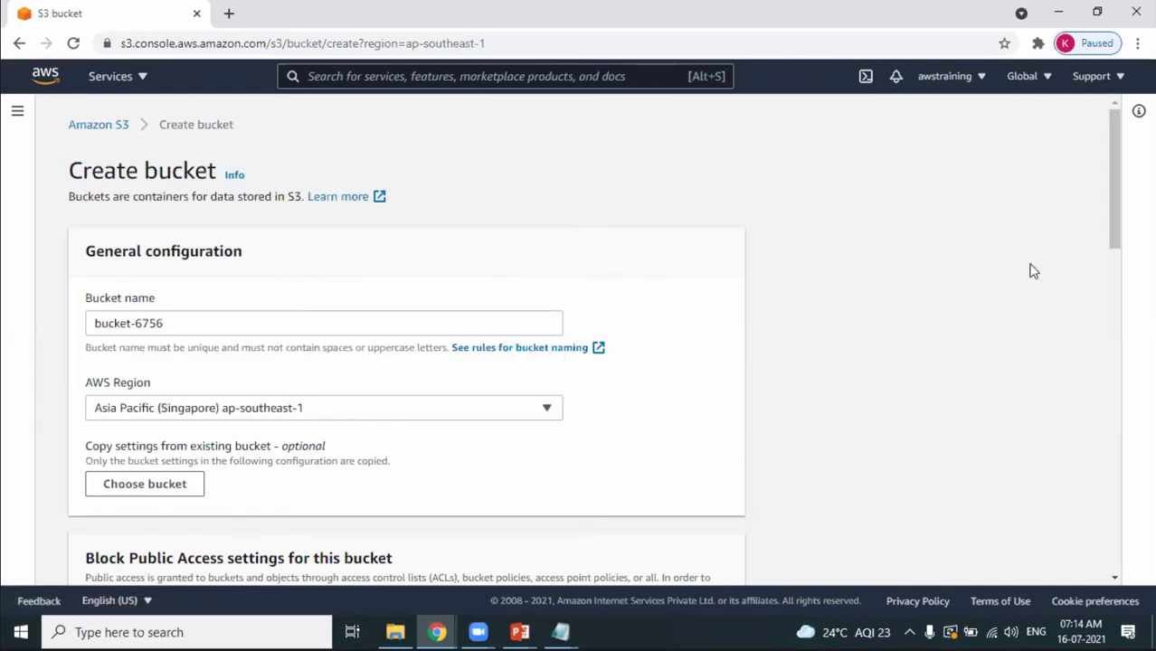
{"action": "left_click_drag", "start_coordinate": [1116, 230], "coordinate": [1121, 325]}
{"action": "left_click", "coordinate": [91, 349]}
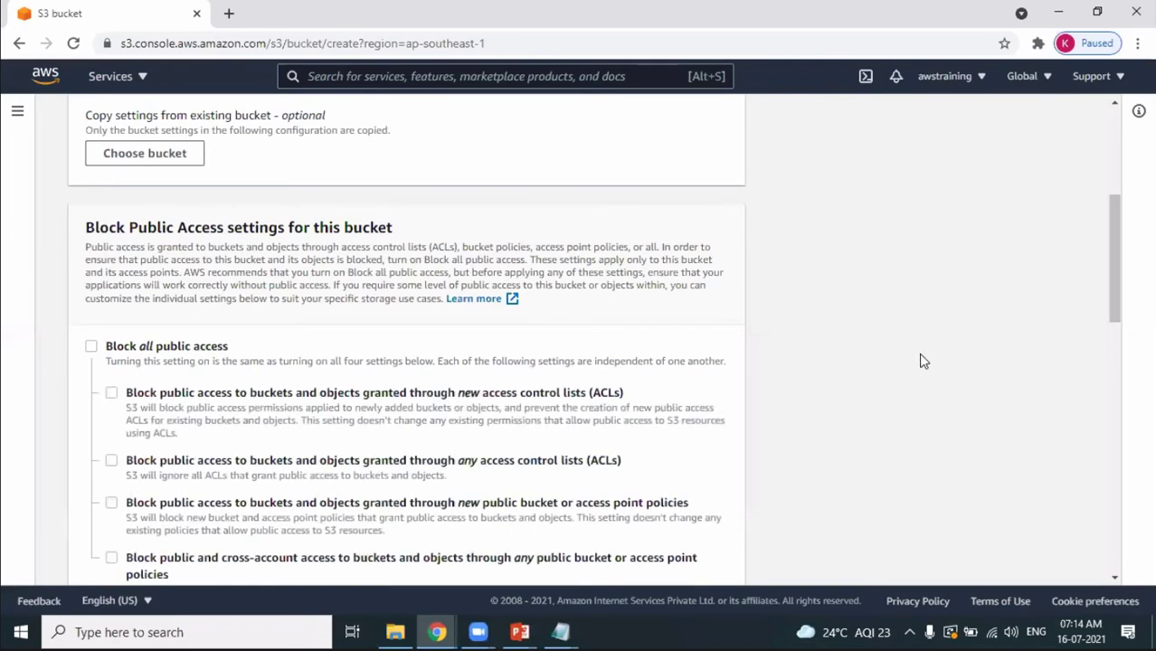
{"action": "left_click_drag", "start_coordinate": [1110, 269], "coordinate": [1126, 391]}
{"action": "left_click", "coordinate": [145, 288]}
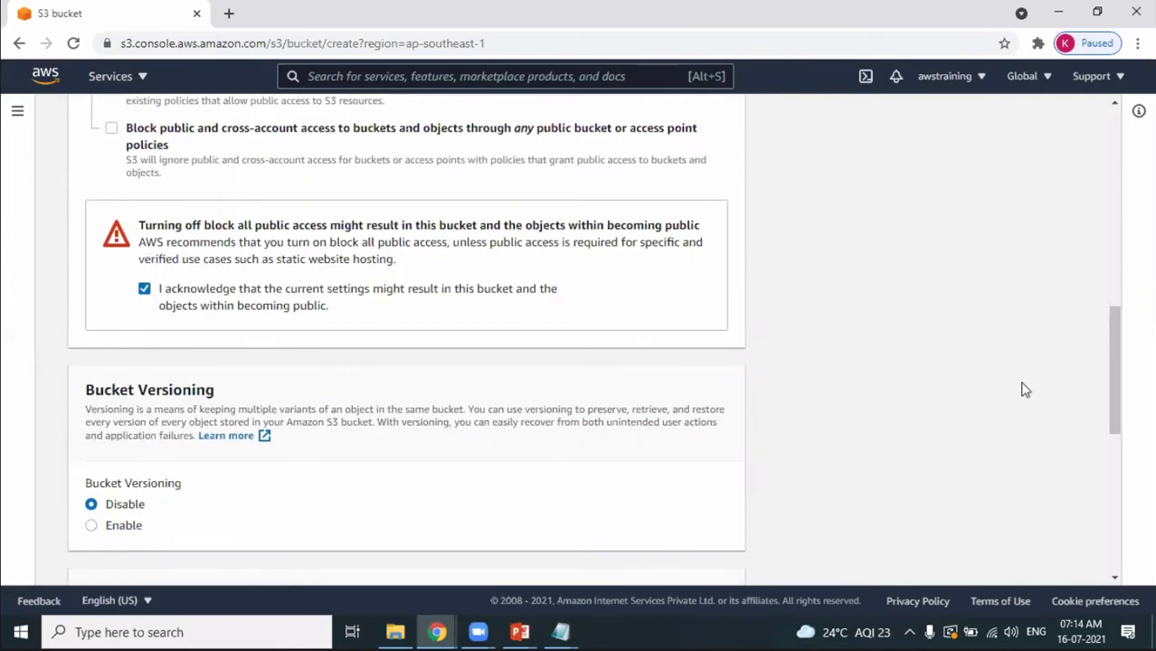
{"action": "left_click_drag", "start_coordinate": [1114, 438], "coordinate": [1135, 568]}
{"action": "double_click", "coordinate": [707, 556]}
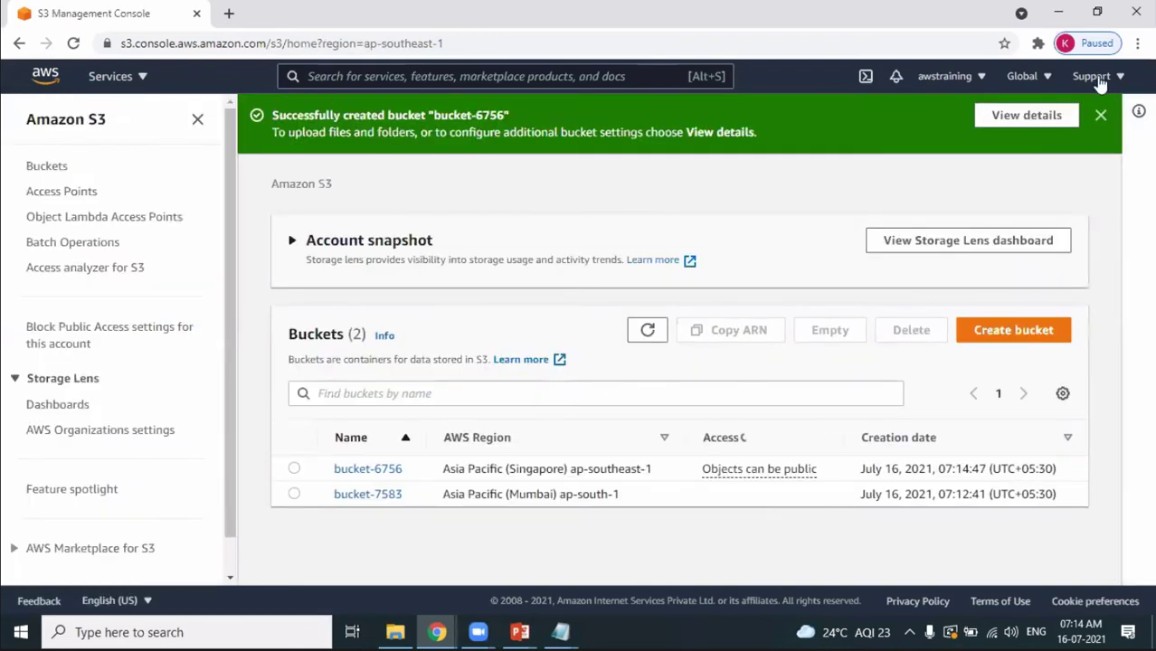
Dismiss the creation notice and check regions: bucket-6756 in Singapore, bucket-7583 in Mumbai.
{"action": "left_click", "coordinate": [1101, 116]}
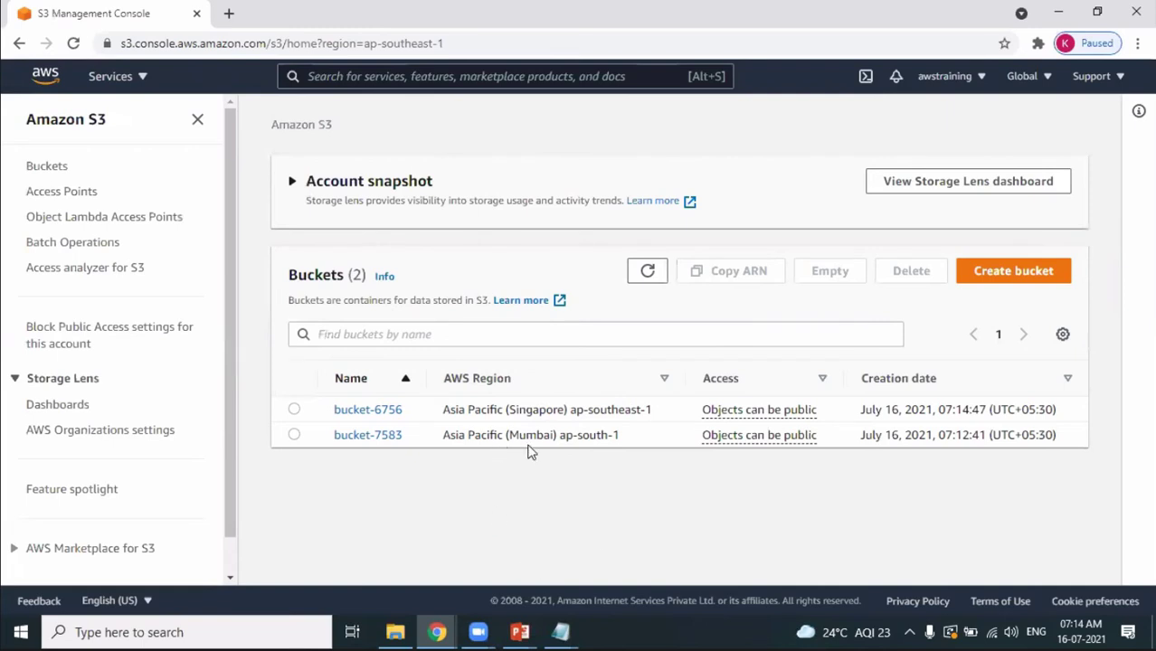
{"action": "left_click_drag", "start_coordinate": [520, 437], "coordinate": [547, 436]}
{"action": "left_click_drag", "start_coordinate": [525, 408], "coordinate": [540, 409]}
{"action": "left_click", "coordinate": [661, 96]}
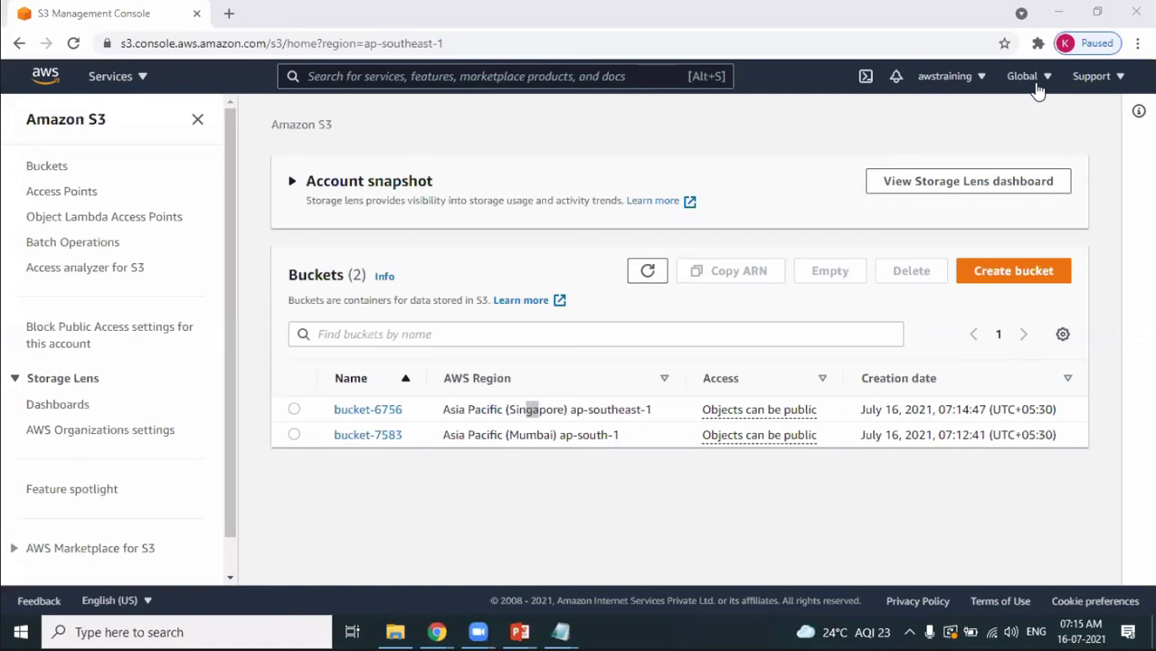
{"action": "left_click", "coordinate": [1033, 80]}
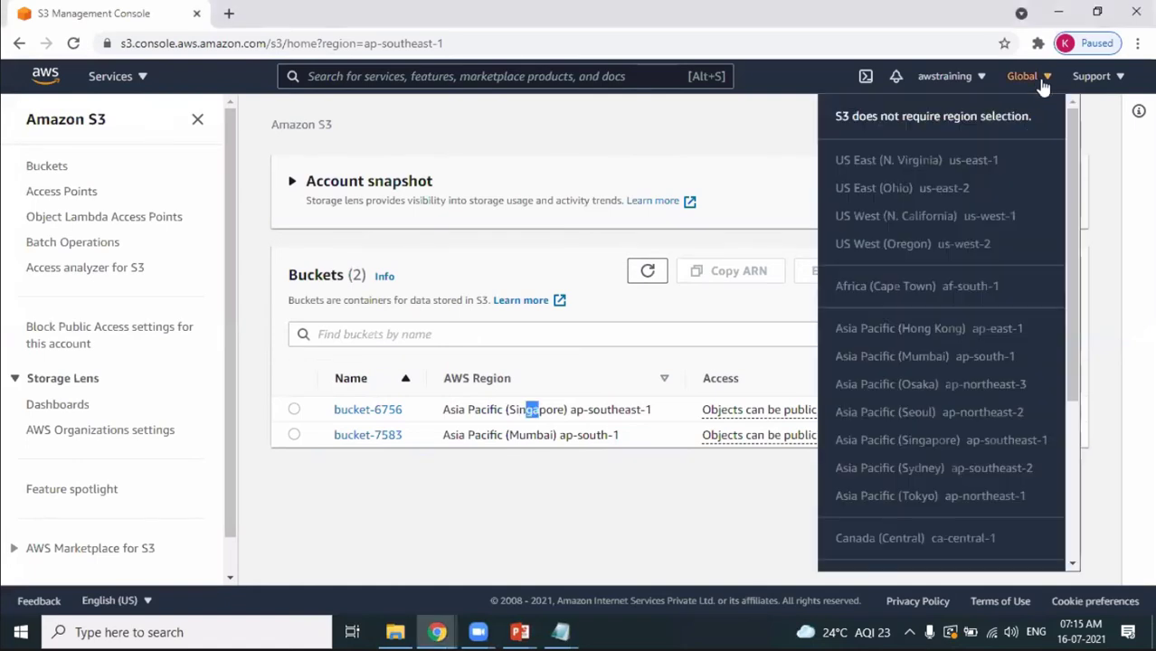
{"action": "left_click_drag", "start_coordinate": [927, 438], "coordinate": [946, 440]}
{"action": "left_click", "coordinate": [932, 469]}
{"action": "triple_click", "coordinate": [910, 352]}
{"action": "left_click_drag", "start_coordinate": [844, 169], "coordinate": [974, 517]}
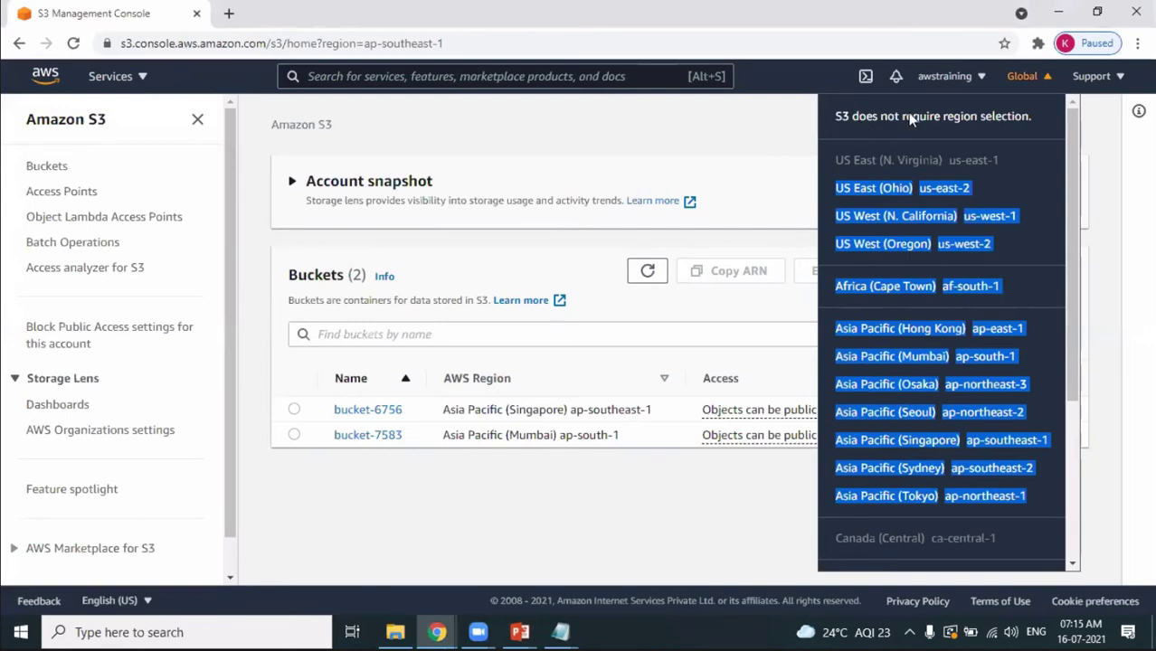
{"action": "left_click", "coordinate": [744, 129]}
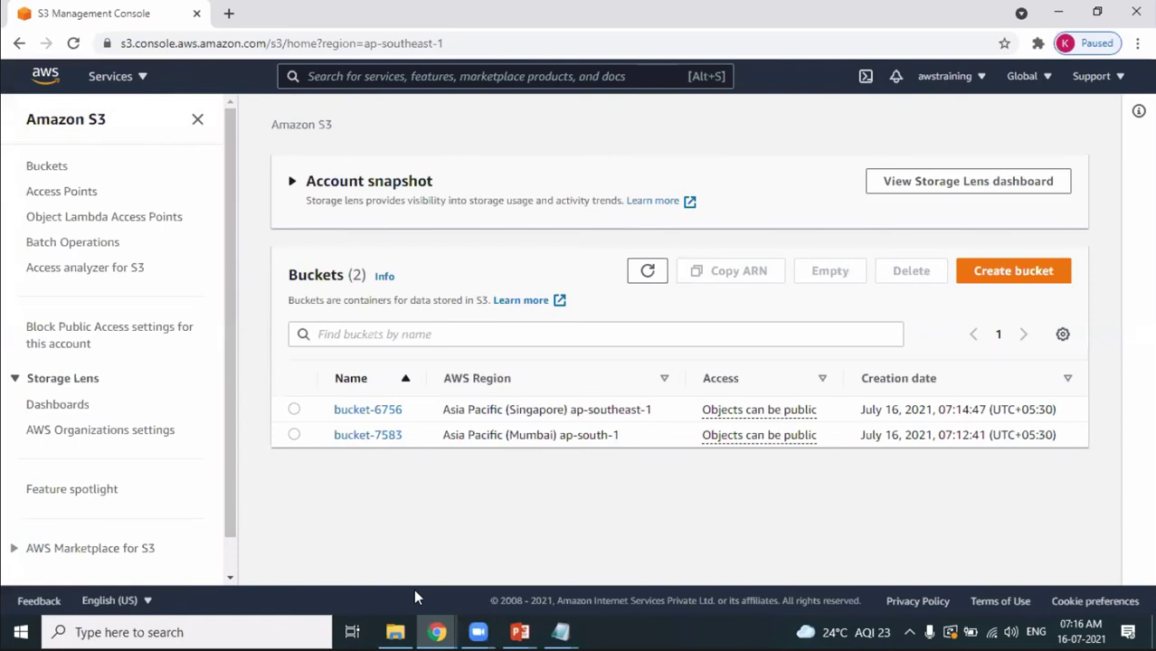
{"action": "left_click", "coordinate": [1060, 11]}
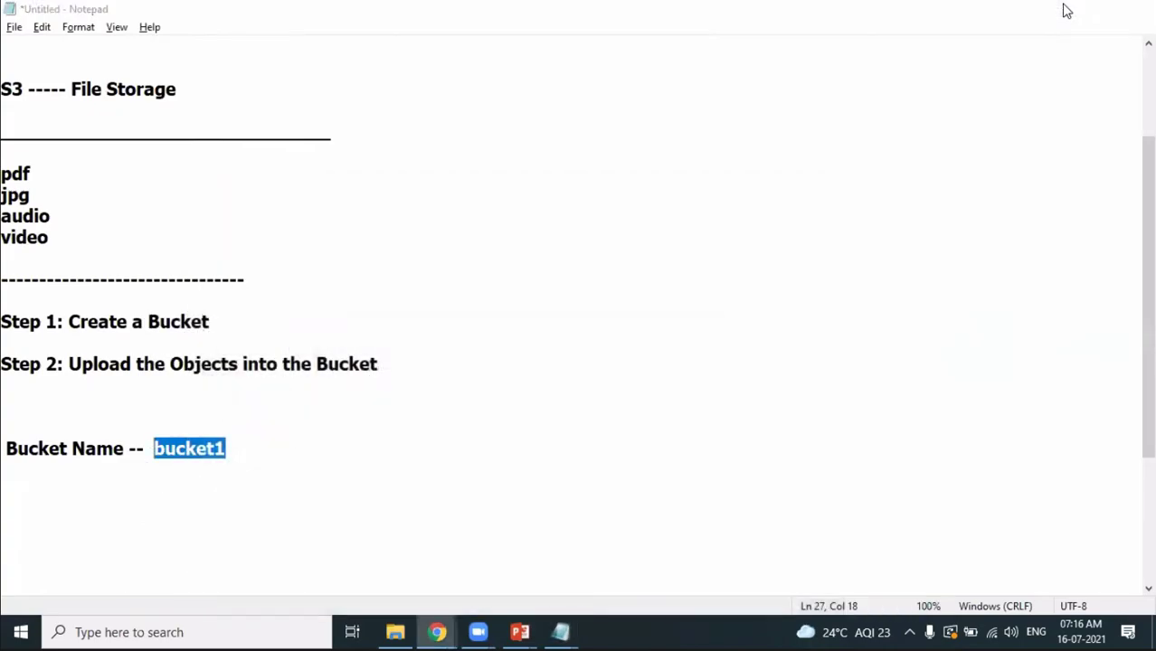
{"action": "left_click", "coordinate": [1061, 9]}
{"action": "left_click", "coordinate": [1060, 10]}
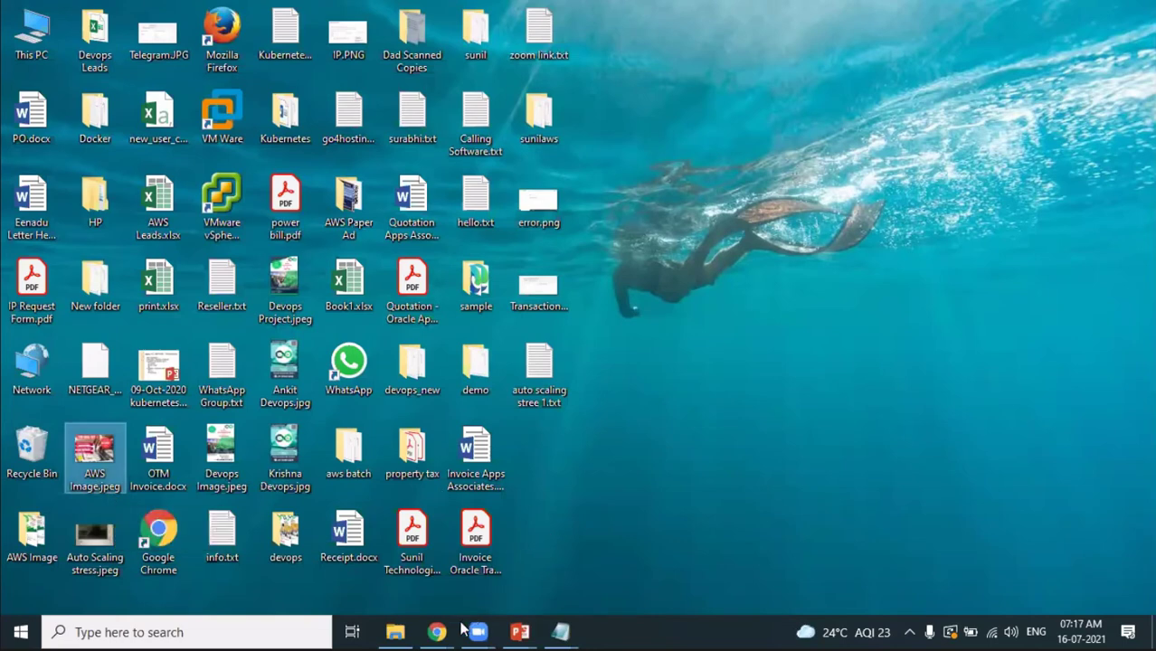
{"action": "mouse_move", "coordinate": [437, 633]}
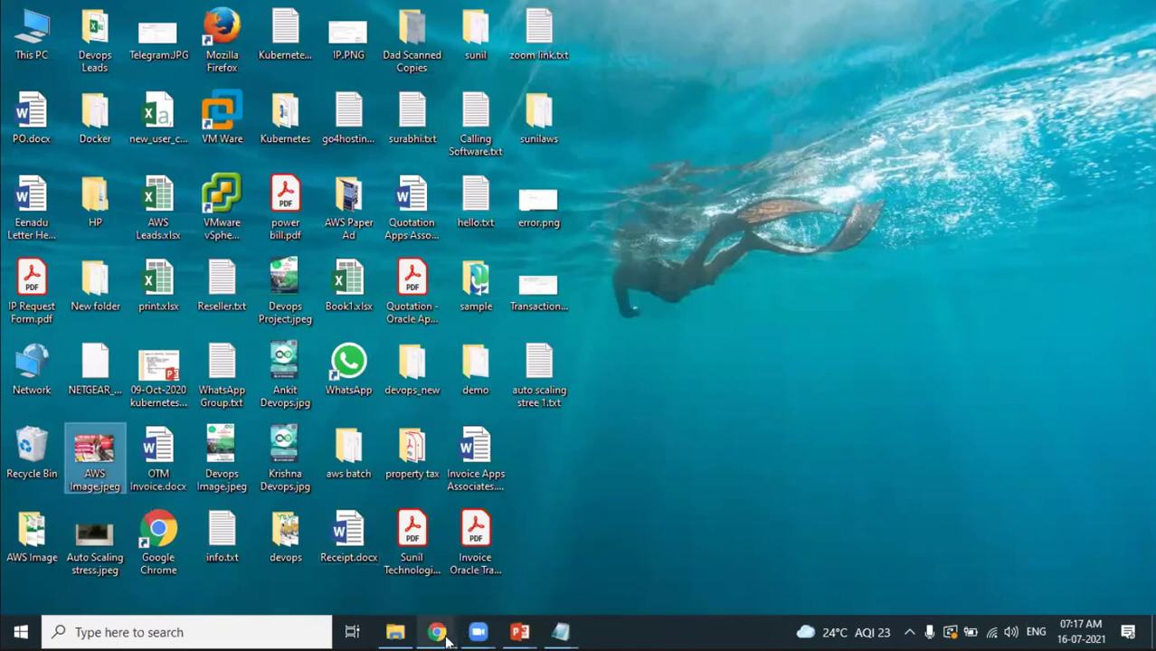
{"action": "left_click", "coordinate": [517, 609]}
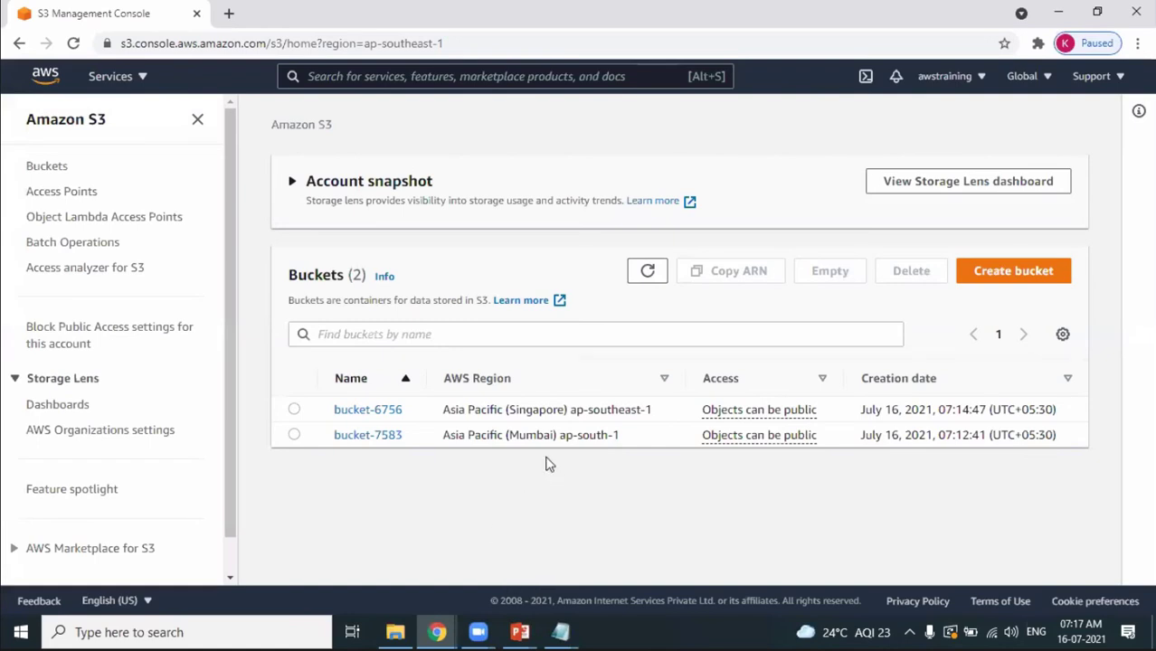
{"action": "left_click", "coordinate": [377, 436]}
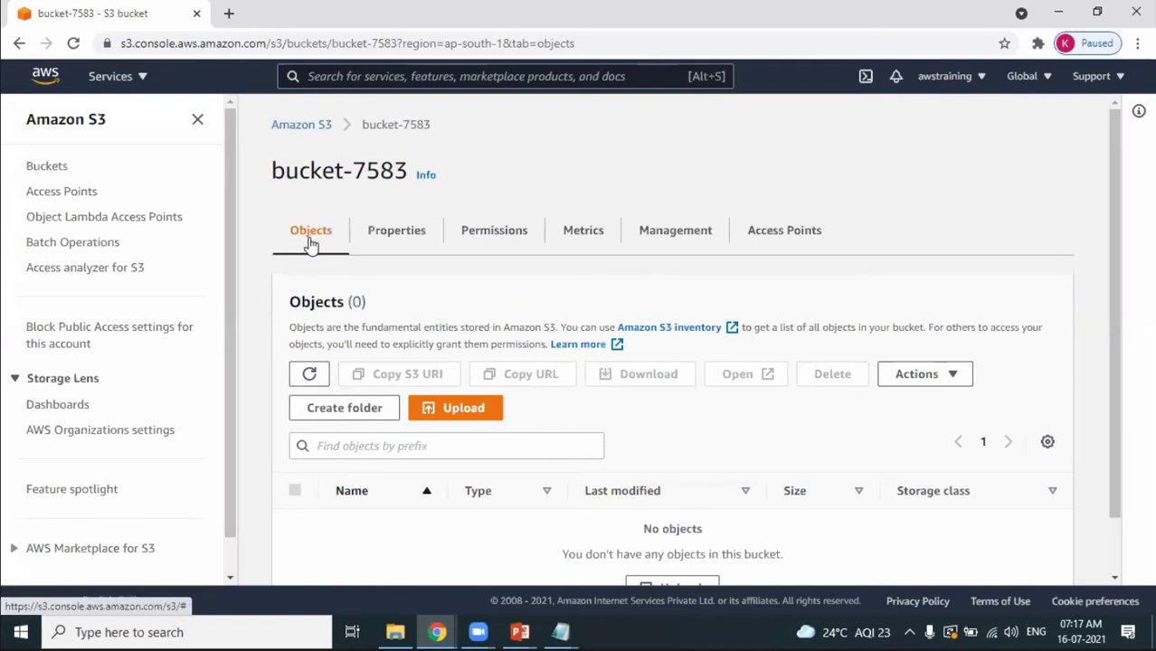
Check bucket-7583's Objects list, which reads 'No objects'.
{"action": "left_click_drag", "start_coordinate": [302, 305], "coordinate": [348, 325]}
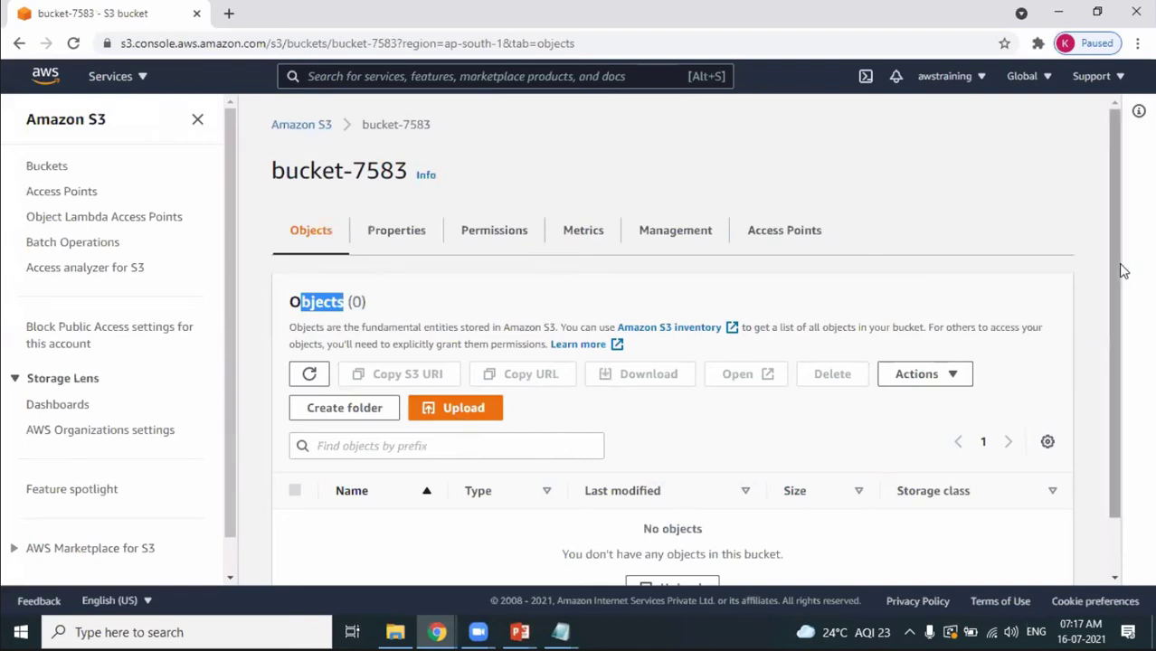
{"action": "scroll", "coordinate": [1125, 305], "scroll_direction": "down", "scroll_amount": 1}
{"action": "scroll", "coordinate": [1125, 305], "scroll_direction": "down", "scroll_amount": 1}
{"action": "left_click_drag", "start_coordinate": [633, 474], "coordinate": [728, 473]}
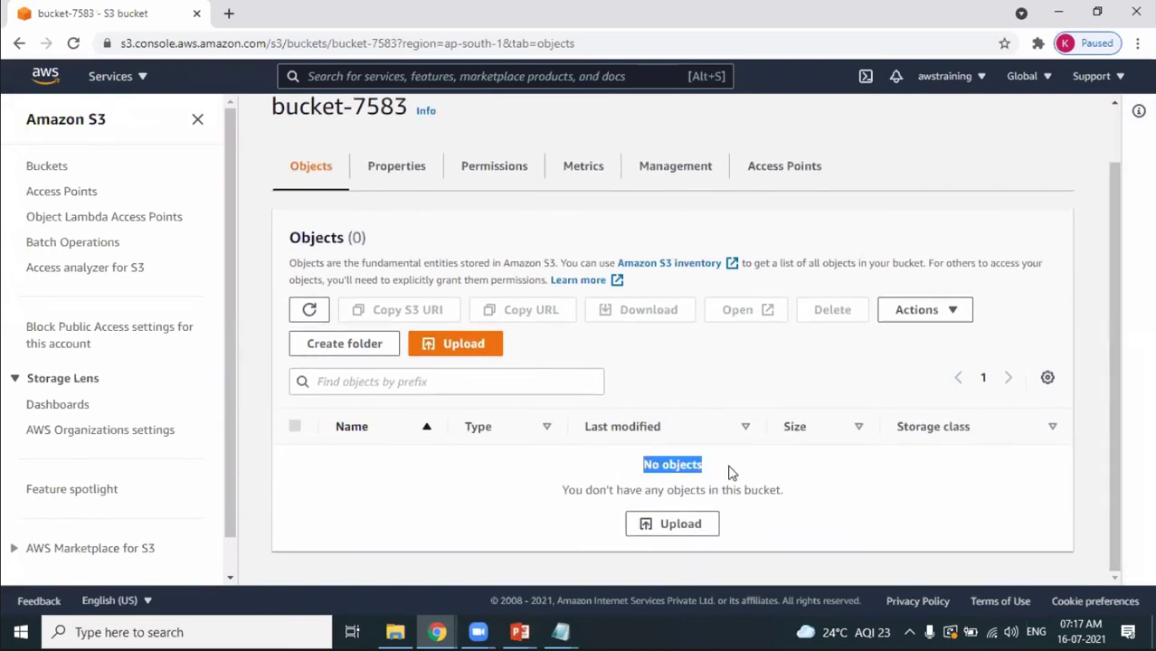
Add AWS Image.jpeg from the Desktop to the upload queue for bucket-7583.
{"action": "left_click", "coordinate": [464, 358]}
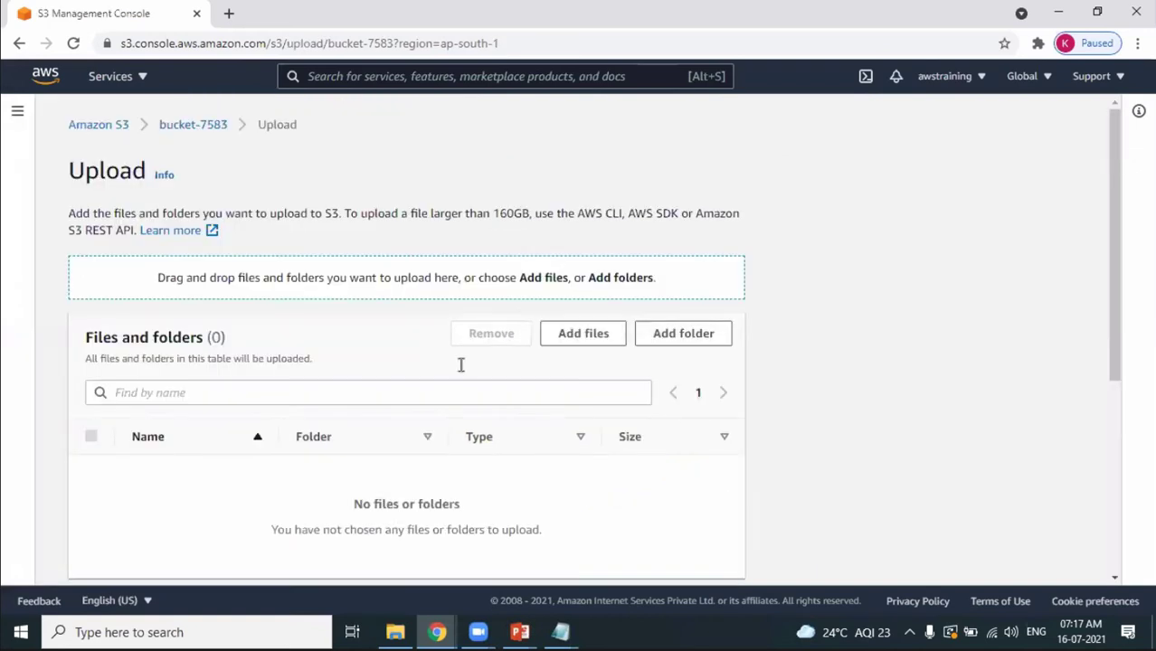
{"action": "left_click", "coordinate": [597, 339]}
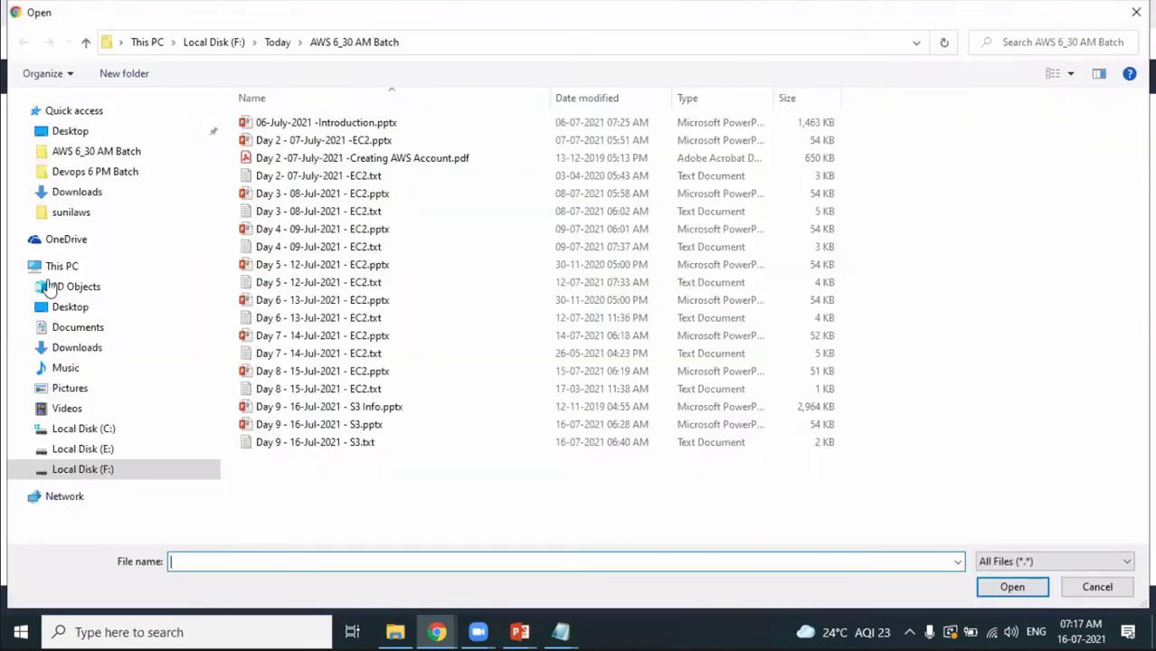
{"action": "left_click", "coordinate": [72, 131]}
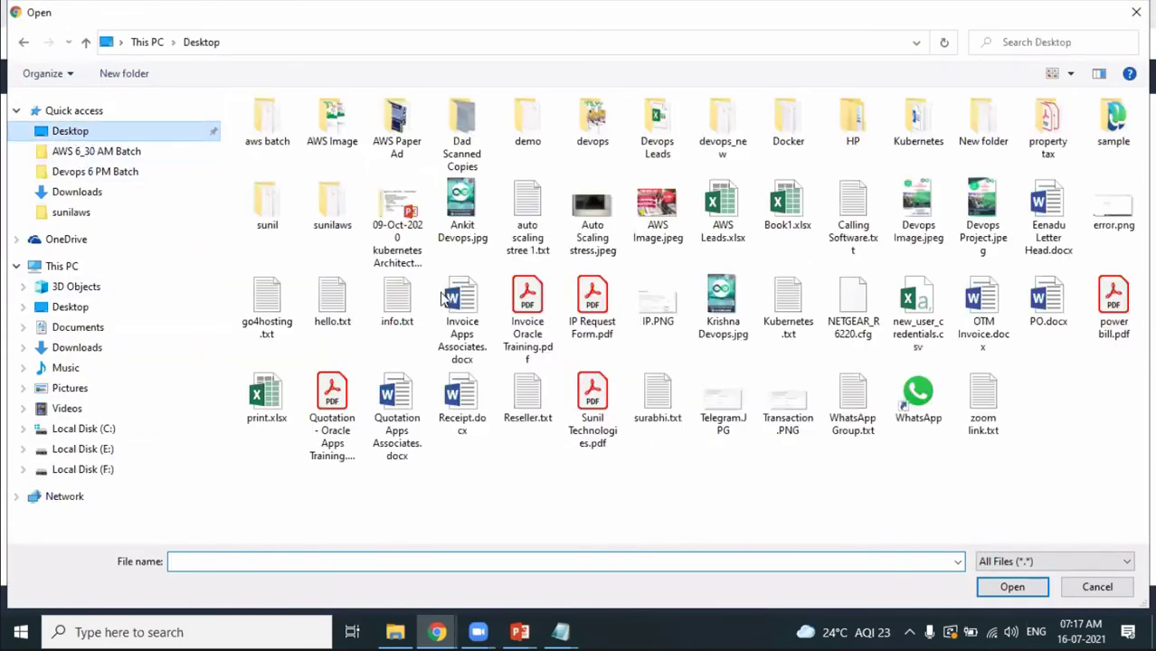
{"action": "left_click", "coordinate": [658, 226]}
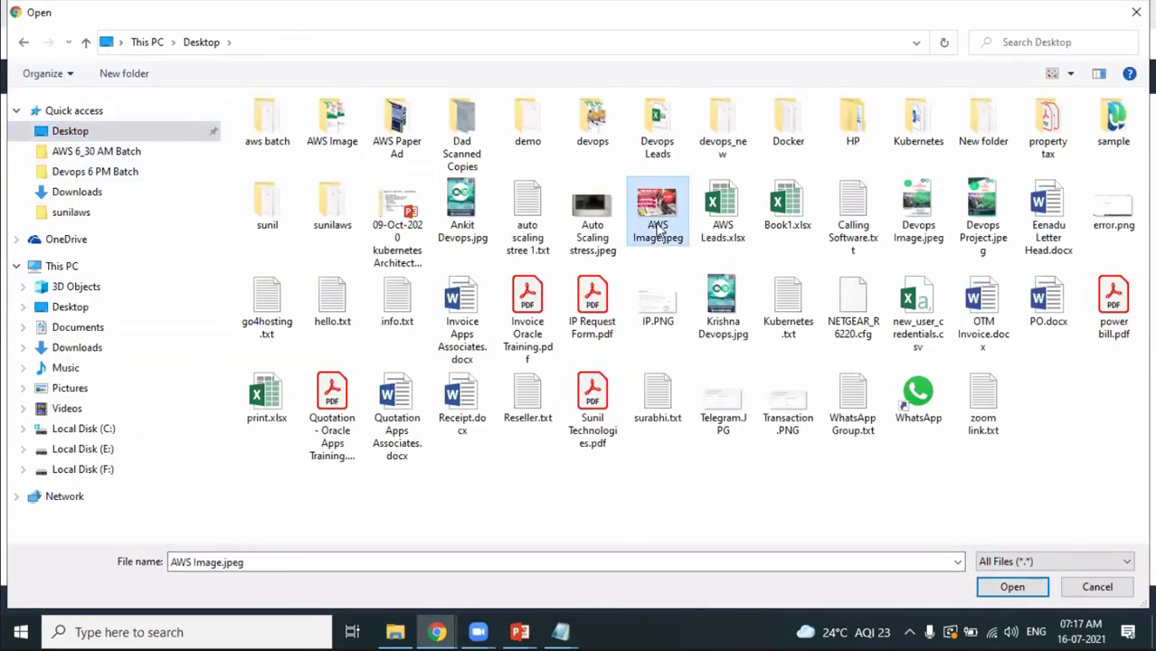
{"action": "left_click", "coordinate": [986, 592]}
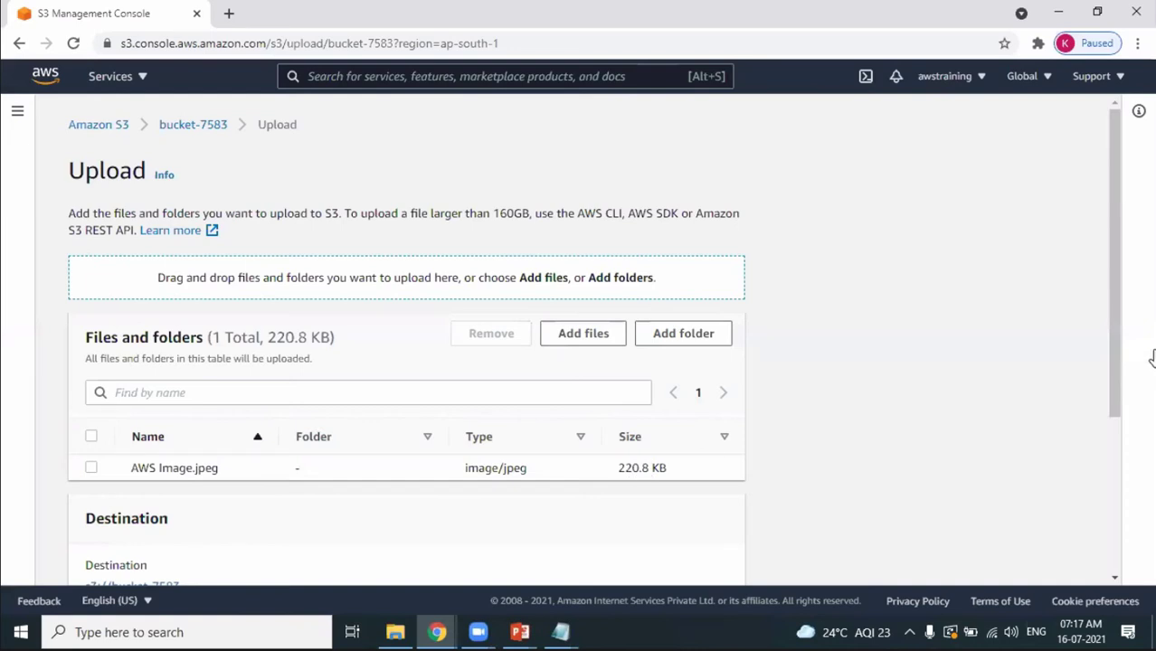
{"action": "left_click_drag", "start_coordinate": [1117, 340], "coordinate": [1152, 517]}
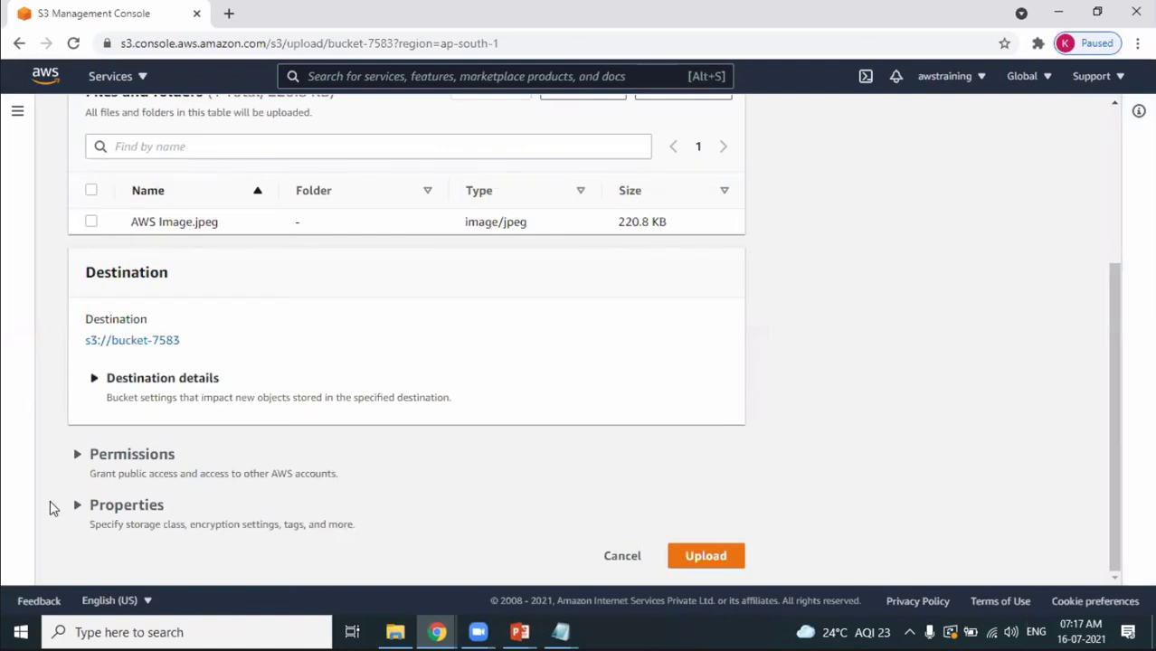
Upload the file with the 'Grant public-read access' ACL, acknowledging the public-access risk.
{"action": "left_click", "coordinate": [78, 455]}
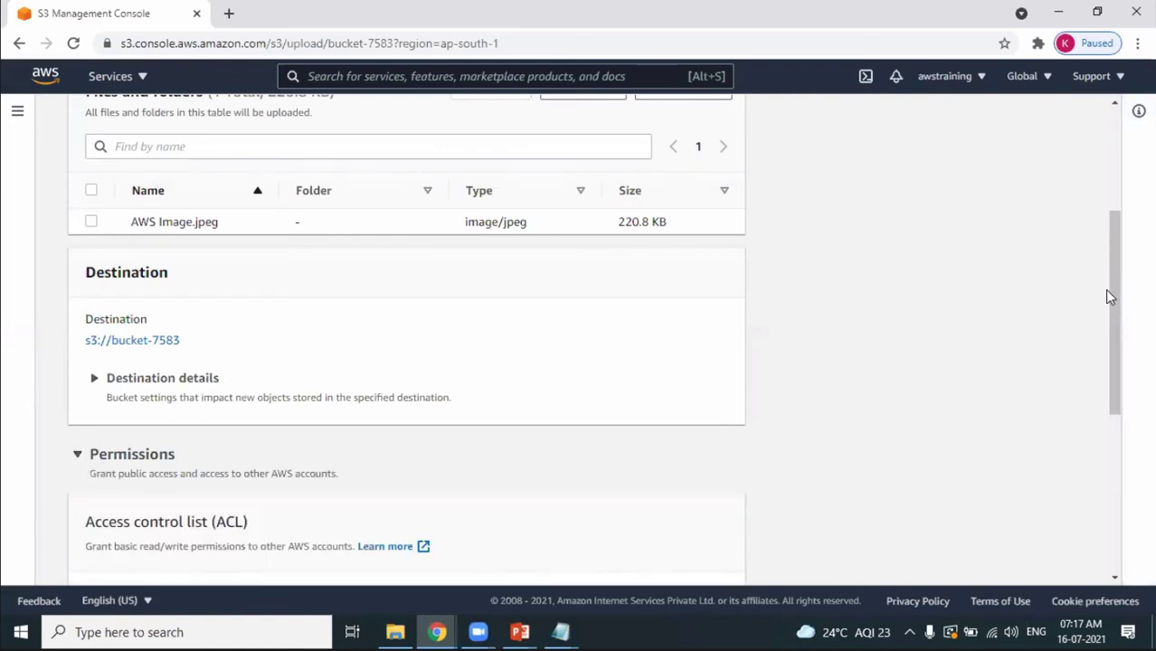
{"action": "left_click_drag", "start_coordinate": [1111, 296], "coordinate": [1153, 470]}
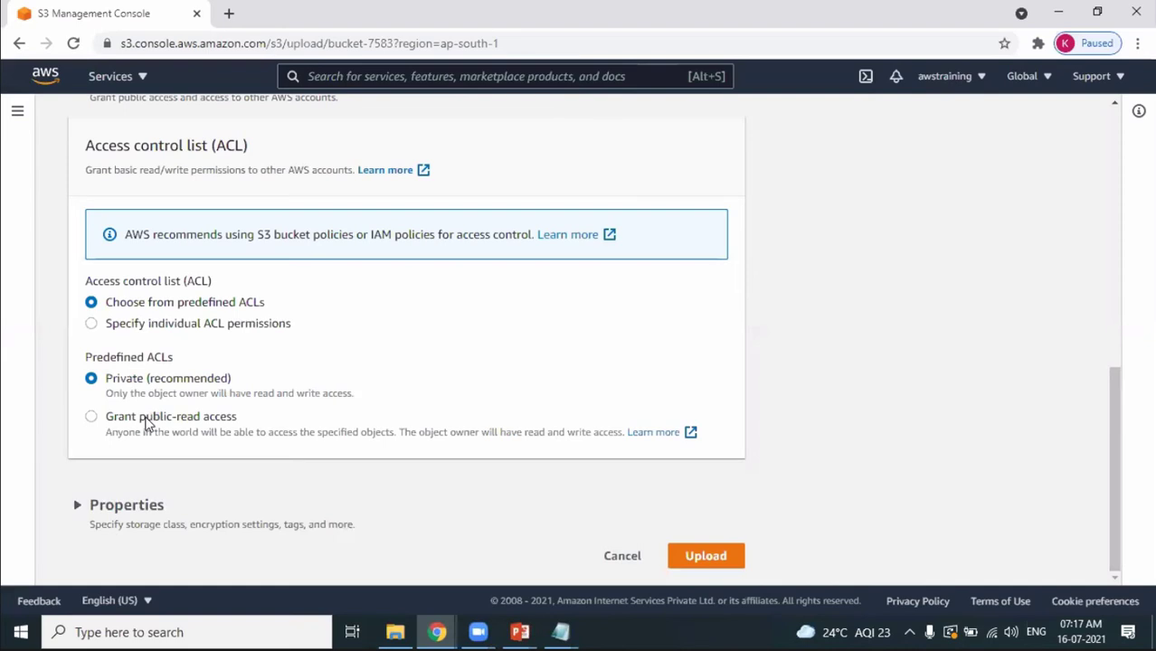
{"action": "left_click", "coordinate": [91, 418]}
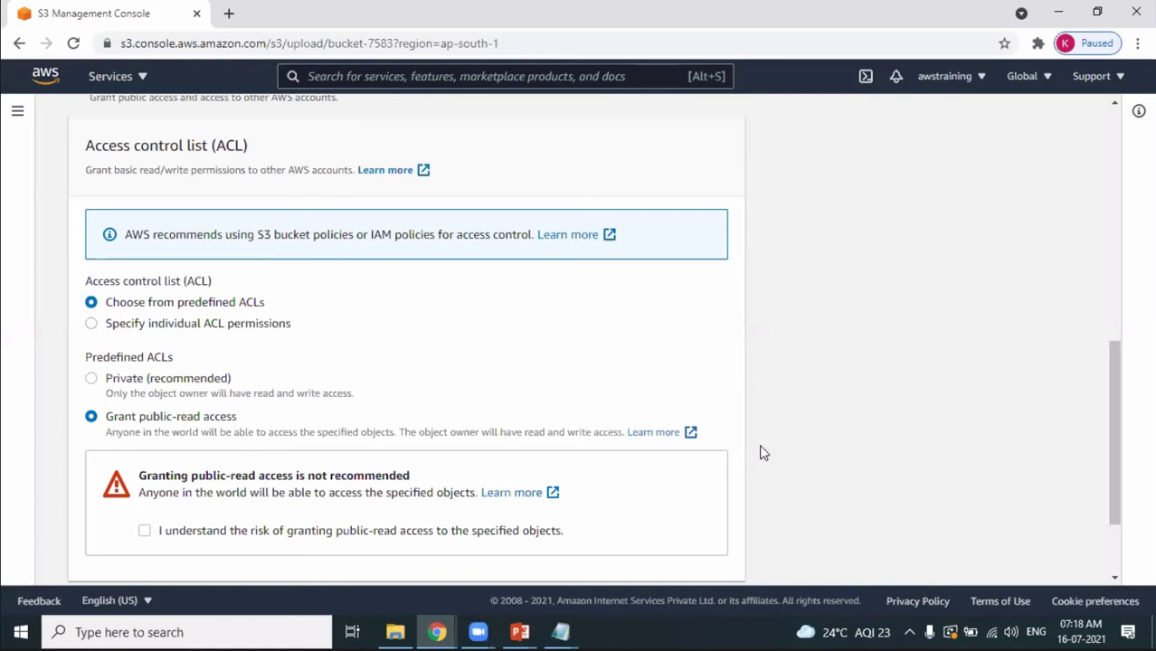
{"action": "left_click", "coordinate": [145, 532]}
{"action": "left_click_drag", "start_coordinate": [1113, 439], "coordinate": [1153, 560]}
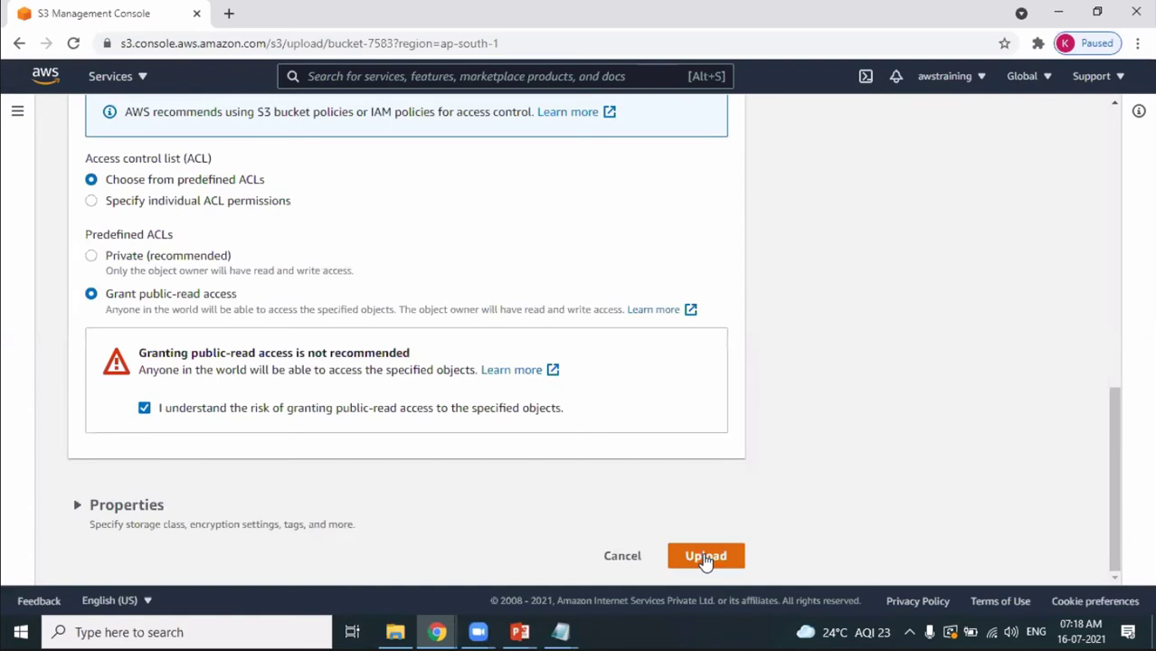
{"action": "left_click", "coordinate": [705, 558]}
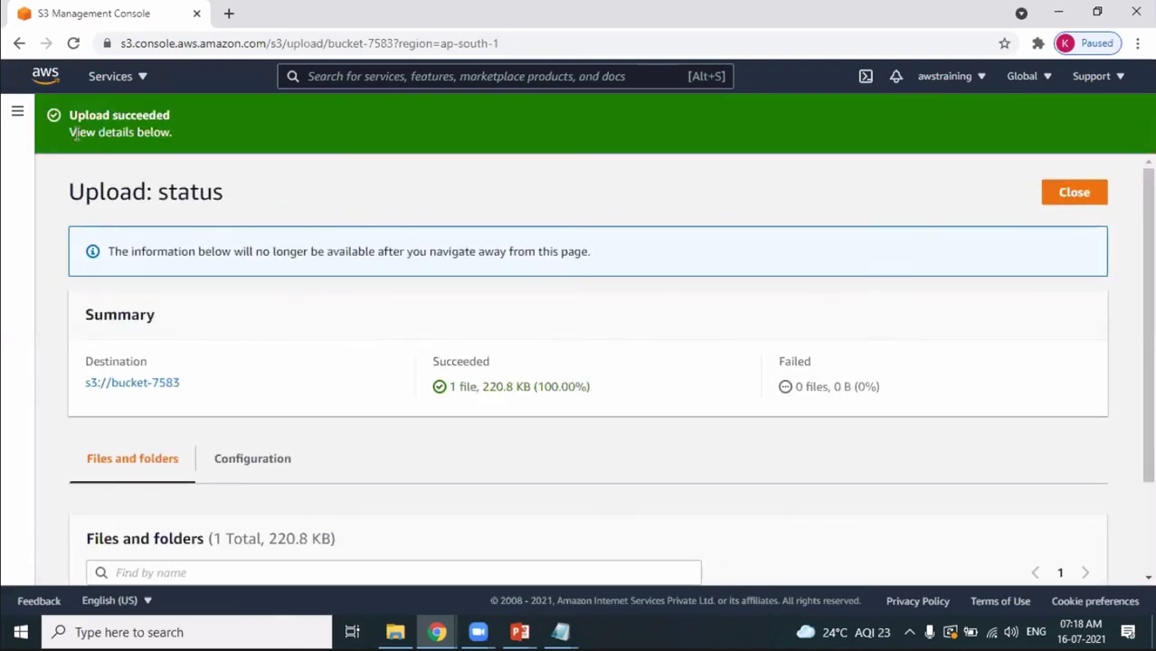
Close the upload status and return to bucket-7583, which now lists AWS Image.jpeg (220.8 KB).
{"action": "left_click_drag", "start_coordinate": [73, 122], "coordinate": [130, 132]}
{"action": "left_click", "coordinate": [1025, 319]}
{"action": "left_click", "coordinate": [1082, 209]}
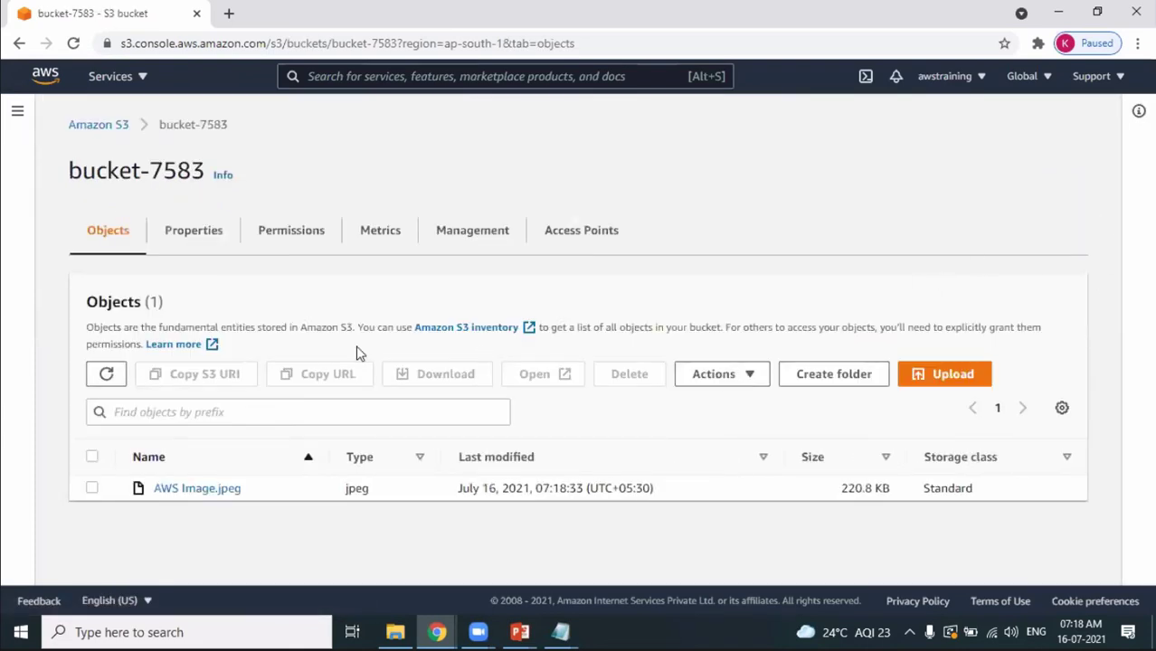
{"action": "left_click_drag", "start_coordinate": [69, 172], "coordinate": [191, 174]}
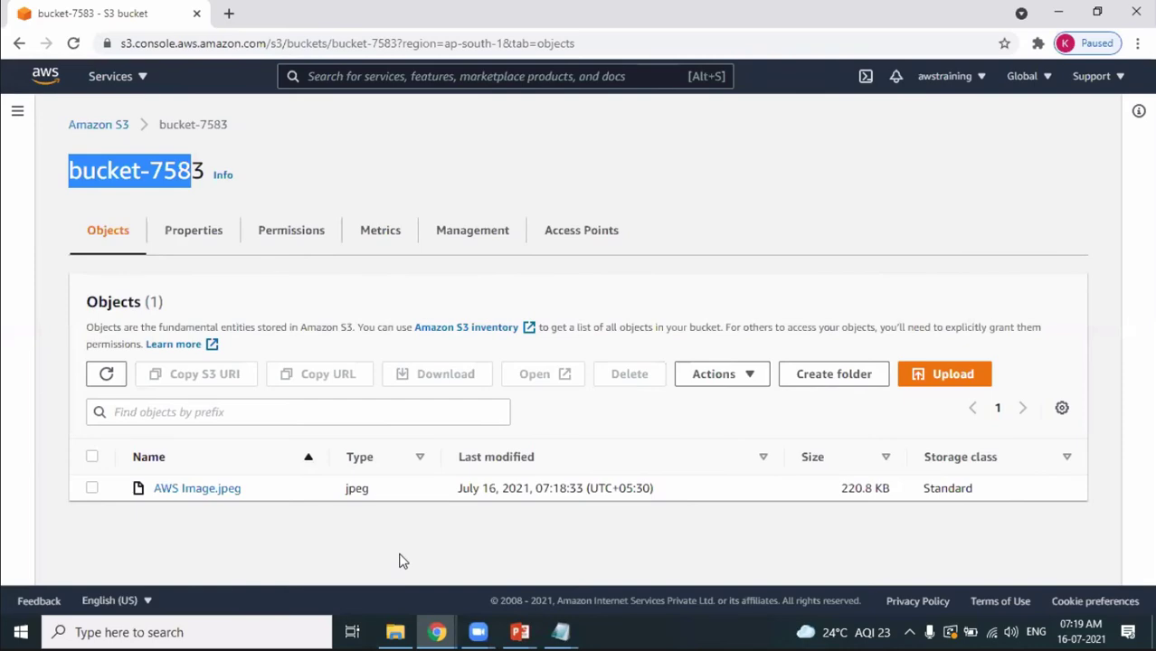
{"action": "key", "text": "alt+Tab"}
{"action": "key", "text": "alt+Tab"}
{"action": "key", "text": "alt+Tab"}
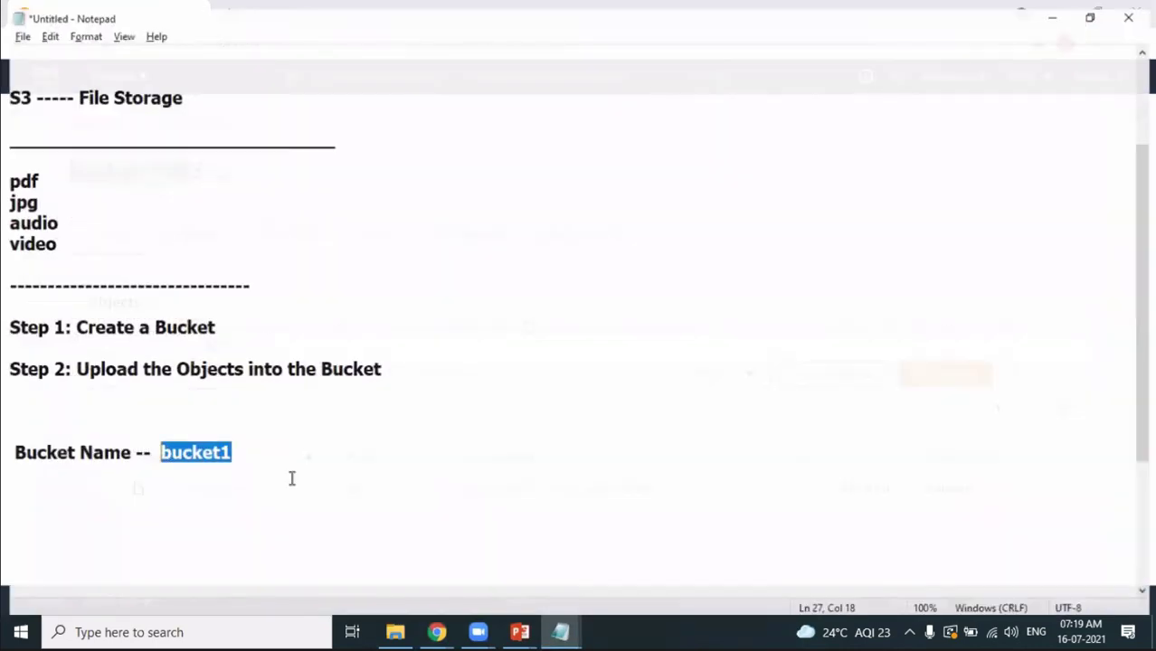
{"action": "left_click", "coordinate": [273, 454]}
{"action": "key", "text": "Return"}
{"action": "key", "text": "Return"}
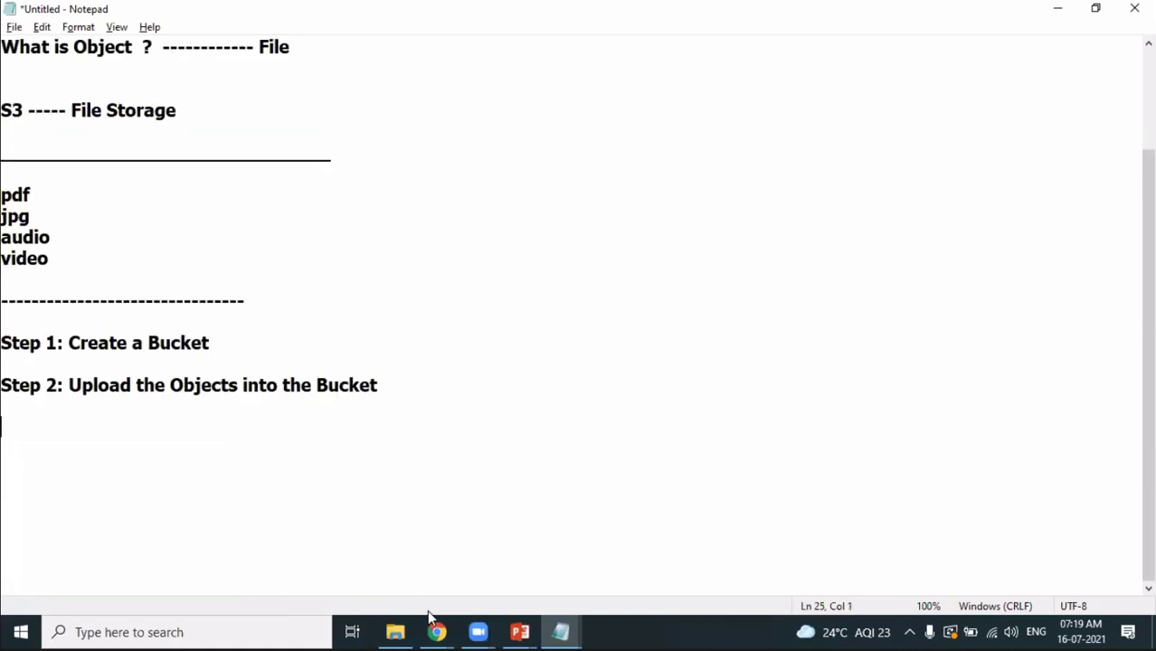
{"action": "left_click", "coordinate": [434, 626]}
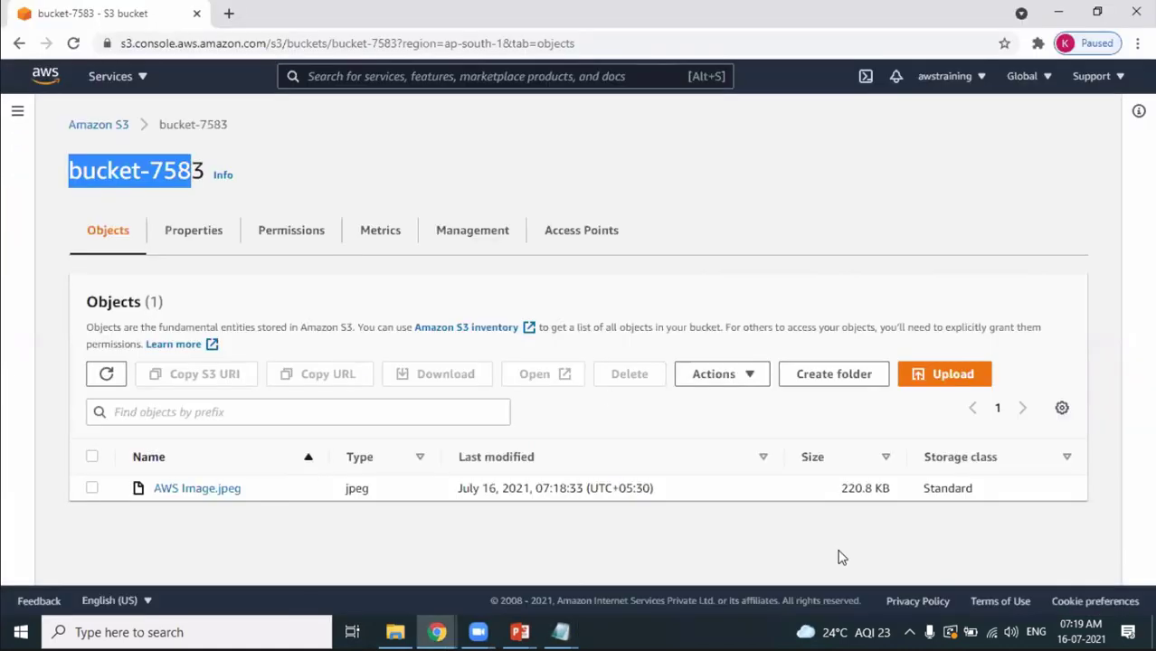
{"action": "left_click", "coordinate": [89, 126]}
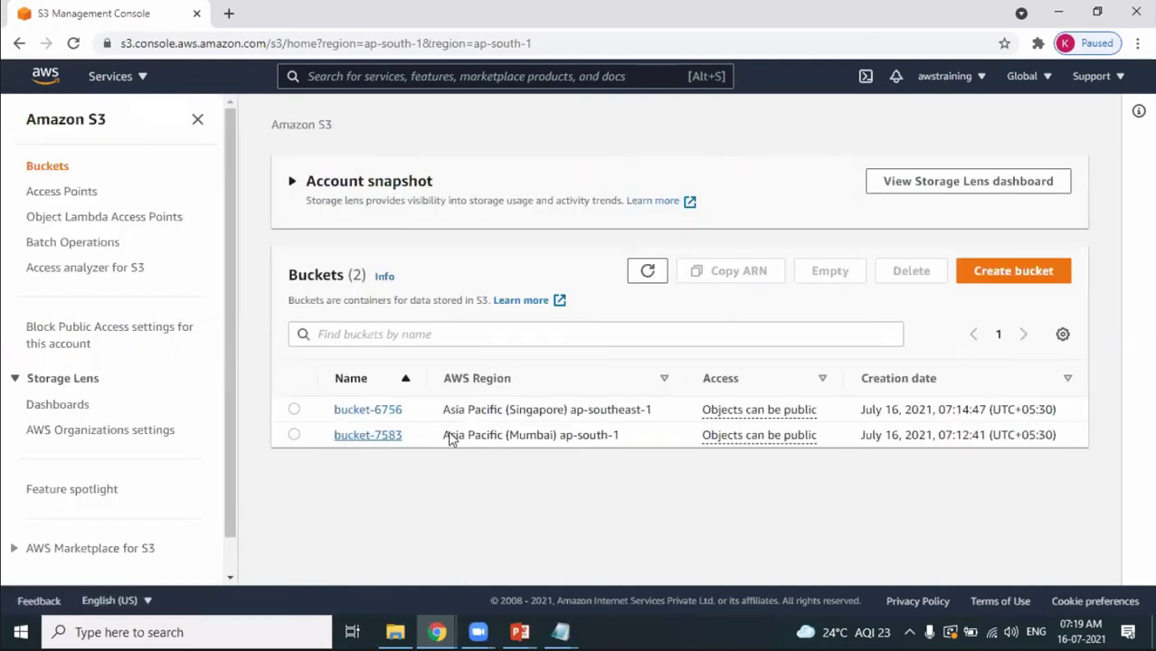
{"action": "left_click", "coordinate": [384, 436]}
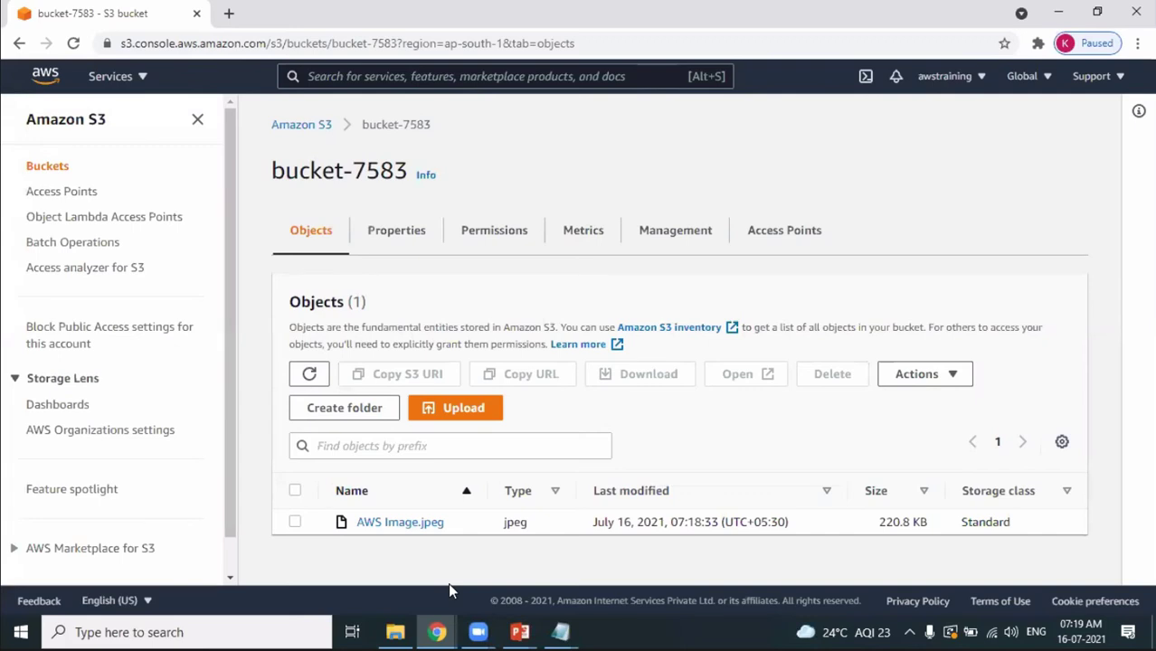
{"action": "key", "text": "alt+Tab"}
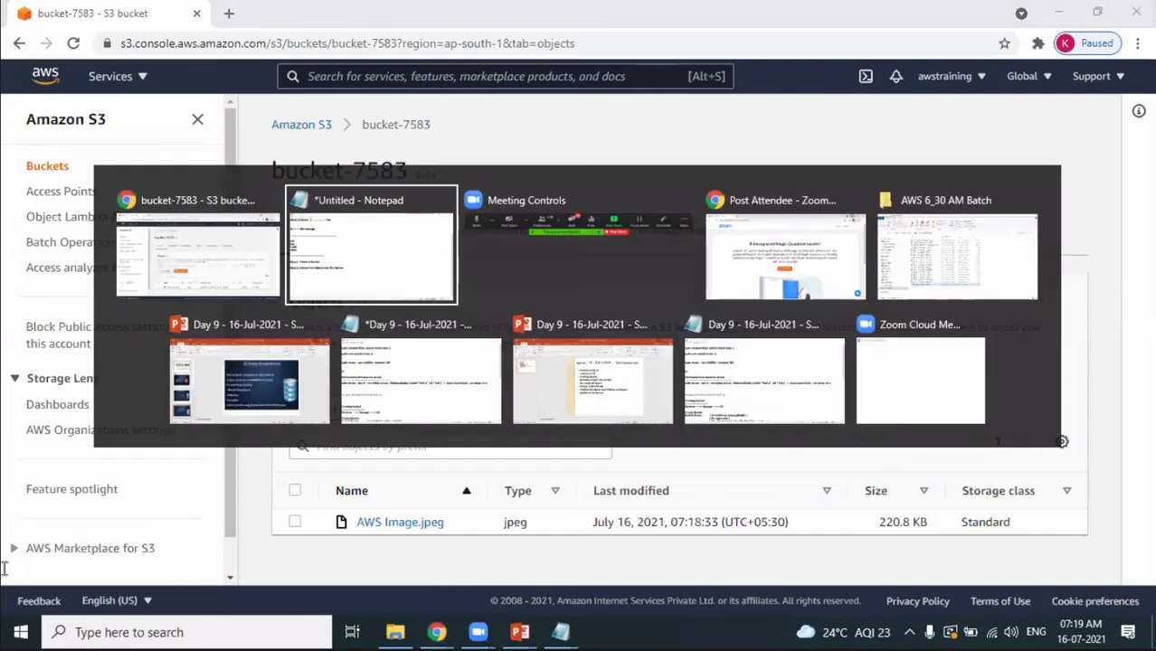
Add an 'Object URL' heading to the Notepad notes, then open AWS Image.jpeg's object overview in S3.
{"action": "type", "text": "Obj"}
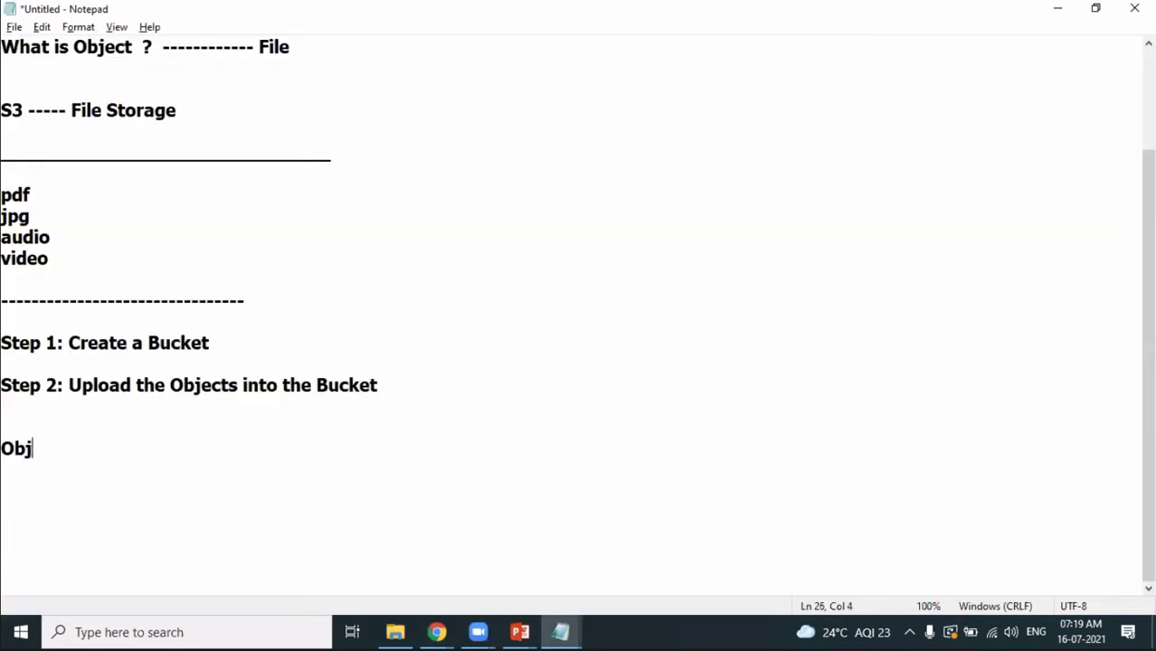
{"action": "type", "text": "ect URL"}
{"action": "key", "text": "Return"}
{"action": "key", "text": "Return"}
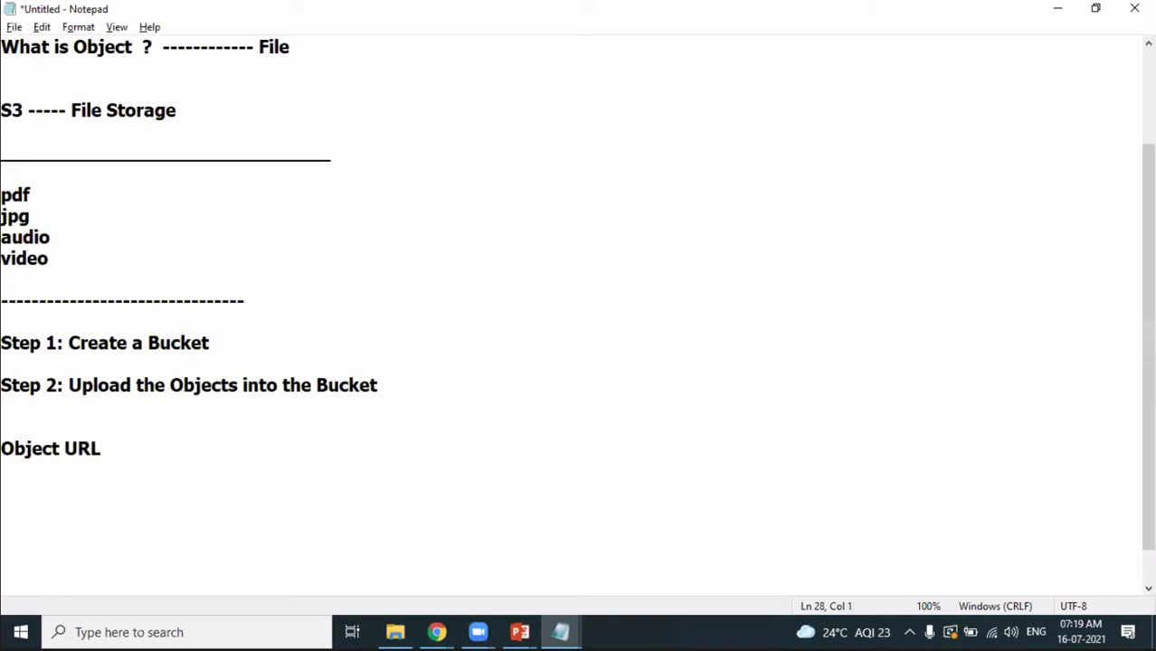
{"action": "key", "text": "alt+Tab"}
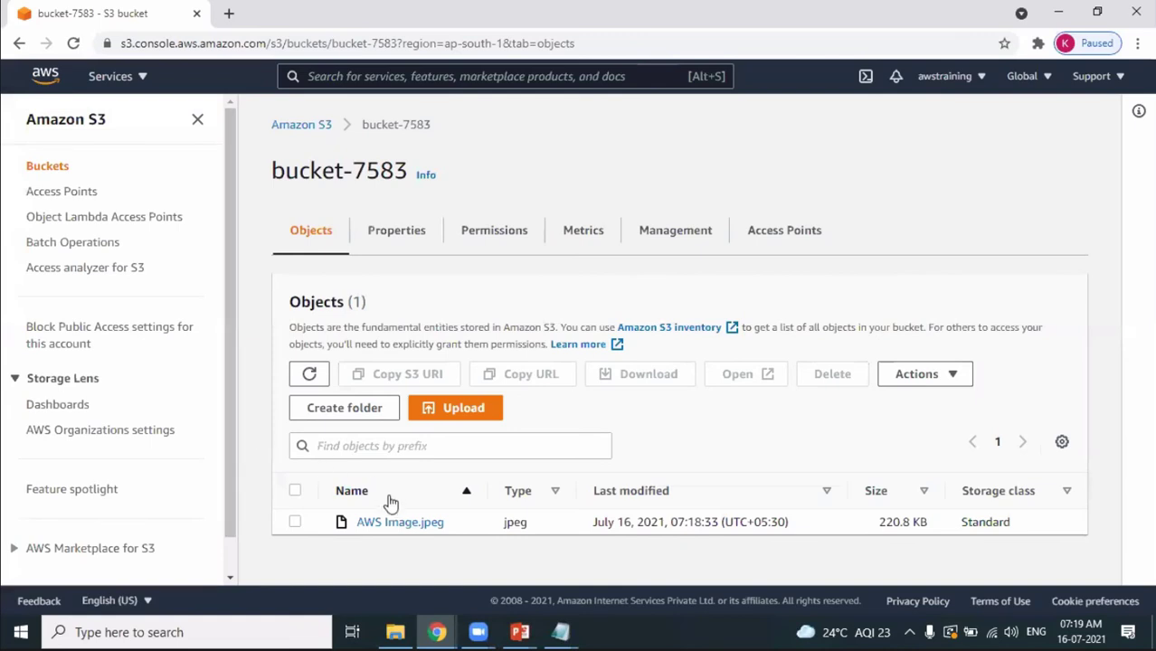
{"action": "left_click", "coordinate": [391, 524]}
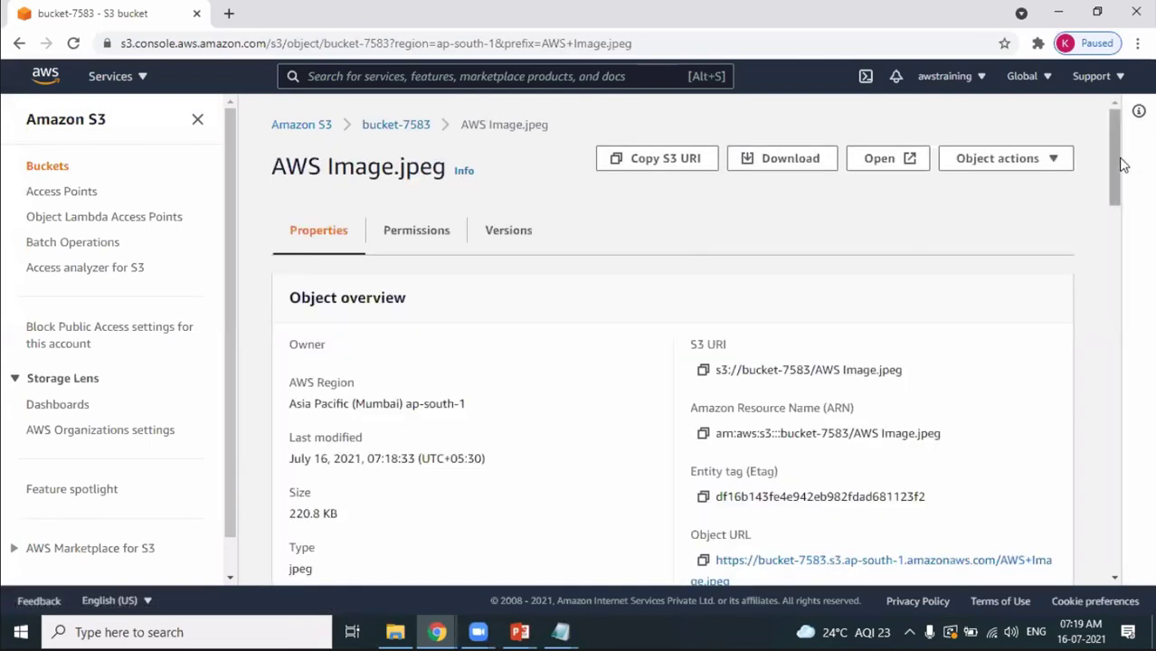
Copy AWS Image.jpeg's Object URL and paste it into a new Chrome tab's address bar.
{"action": "left_click_drag", "start_coordinate": [1124, 170], "coordinate": [1105, 190]}
{"action": "left_click_drag", "start_coordinate": [704, 398], "coordinate": [726, 398]}
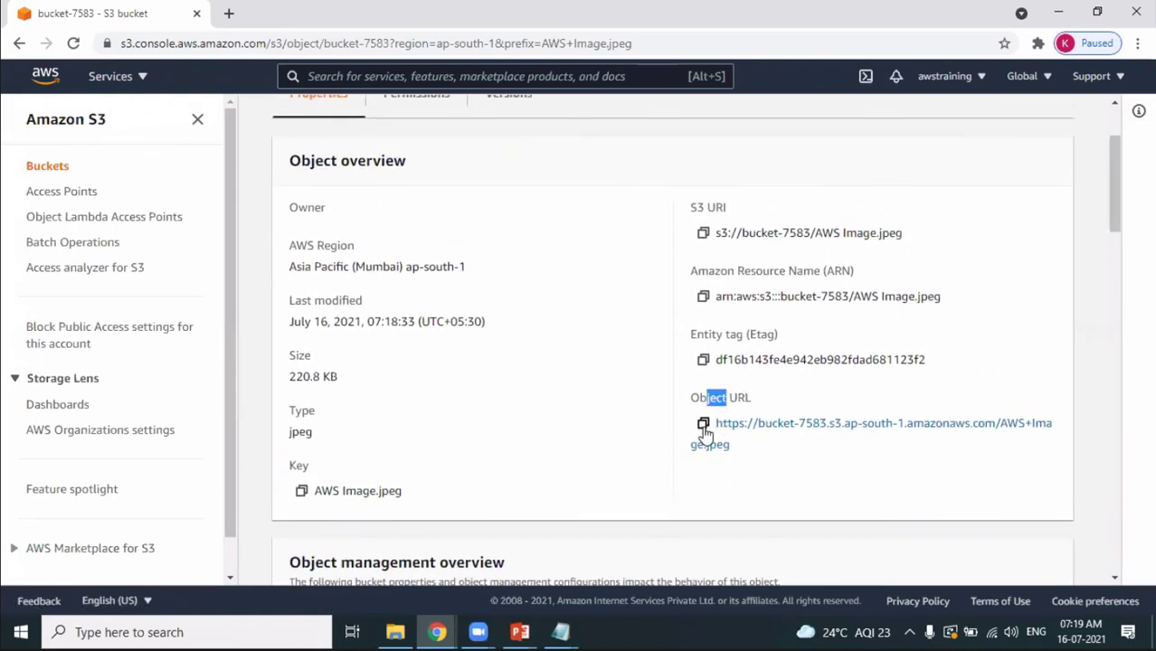
{"action": "left_click", "coordinate": [704, 425]}
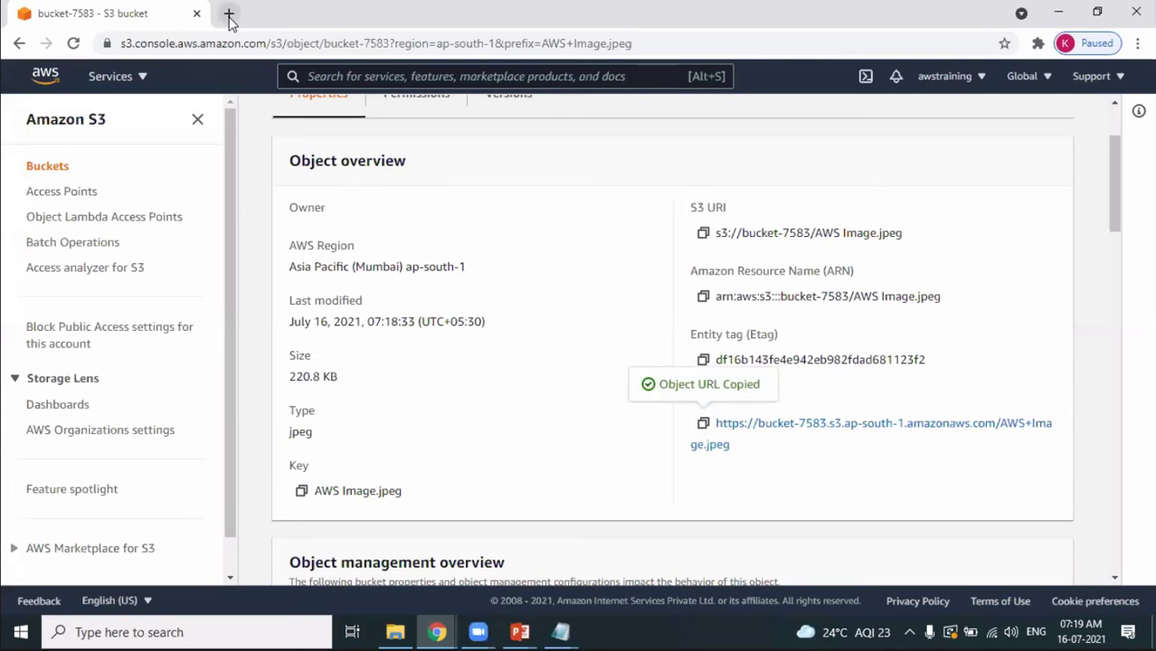
{"action": "left_click", "coordinate": [228, 12]}
{"action": "key", "text": "ctrl+v"}
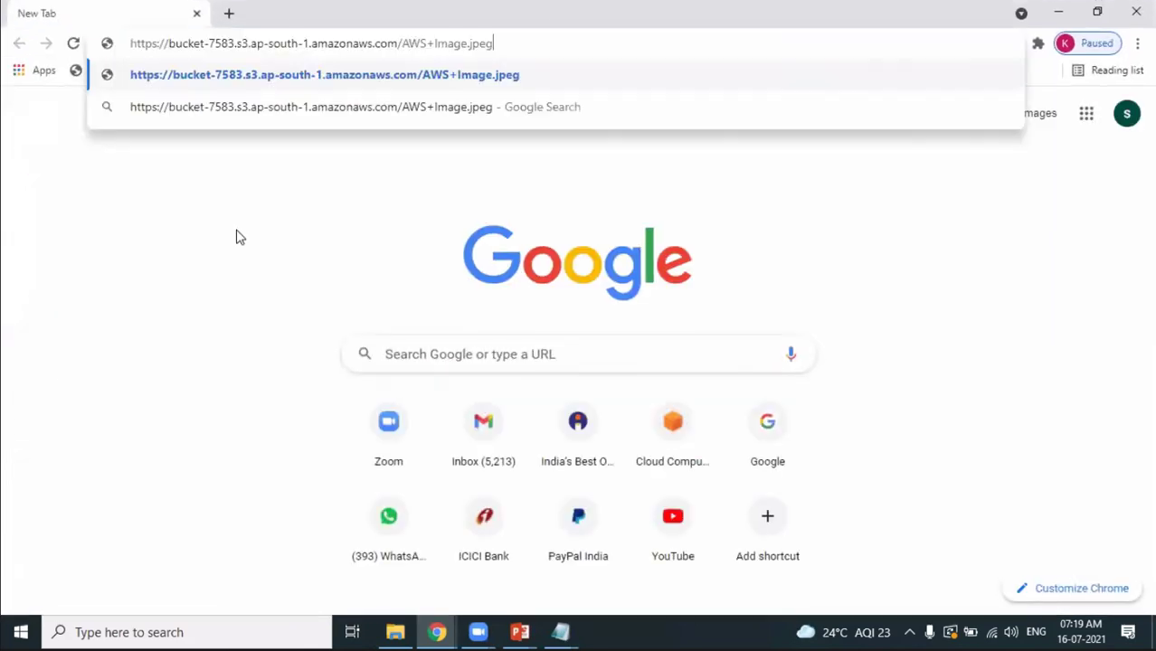
Load the pasted object URL to view the image, then close that tab.
{"action": "key", "text": "Return"}
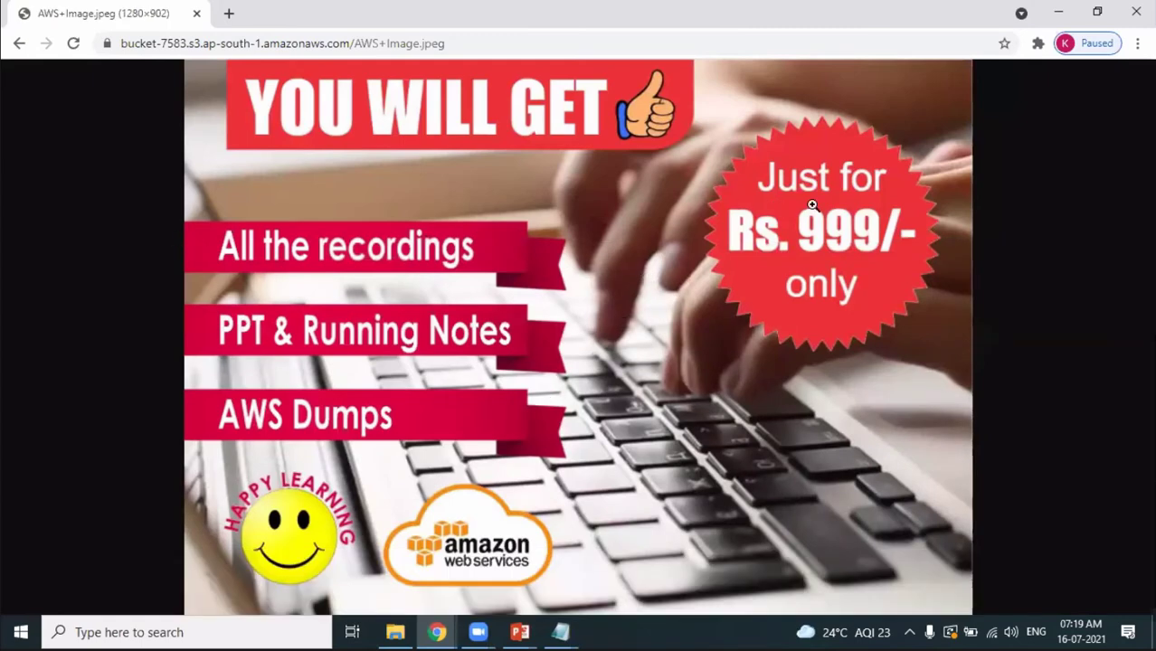
{"action": "left_click", "coordinate": [1136, 12]}
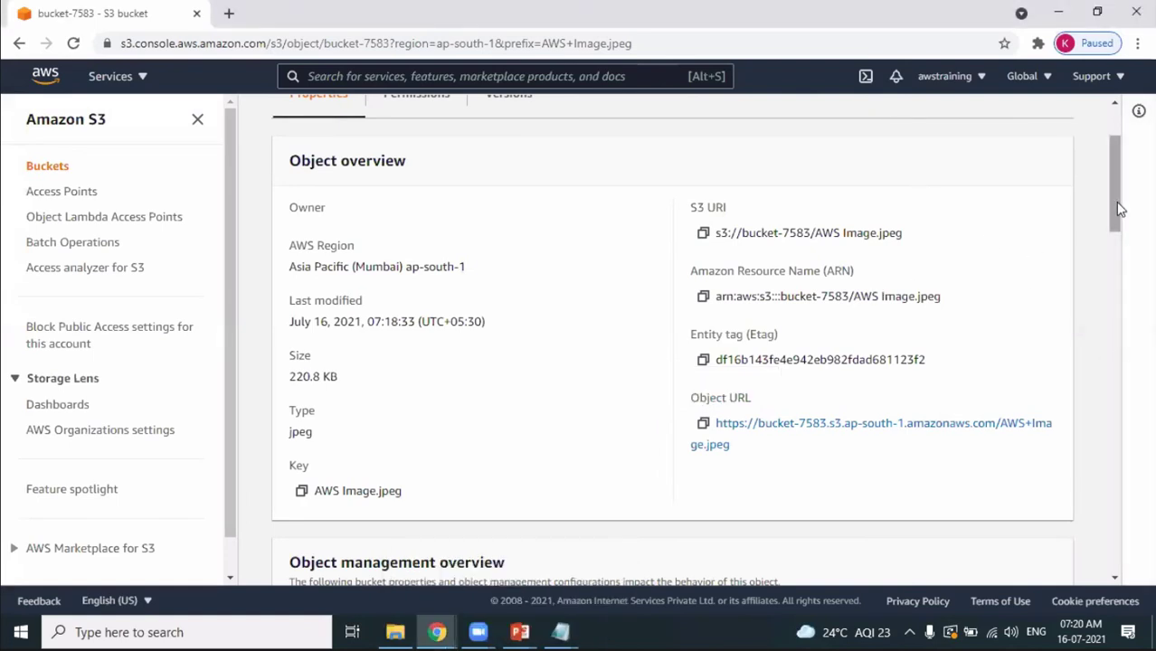
{"action": "left_click_drag", "start_coordinate": [1115, 202], "coordinate": [1092, 156]}
{"action": "key", "text": "alt+Tab"}
{"action": "key", "text": "Tab"}
{"action": "key", "text": "Tab"}
{"action": "key", "text": "Tab"}
{"action": "key", "text": "Tab"}
{"action": "key", "text": "Tab"}
{"action": "key", "text": "Tab"}
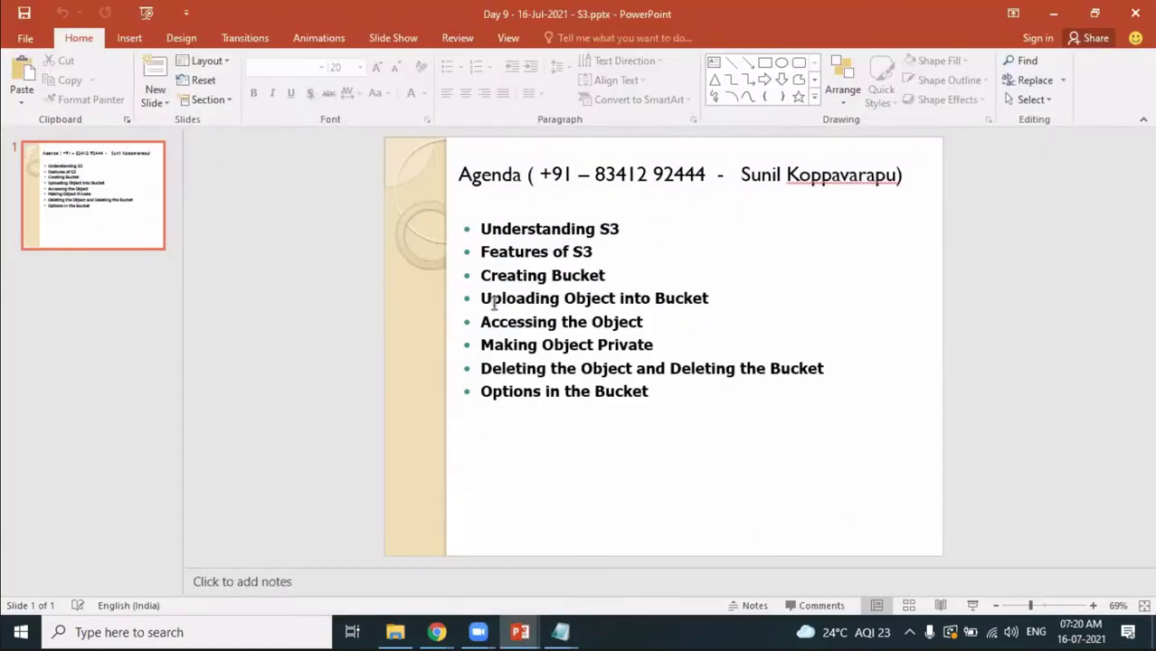
{"action": "left_click_drag", "start_coordinate": [482, 275], "coordinate": [589, 284]}
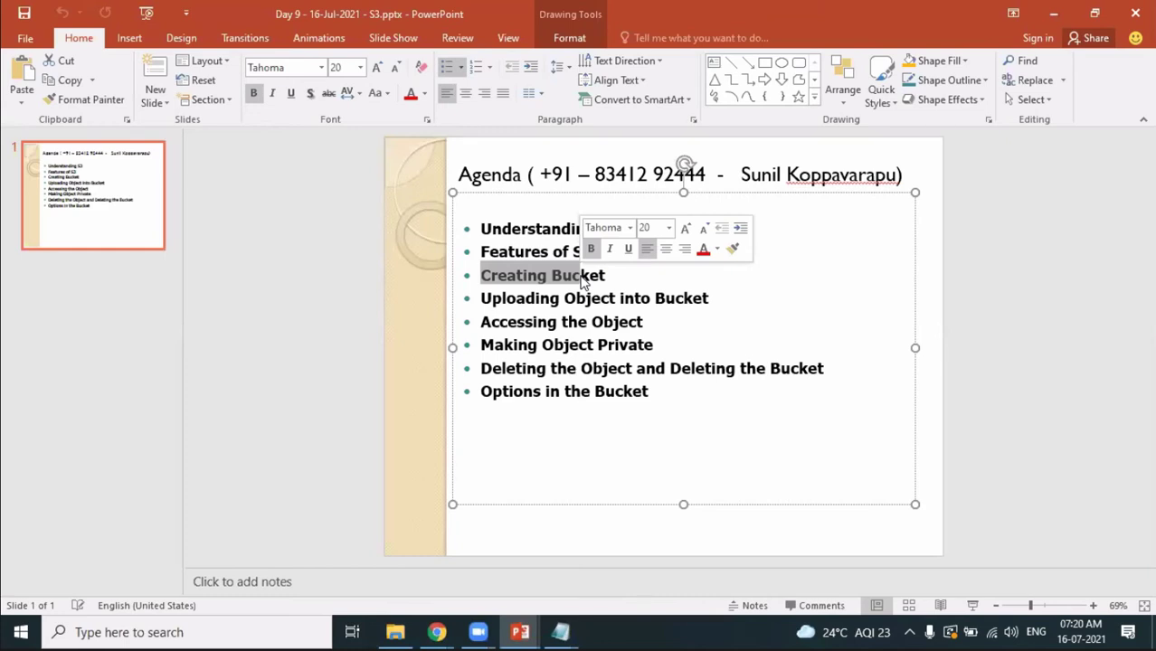
{"action": "left_click_drag", "start_coordinate": [482, 298], "coordinate": [675, 289]}
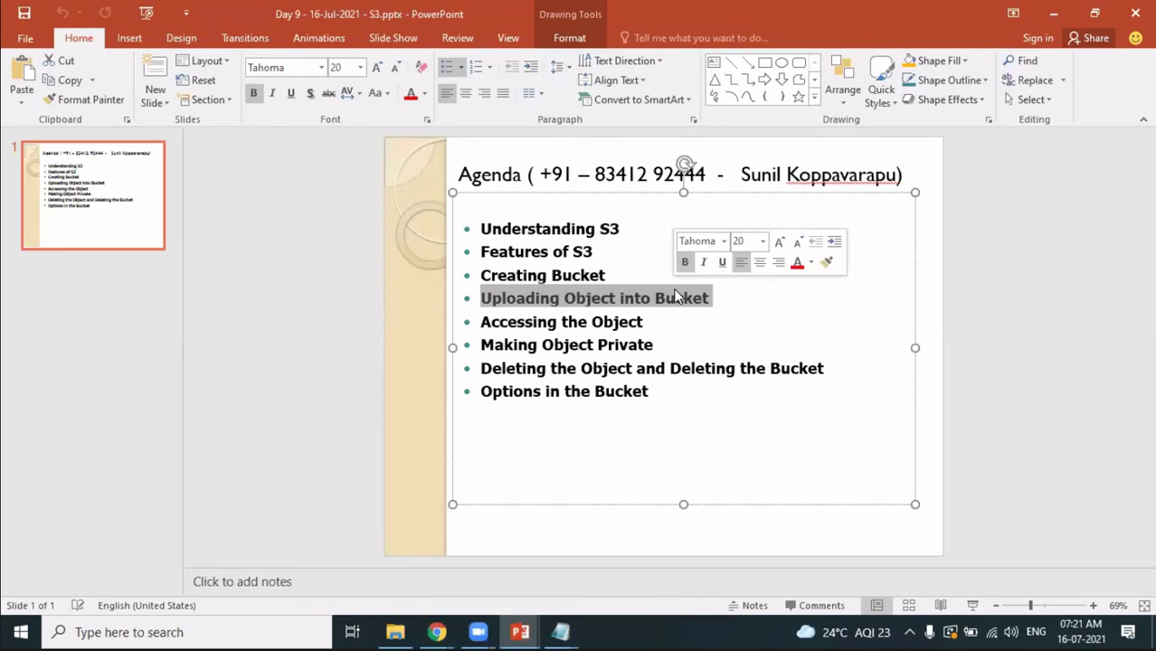
{"action": "left_click_drag", "start_coordinate": [481, 322], "coordinate": [646, 319]}
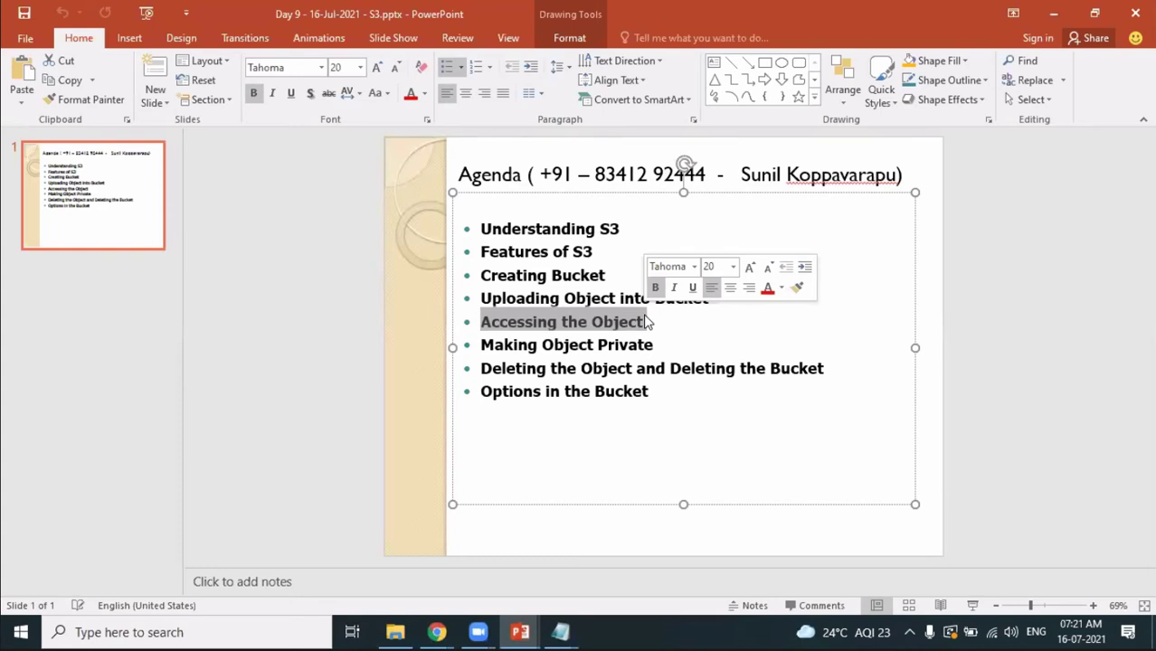
{"action": "key", "text": "alt+Tab"}
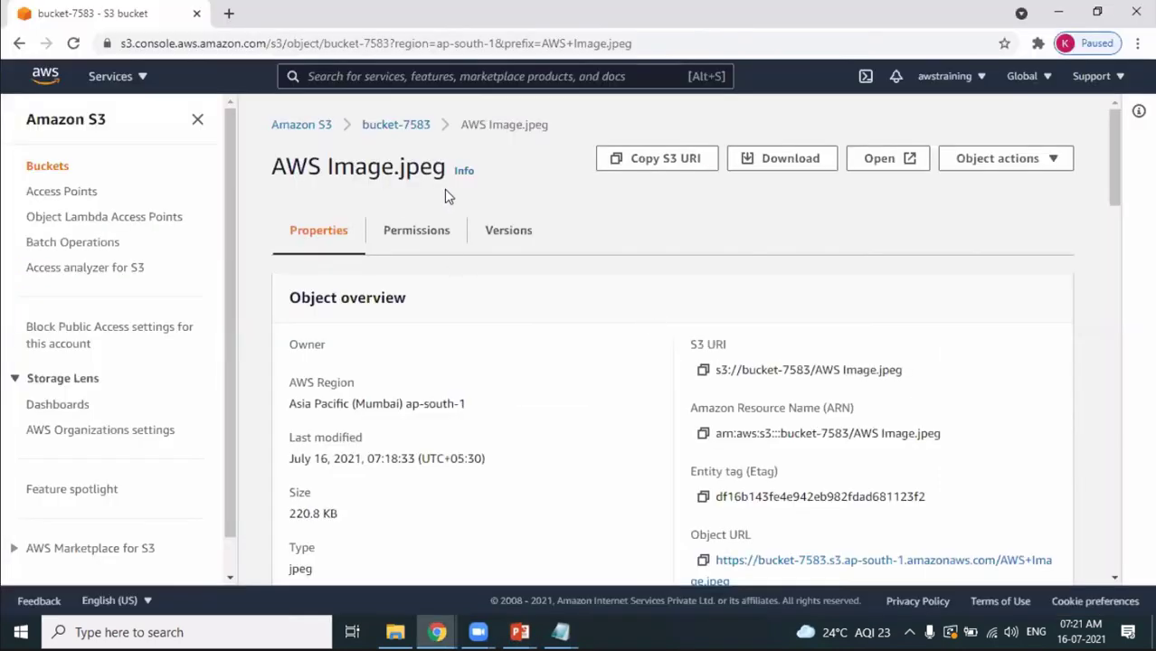
Return to AWS Image.jpeg's Permissions and begin editing its access control list.
{"action": "left_click", "coordinate": [398, 133]}
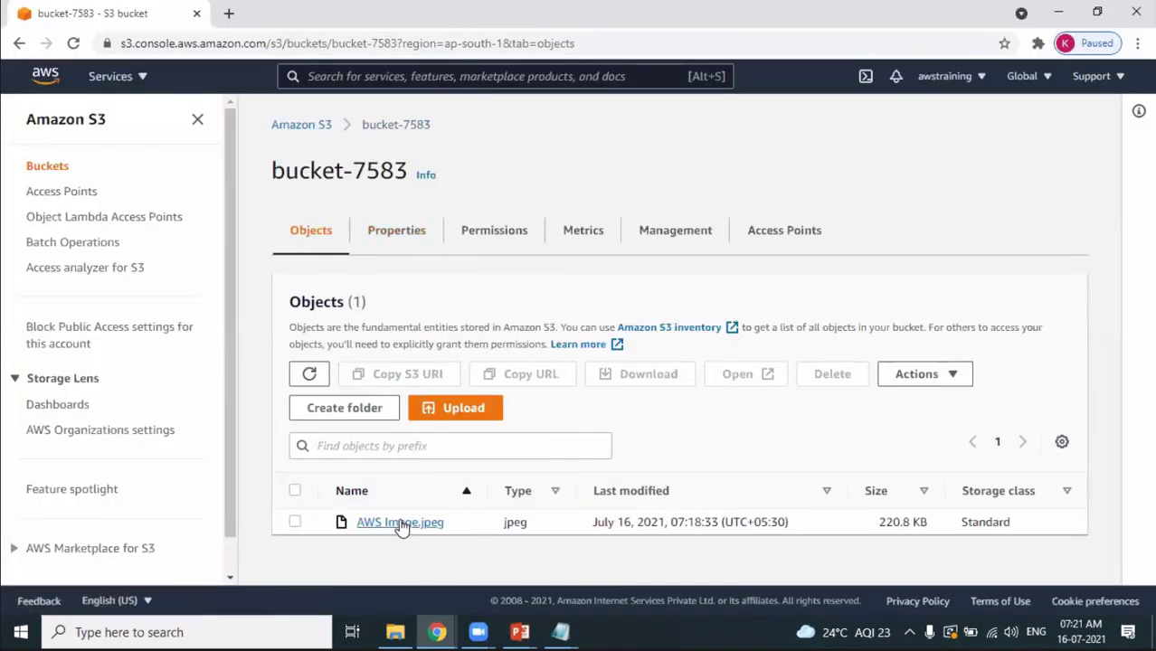
{"action": "left_click", "coordinate": [400, 523]}
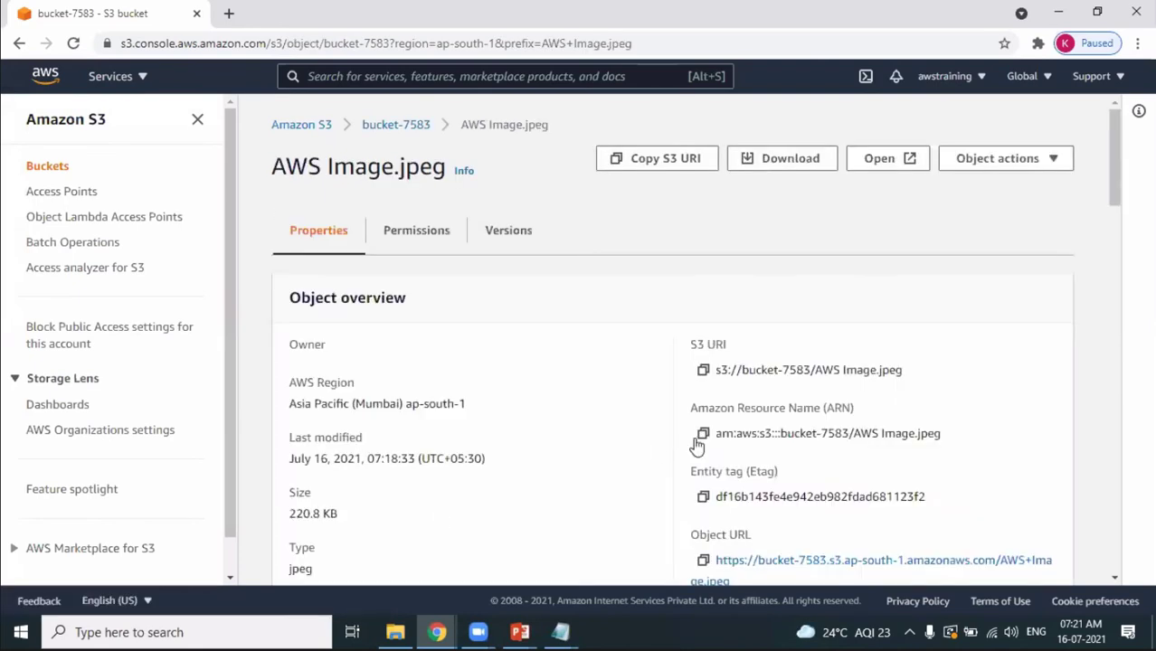
{"action": "left_click", "coordinate": [420, 235]}
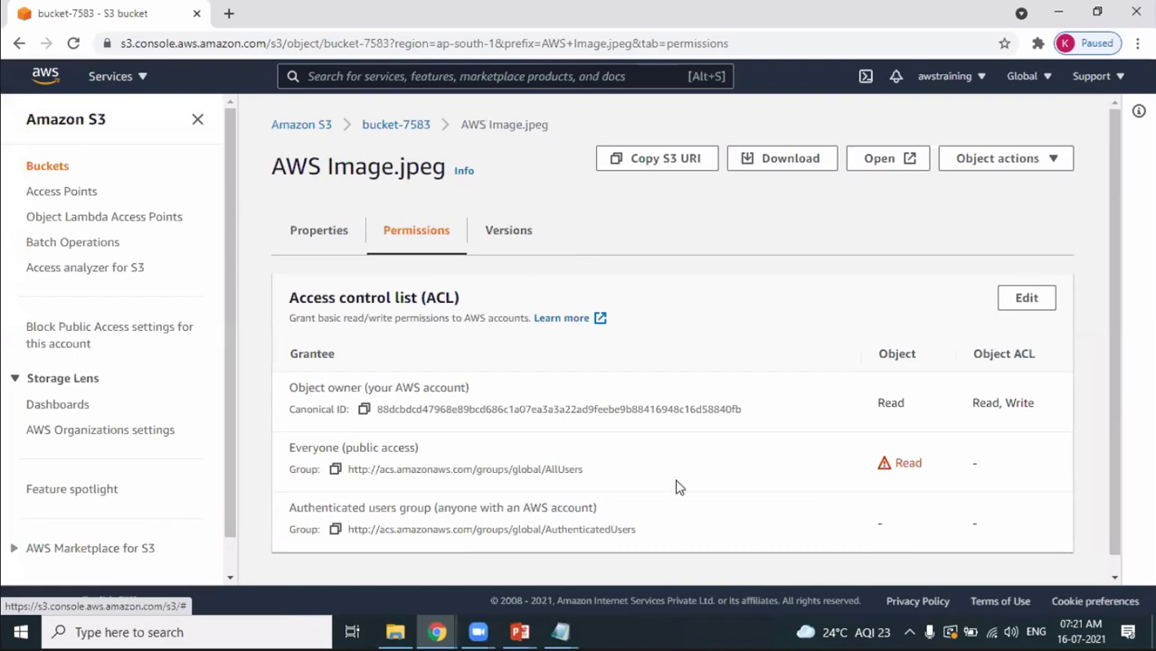
{"action": "left_click", "coordinate": [1019, 302]}
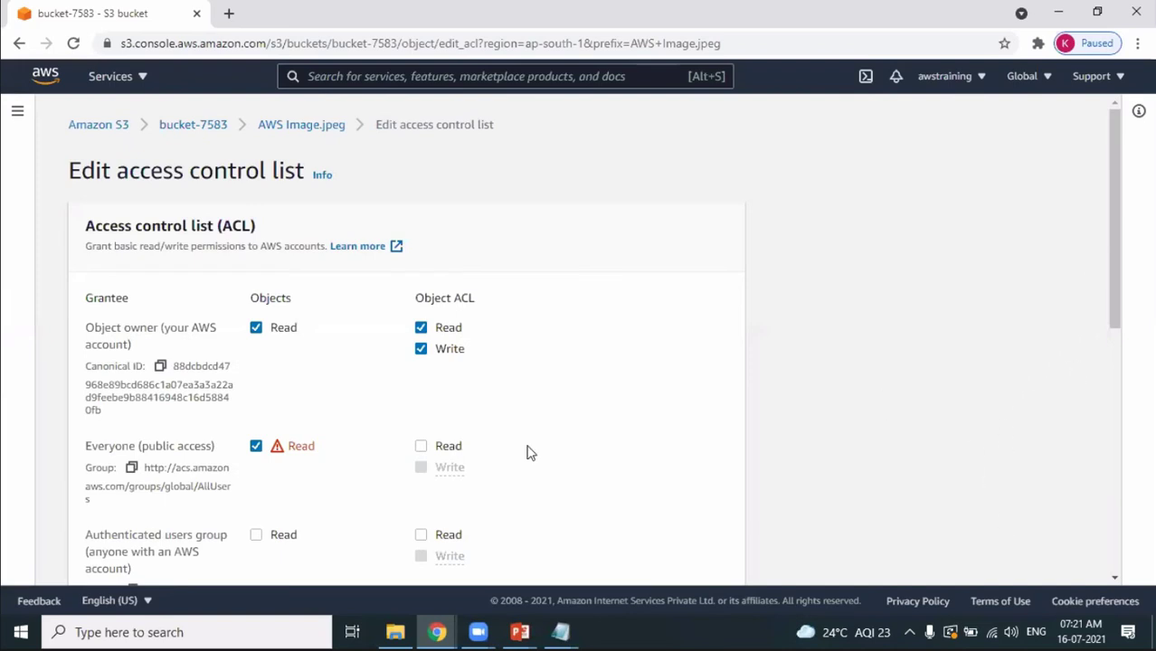
Remove Everyone's public Read access, save the ACL, and copy the Object URL.
{"action": "left_click_drag", "start_coordinate": [97, 440], "coordinate": [180, 441]}
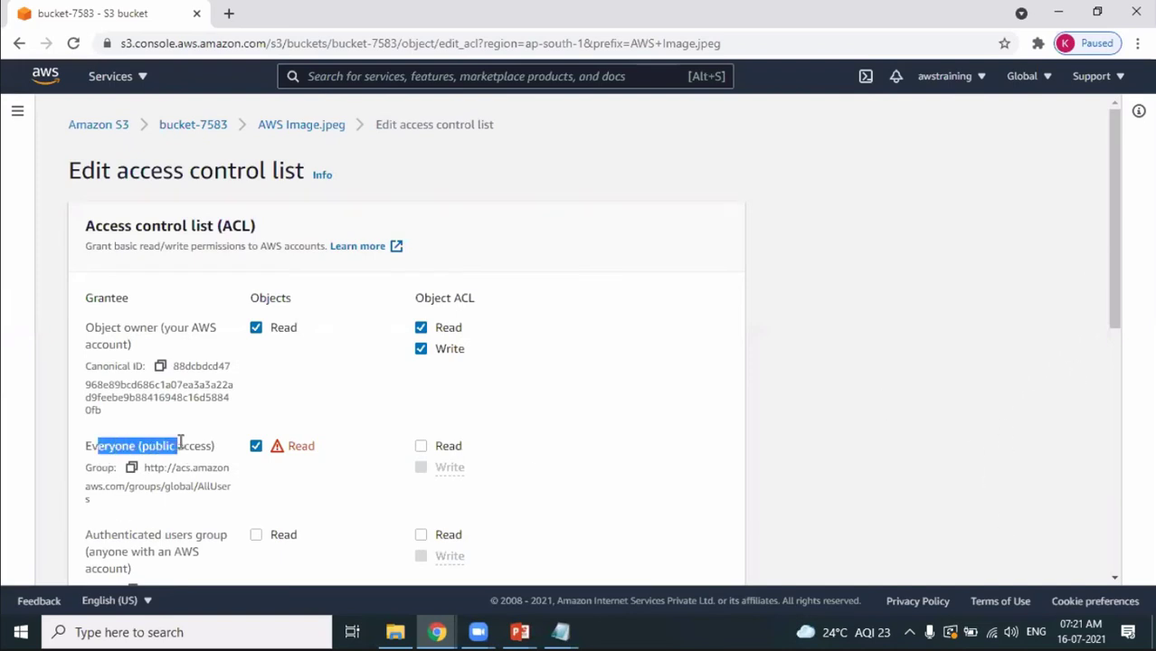
{"action": "left_click", "coordinate": [256, 447]}
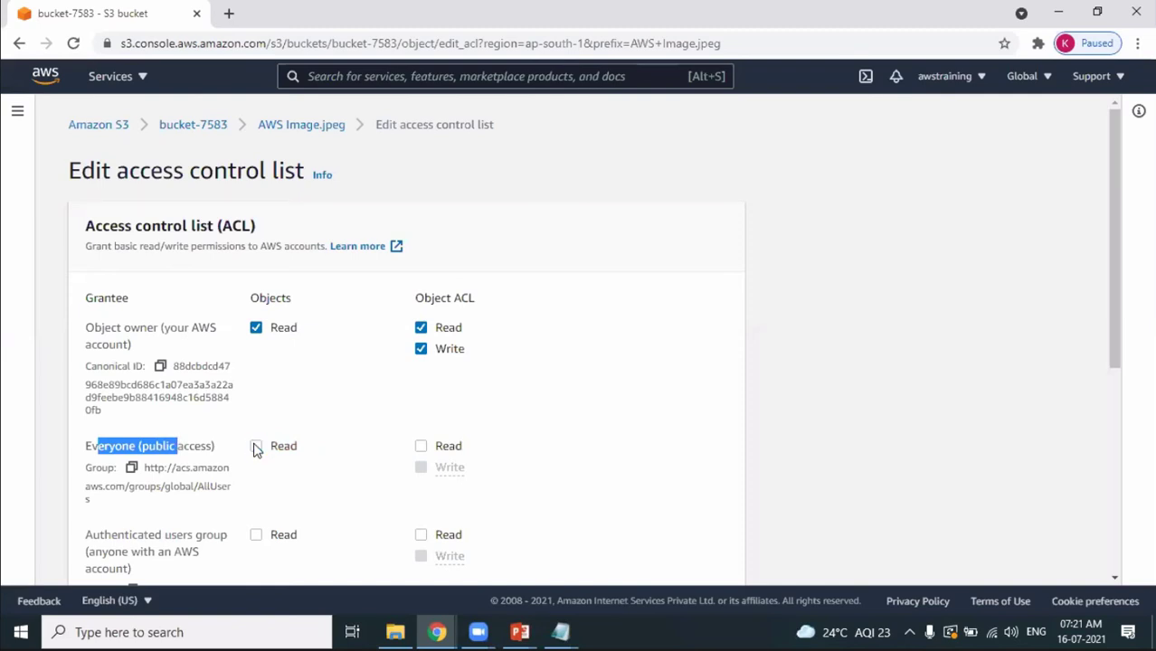
{"action": "left_click_drag", "start_coordinate": [1118, 297], "coordinate": [1138, 550]}
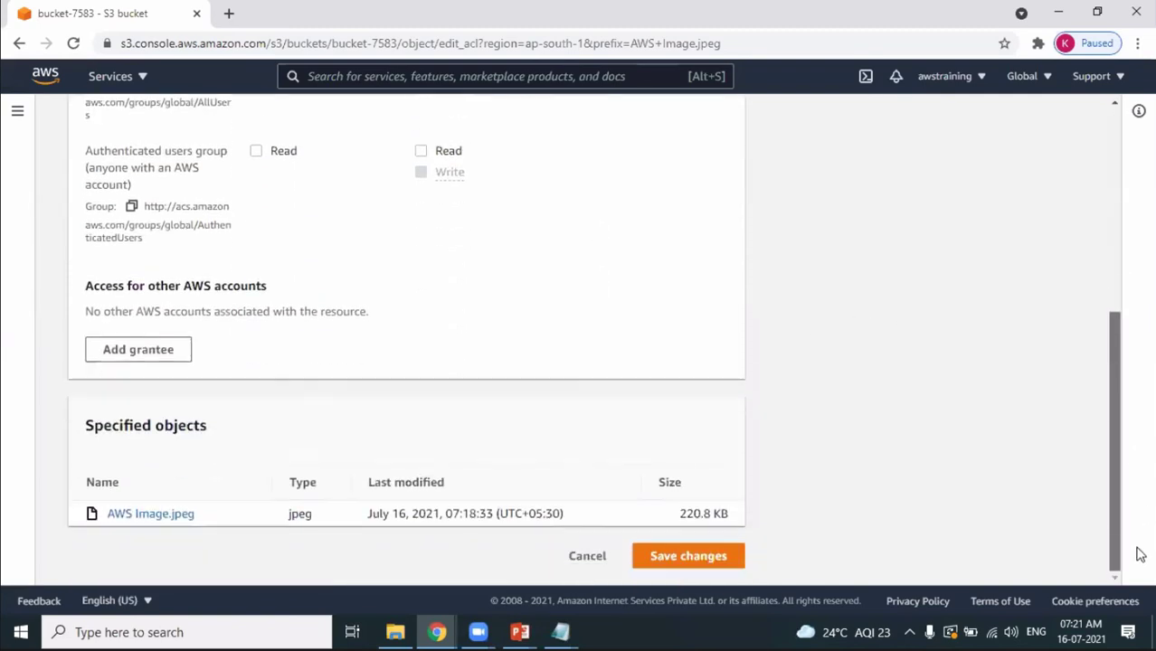
{"action": "left_click", "coordinate": [661, 560]}
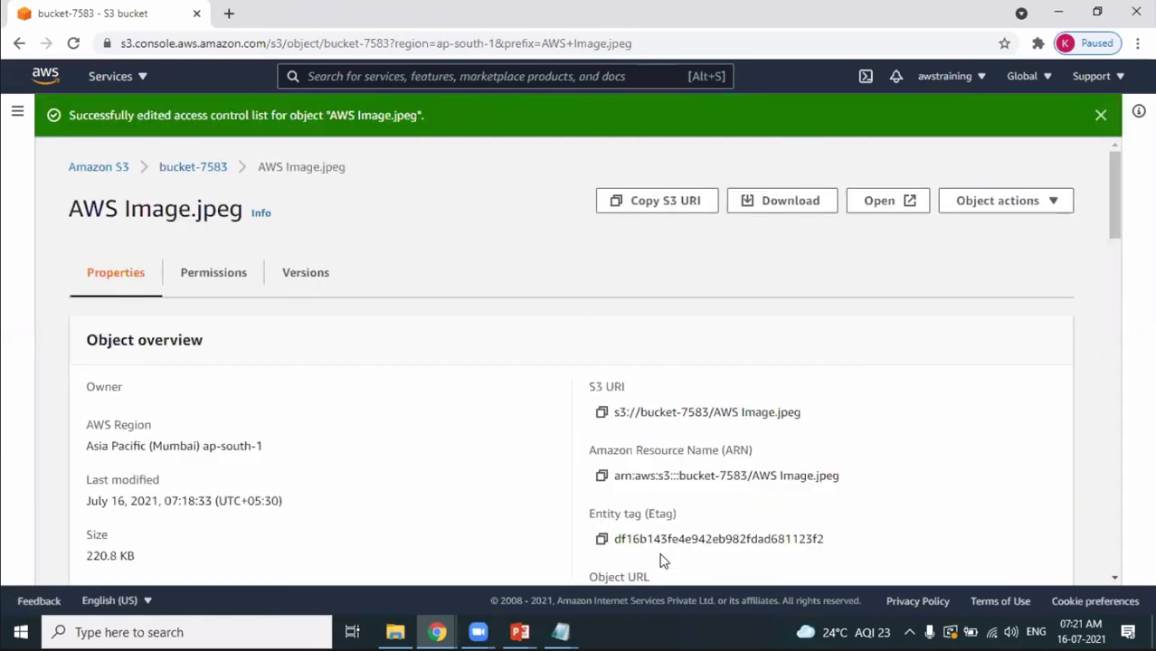
{"action": "left_click", "coordinate": [1101, 115]}
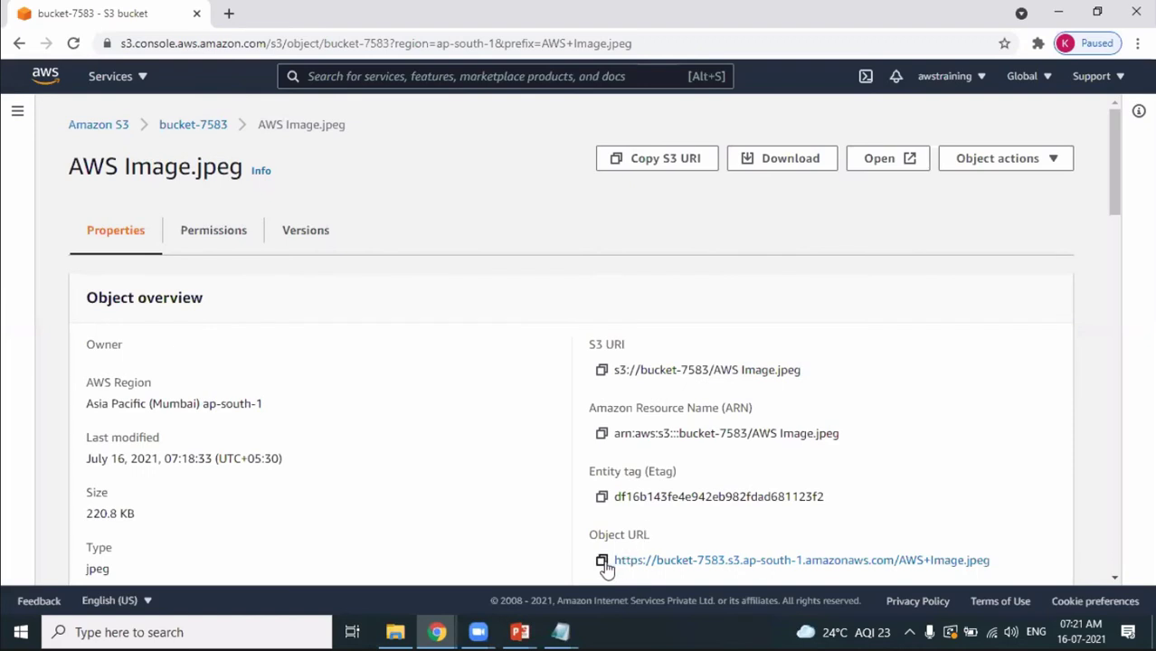
{"action": "left_click", "coordinate": [602, 561]}
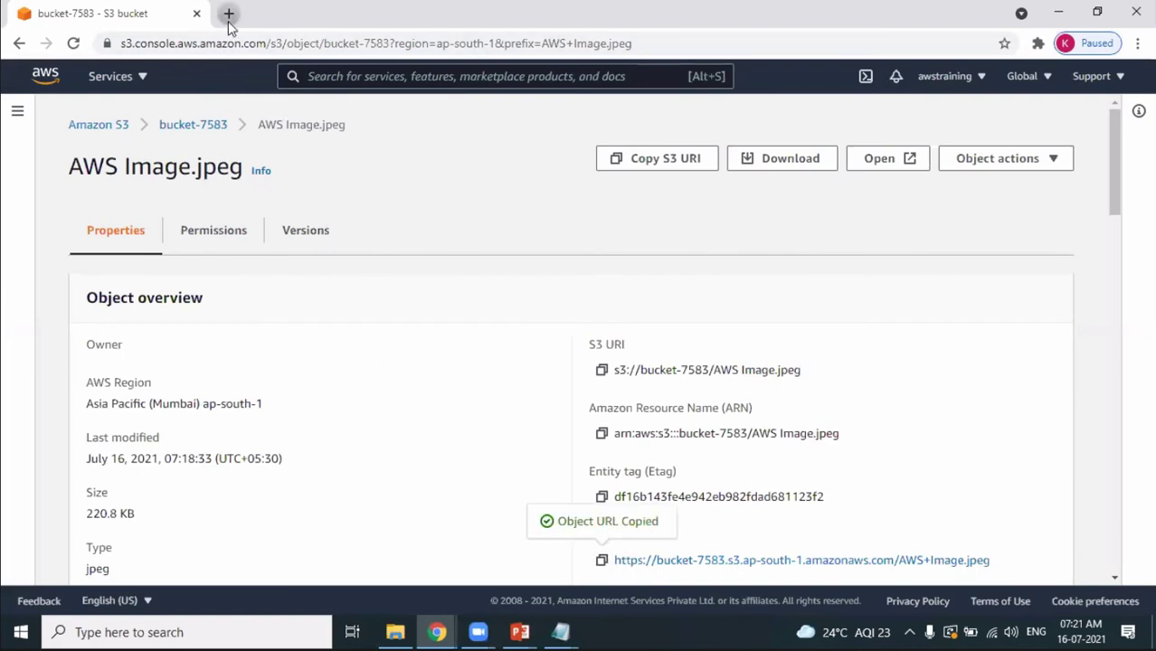
Load the copied object URL in a new tab, see the Access Denied error, then close the window.
{"action": "left_click", "coordinate": [229, 13]}
{"action": "key", "text": "ctrl+n"}
{"action": "key", "text": "ctrl+v"}
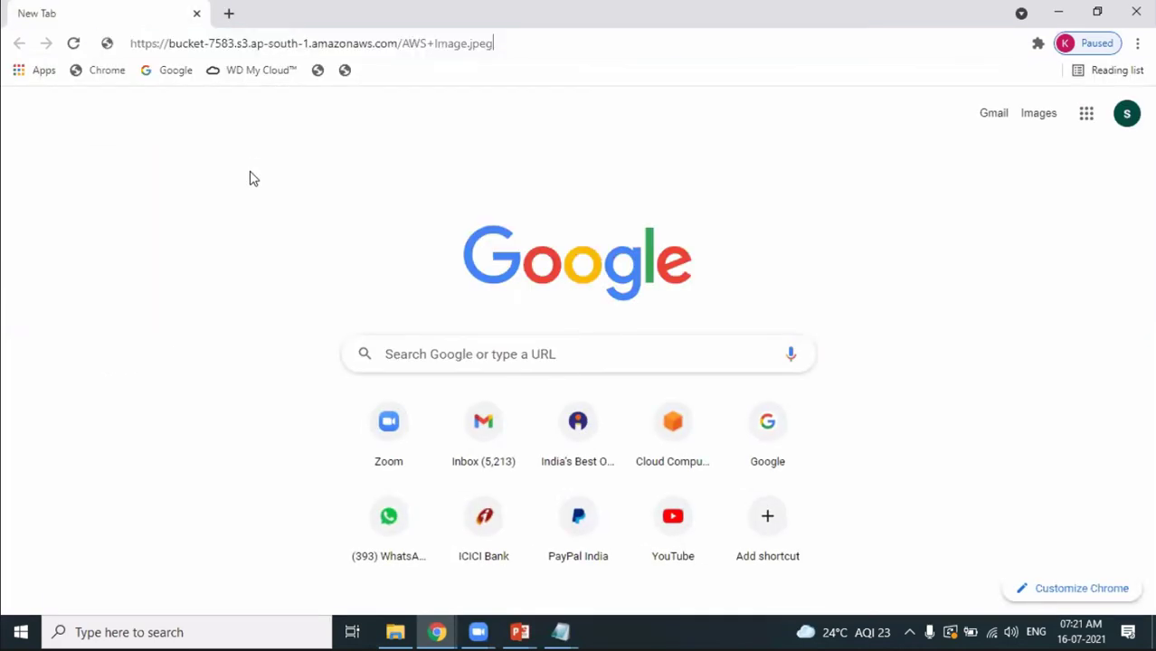
{"action": "key", "text": "Return"}
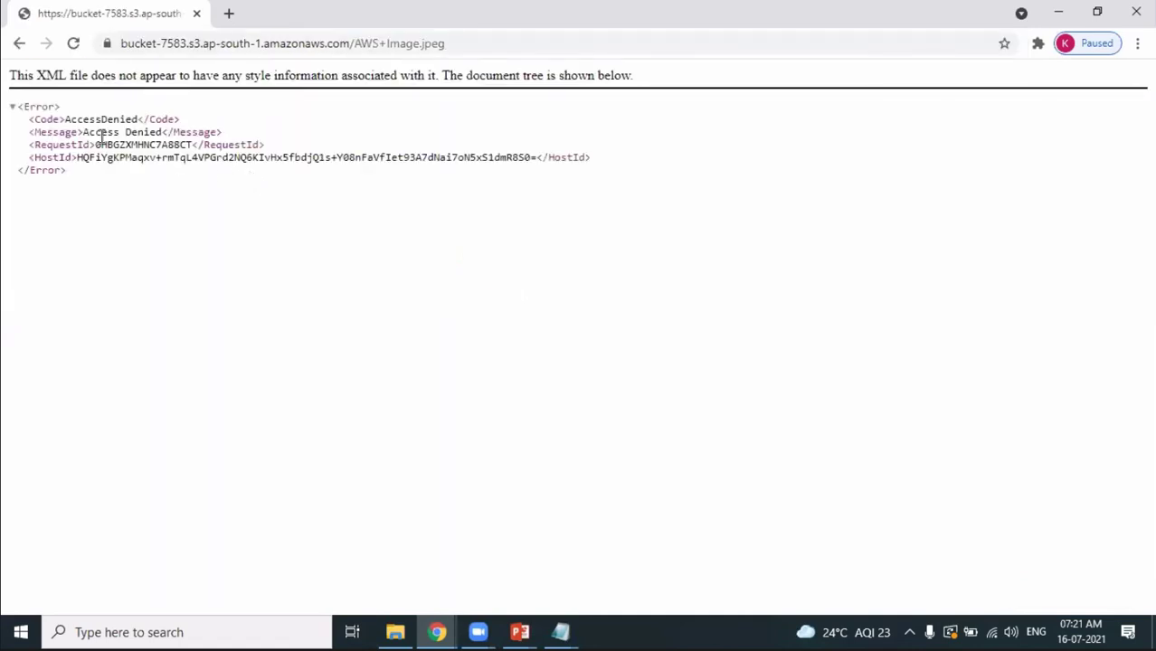
{"action": "left_click_drag", "start_coordinate": [101, 135], "coordinate": [252, 139]}
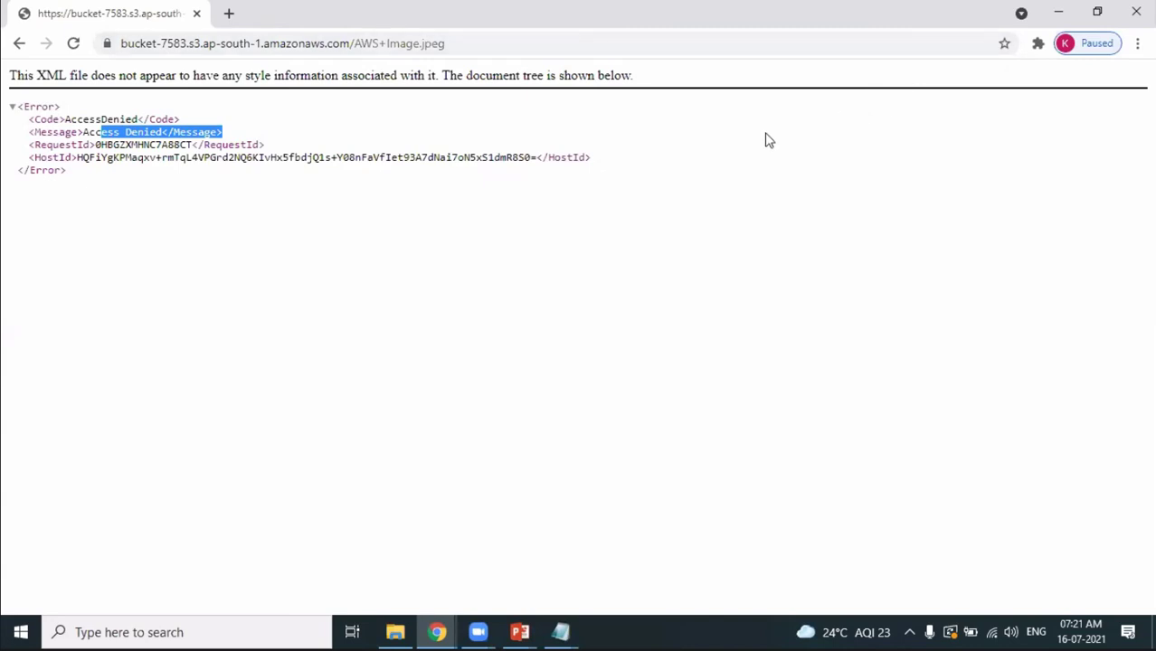
{"action": "left_click", "coordinate": [1024, 23]}
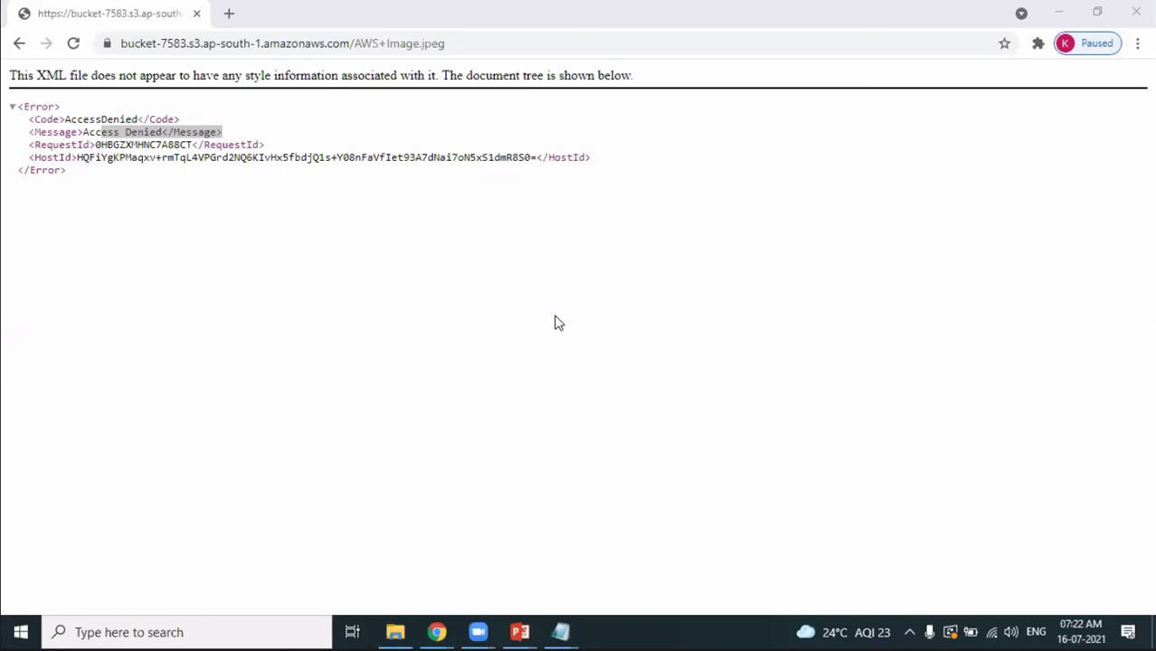
{"action": "left_click", "coordinate": [1136, 13]}
{"action": "key", "text": "alt+Tab"}
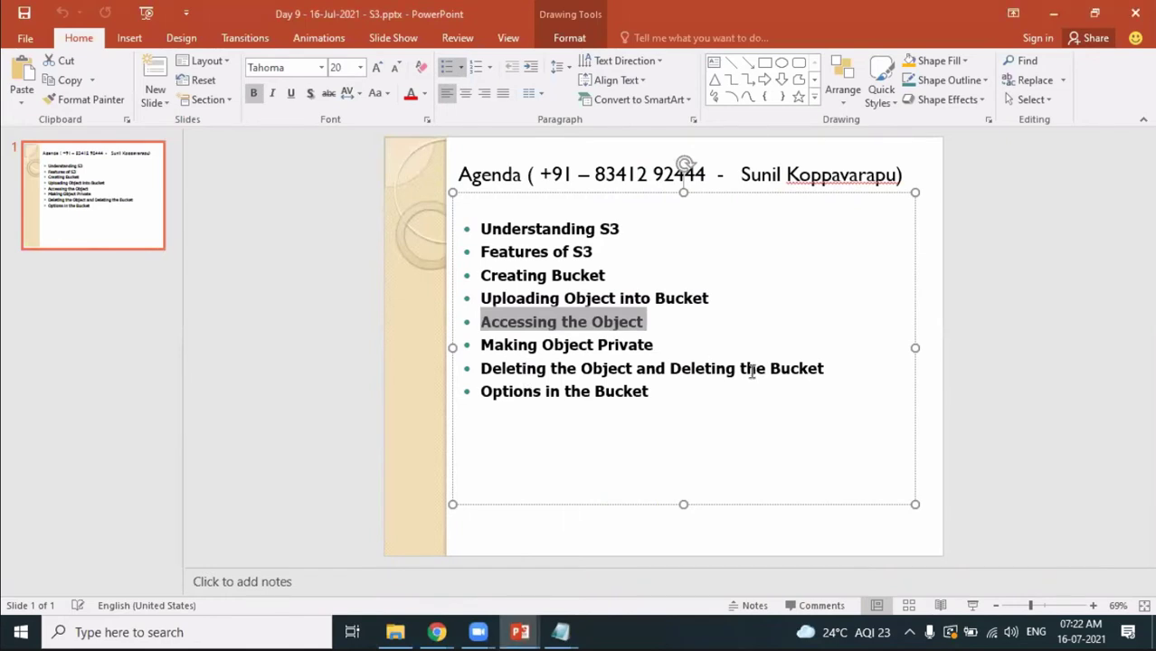
{"action": "left_click_drag", "start_coordinate": [659, 371], "coordinate": [767, 370]}
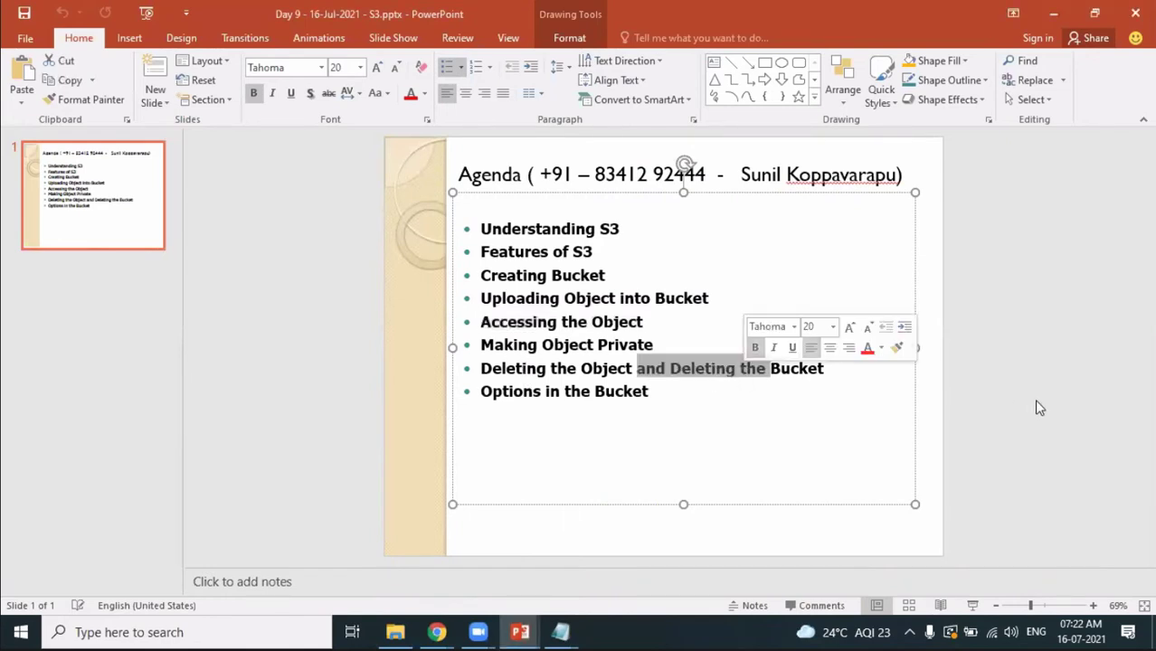
{"action": "key", "text": "alt+Tab"}
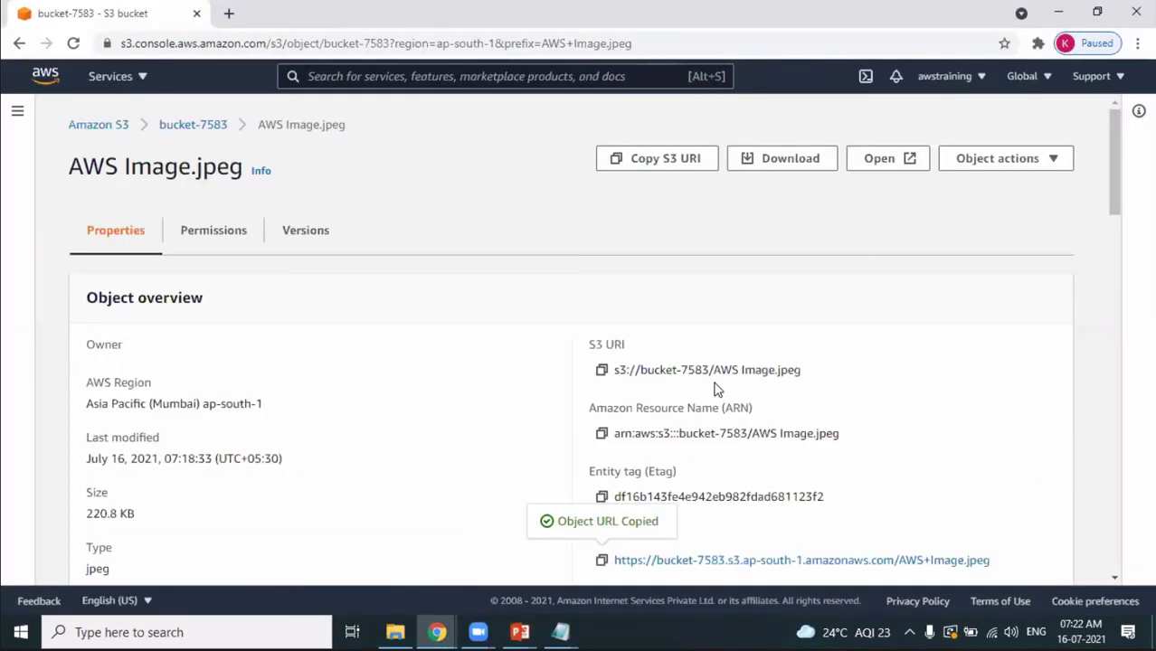
Permanently delete AWS Image.jpeg from bucket-7583, confirming with 'permanently delete'.
{"action": "left_click", "coordinate": [222, 127]}
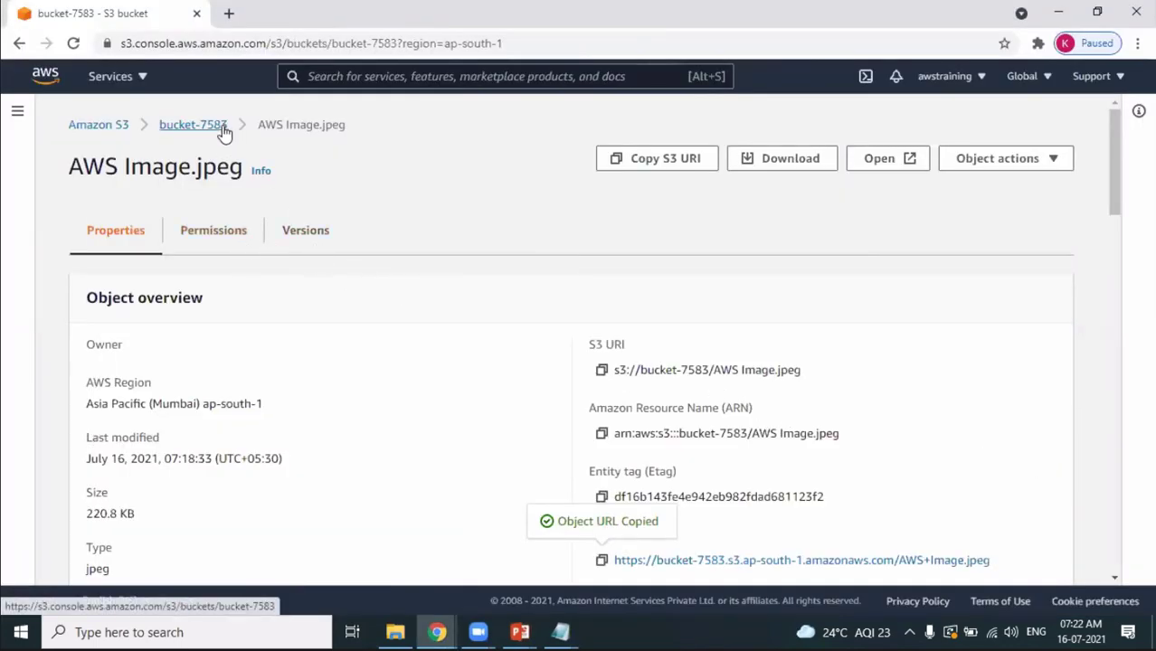
{"action": "left_click", "coordinate": [91, 488]}
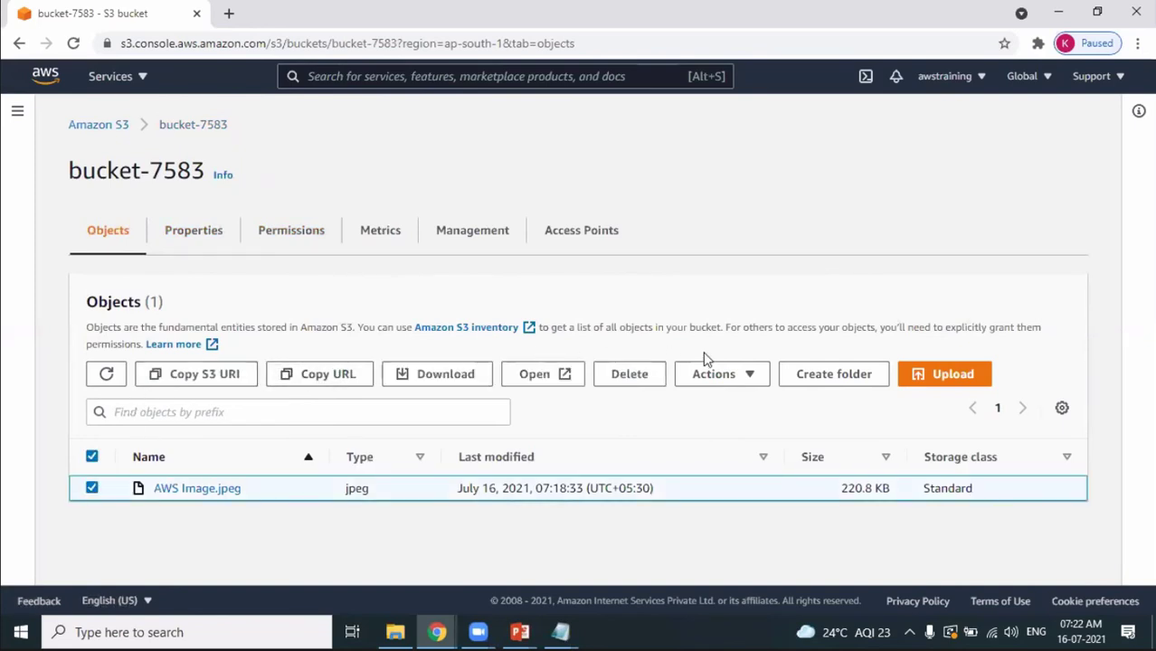
{"action": "left_click", "coordinate": [630, 380]}
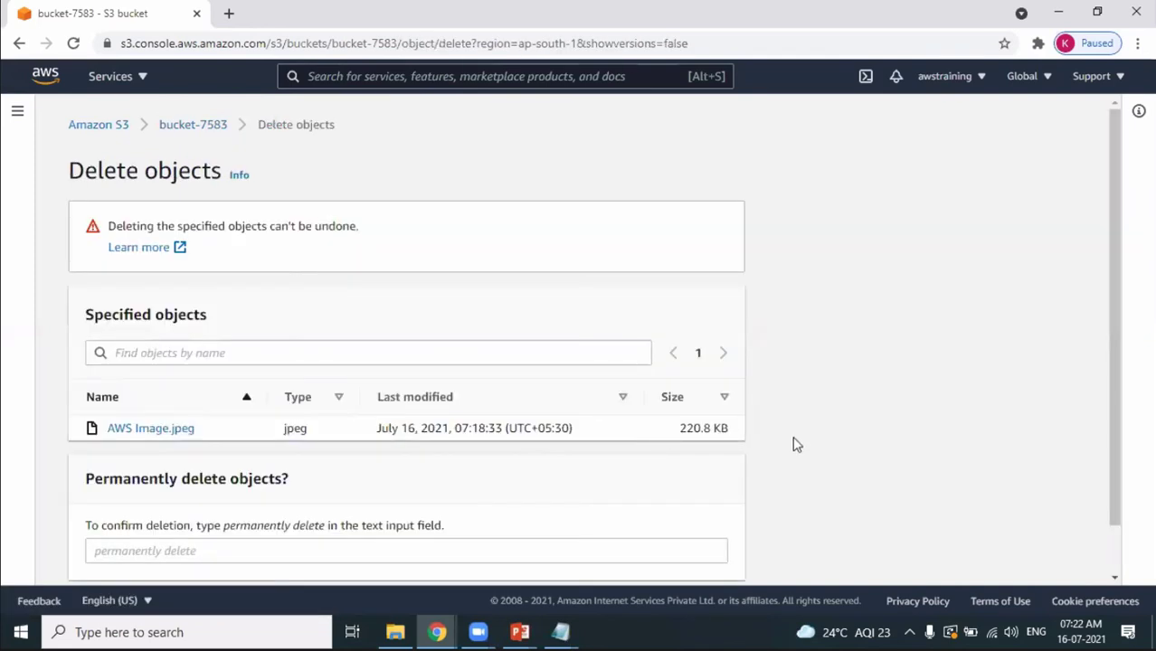
{"action": "left_click_drag", "start_coordinate": [224, 526], "coordinate": [328, 529]}
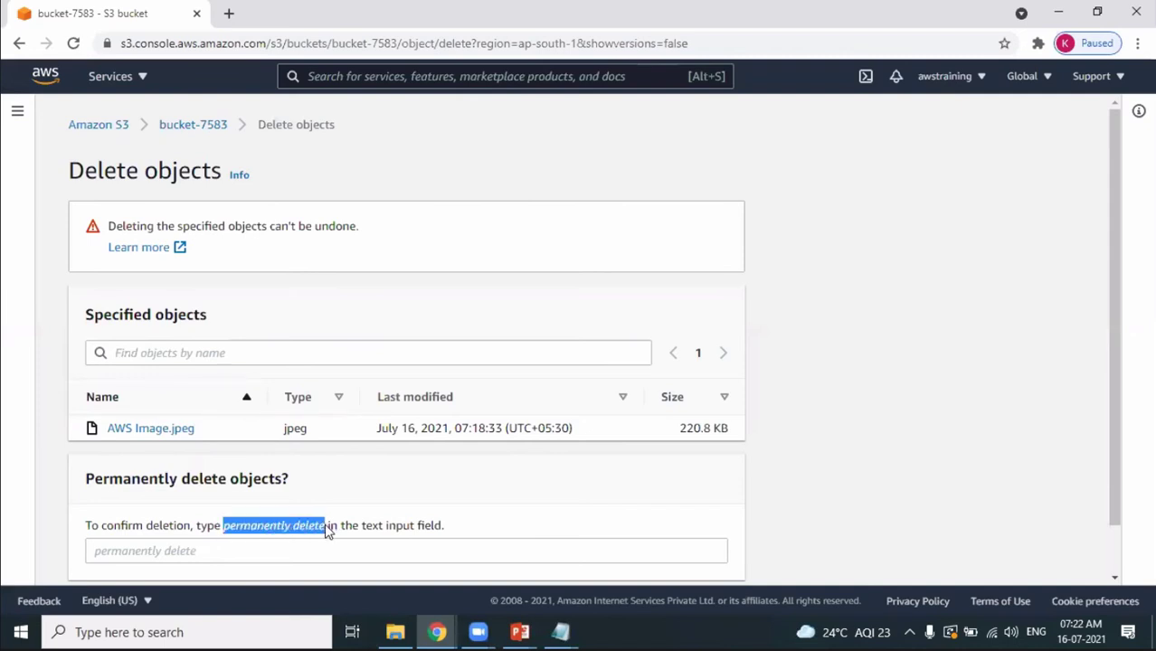
{"action": "left_click", "coordinate": [593, 547]}
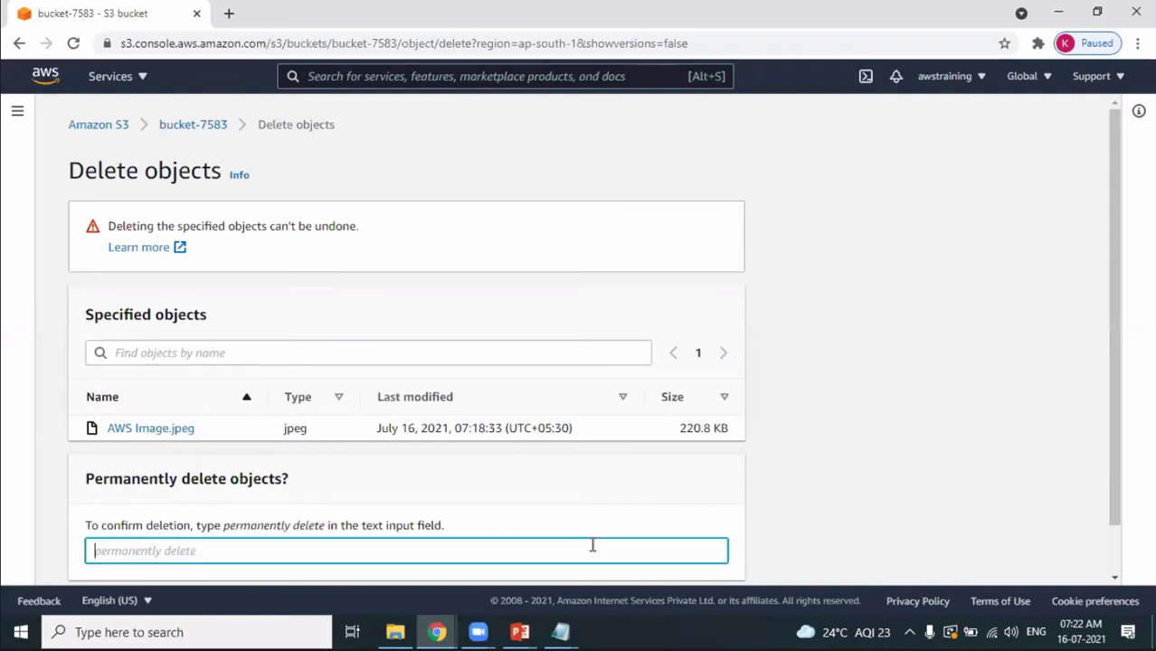
{"action": "key", "text": "ctrl+v"}
{"action": "scroll", "coordinate": [1117, 468], "scroll_direction": "down", "scroll_amount": 1}
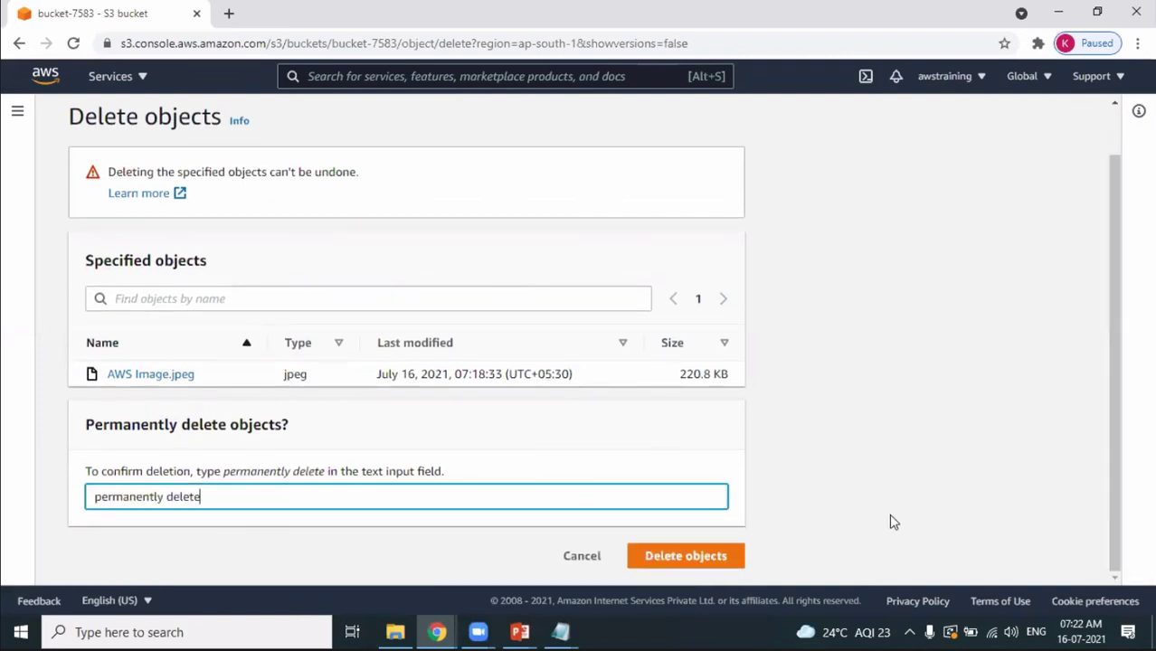
{"action": "left_click", "coordinate": [715, 565]}
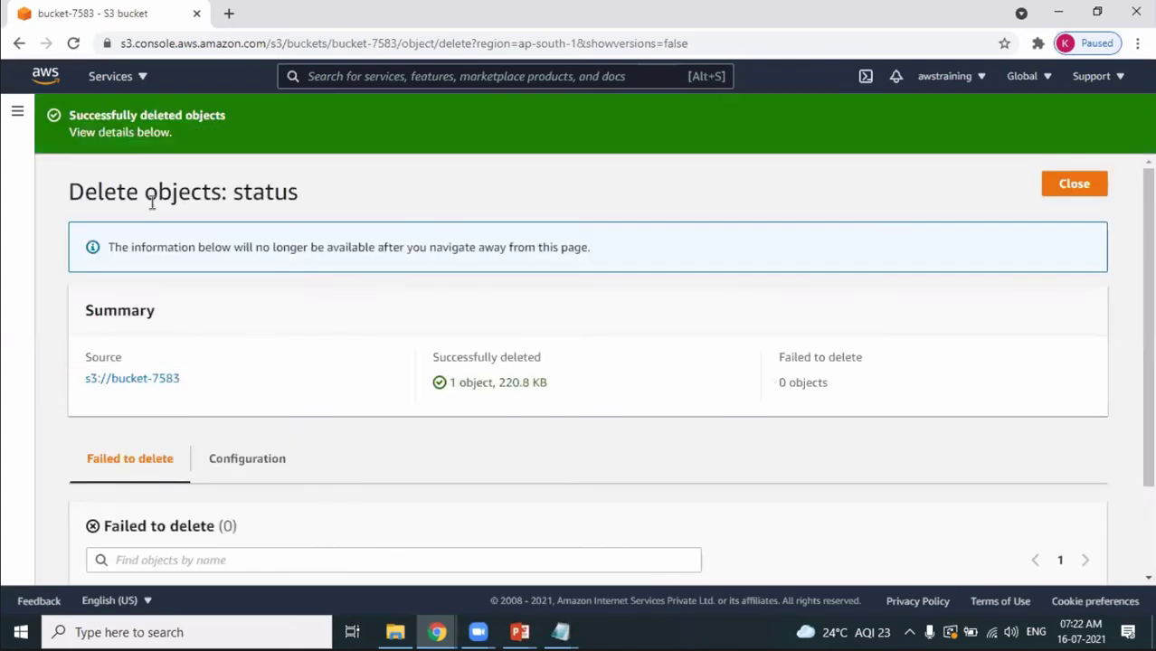
{"action": "left_click", "coordinate": [1047, 190]}
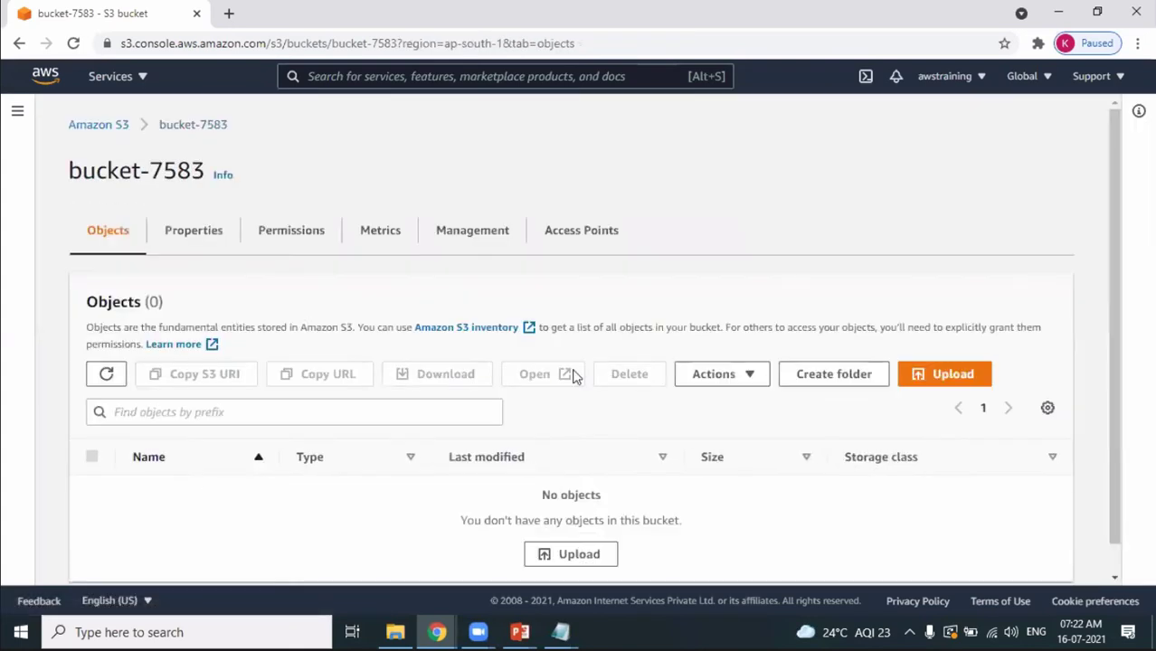
Delete bucket-7583 from the bucket list, confirming with its name, and dismiss the success banner.
{"action": "left_click", "coordinate": [97, 124]}
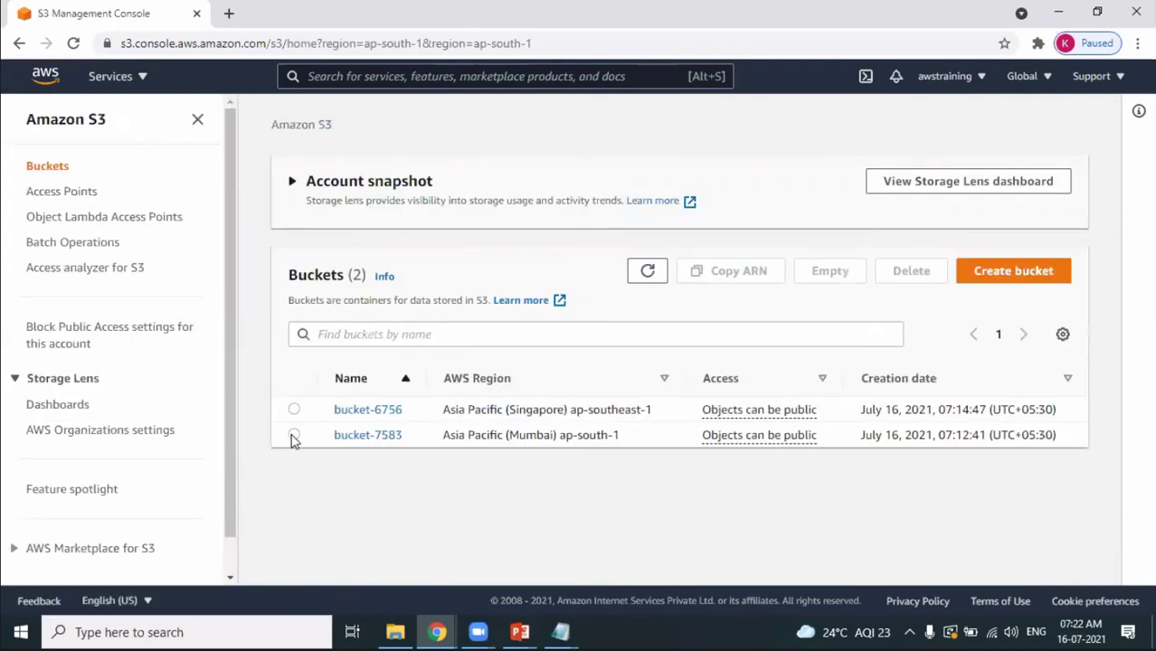
{"action": "left_click", "coordinate": [293, 435]}
{"action": "left_click", "coordinate": [911, 273]}
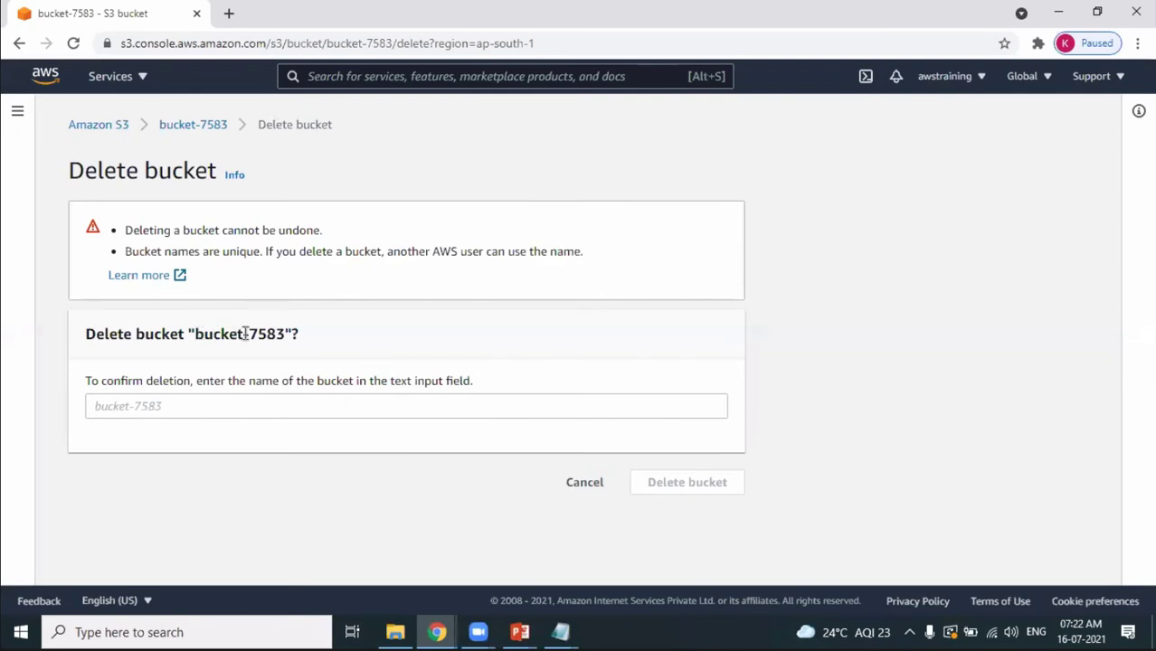
{"action": "left_click_drag", "start_coordinate": [245, 334], "coordinate": [287, 331]}
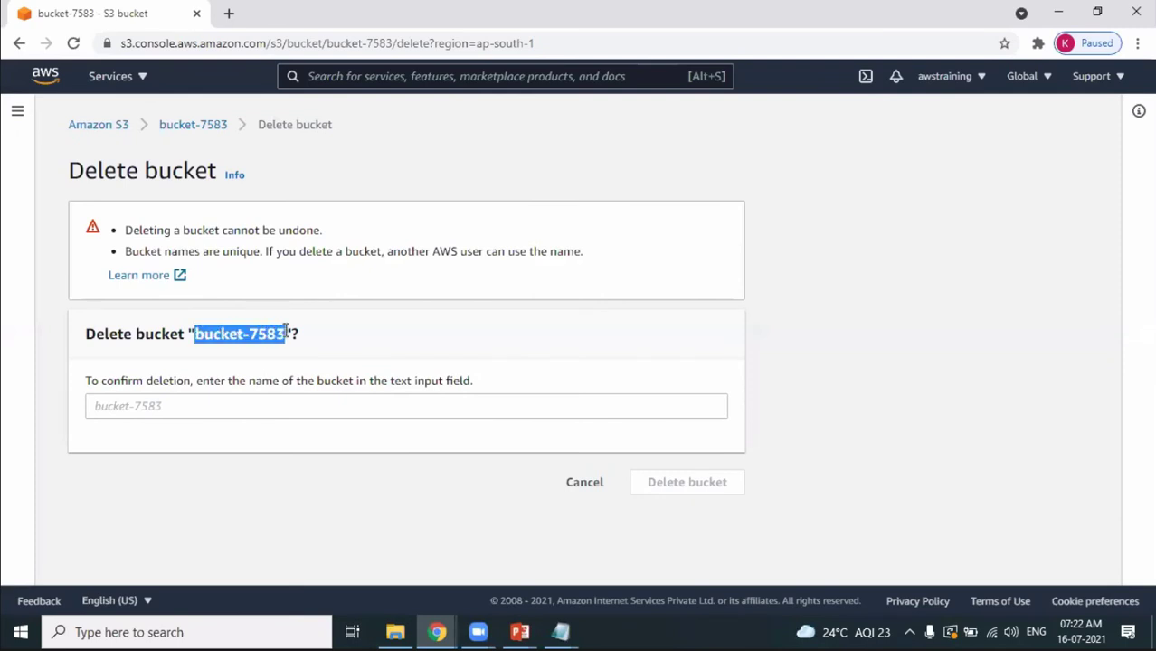
{"action": "left_click", "coordinate": [271, 405]}
{"action": "key", "text": "ctrl+v"}
{"action": "left_click", "coordinate": [685, 486]}
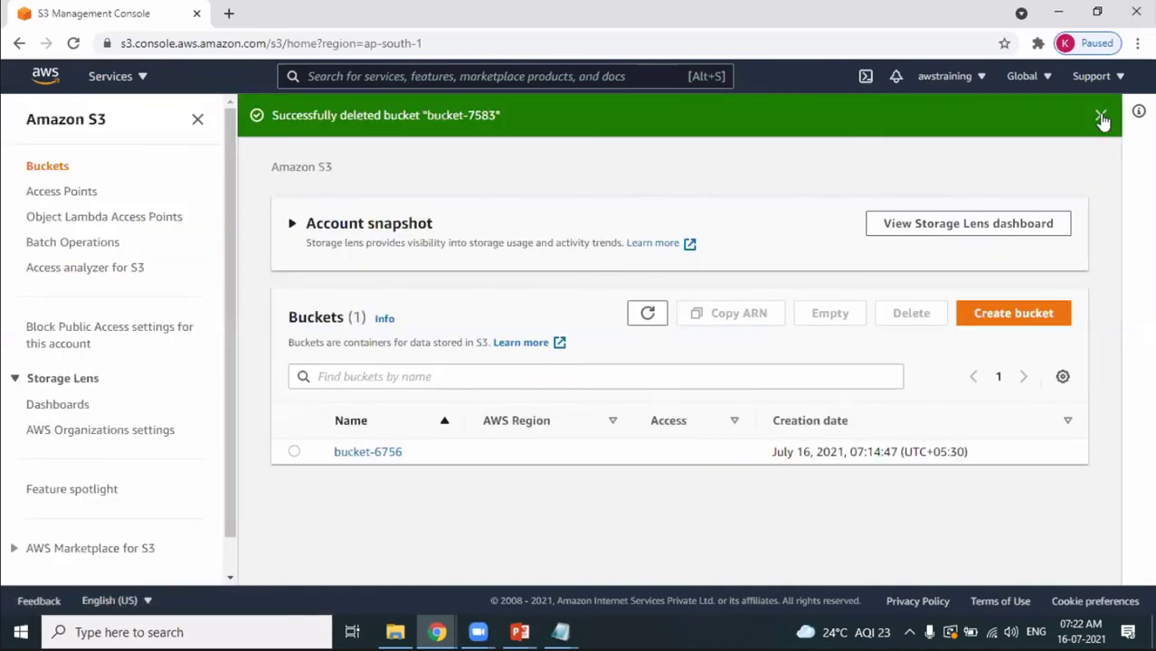
{"action": "left_click", "coordinate": [1100, 114]}
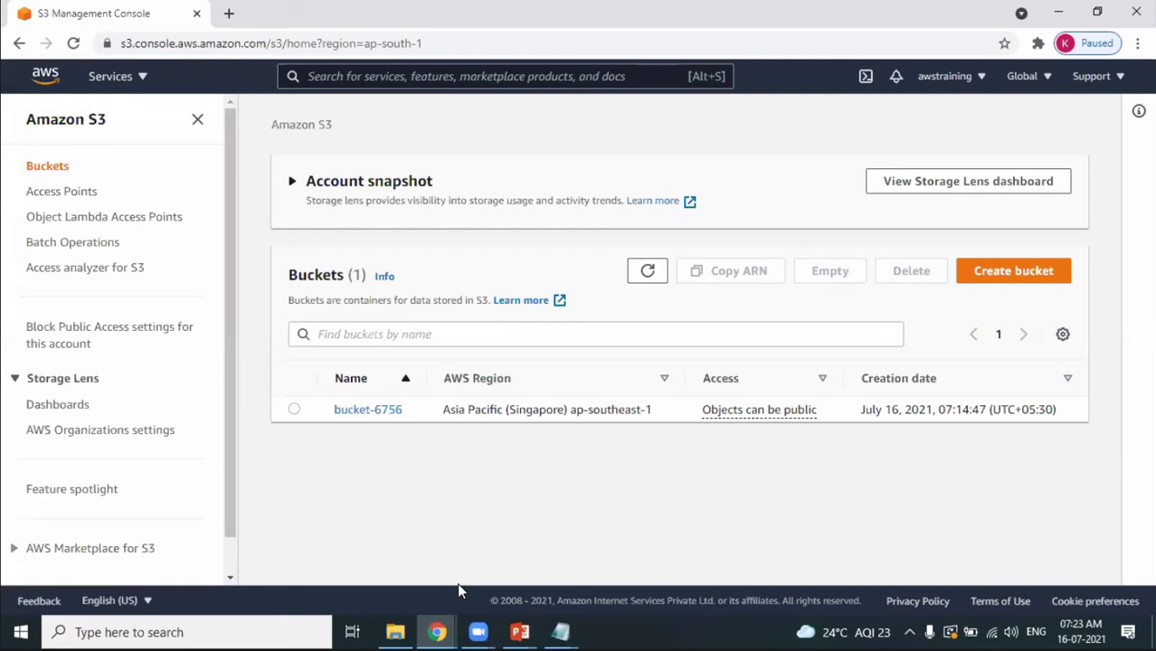
Open bucket-6756 and review its Properties, including Bucket Versioning and Default encryption.
{"action": "left_click", "coordinate": [382, 411]}
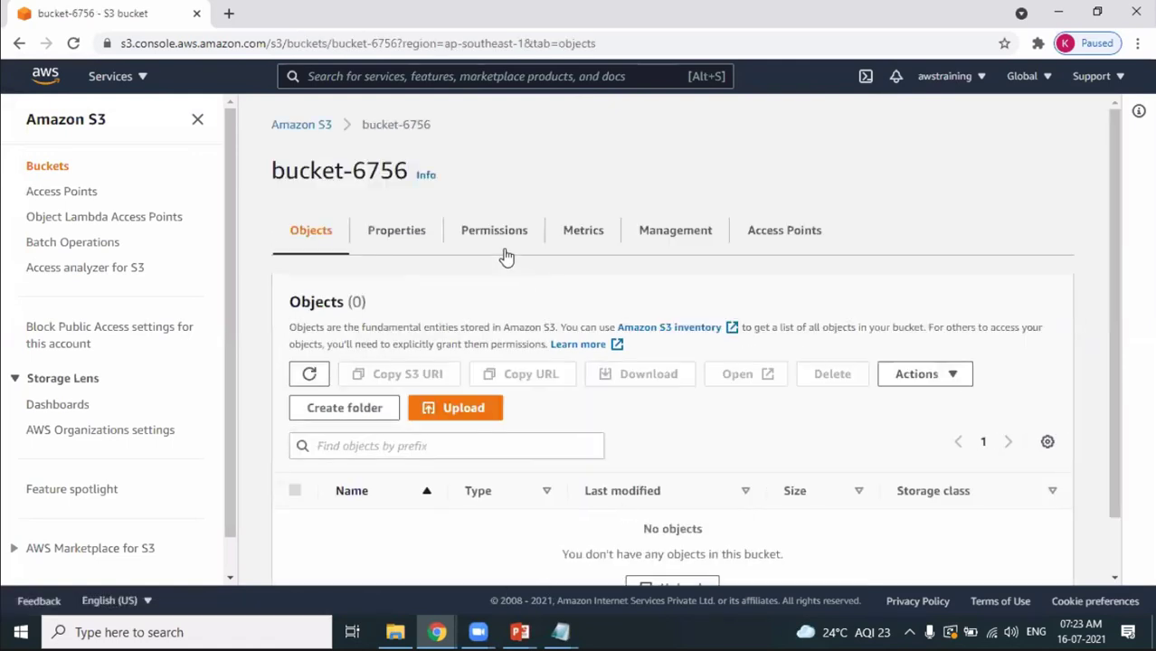
{"action": "left_click", "coordinate": [407, 233]}
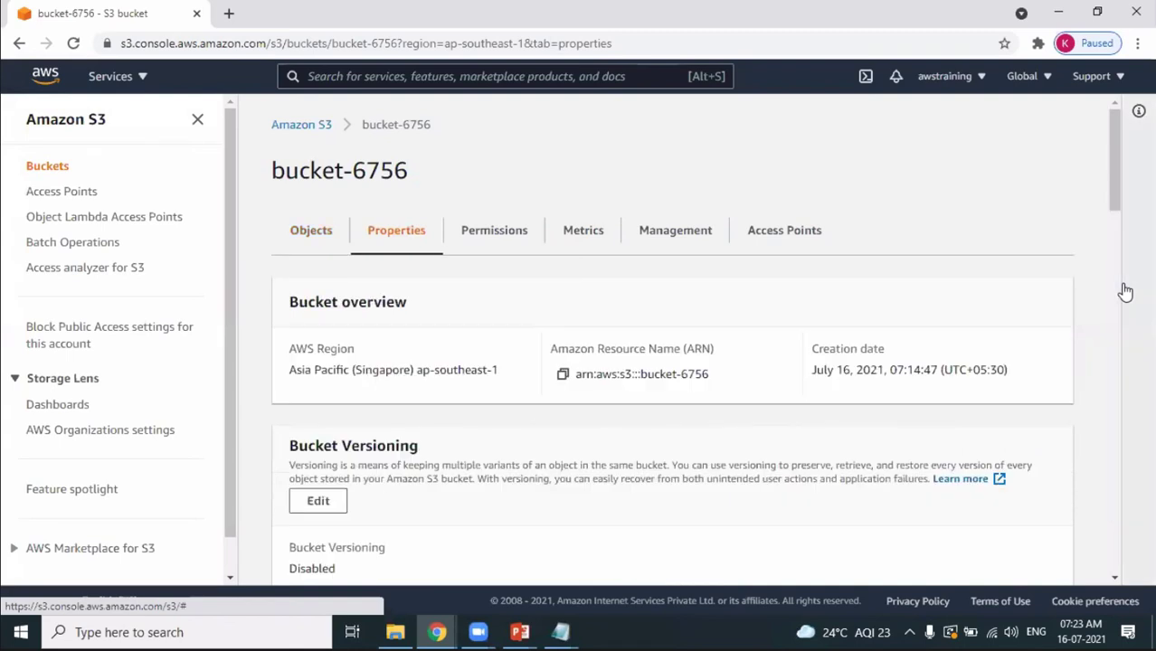
{"action": "left_click_drag", "start_coordinate": [1117, 173], "coordinate": [1121, 194]}
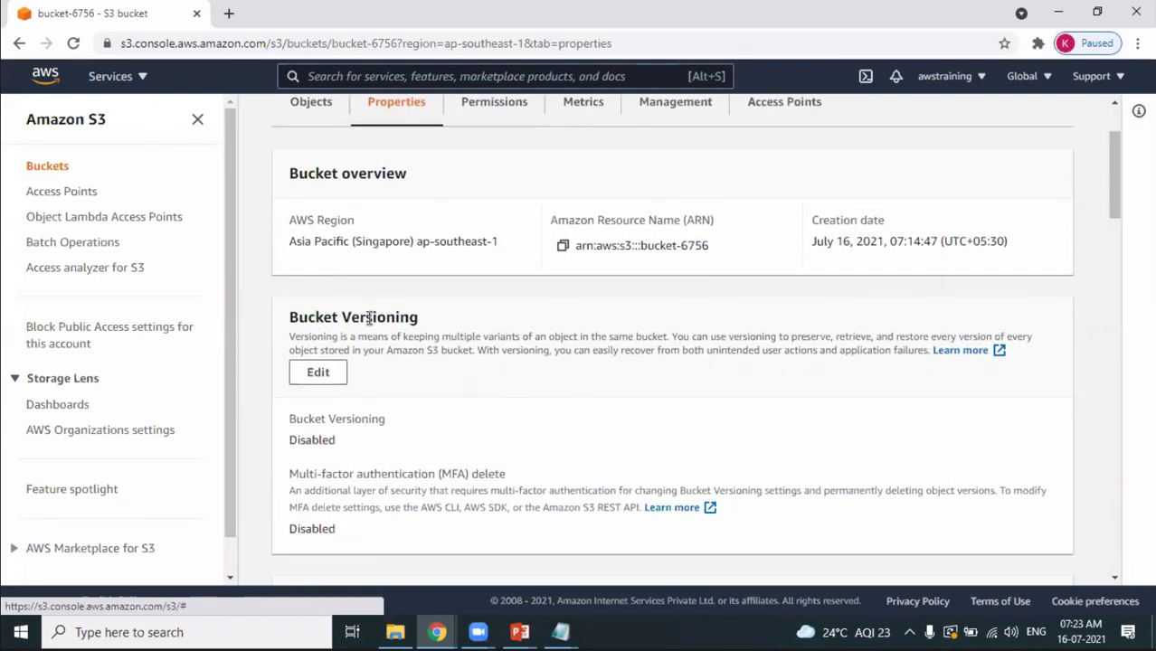
{"action": "left_click_drag", "start_coordinate": [365, 316], "coordinate": [419, 316]}
{"action": "left_click", "coordinate": [1101, 327]}
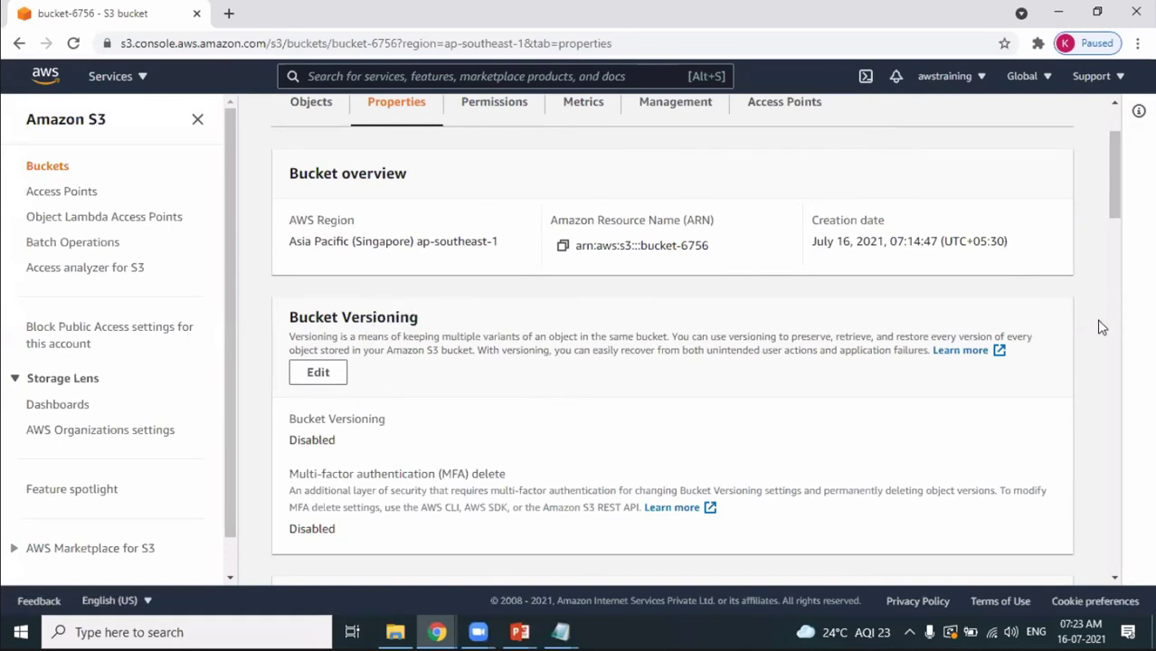
{"action": "scroll", "coordinate": [1102, 327], "scroll_direction": "down", "scroll_amount": 2}
{"action": "scroll", "coordinate": [1101, 327], "scroll_direction": "down", "scroll_amount": 4}
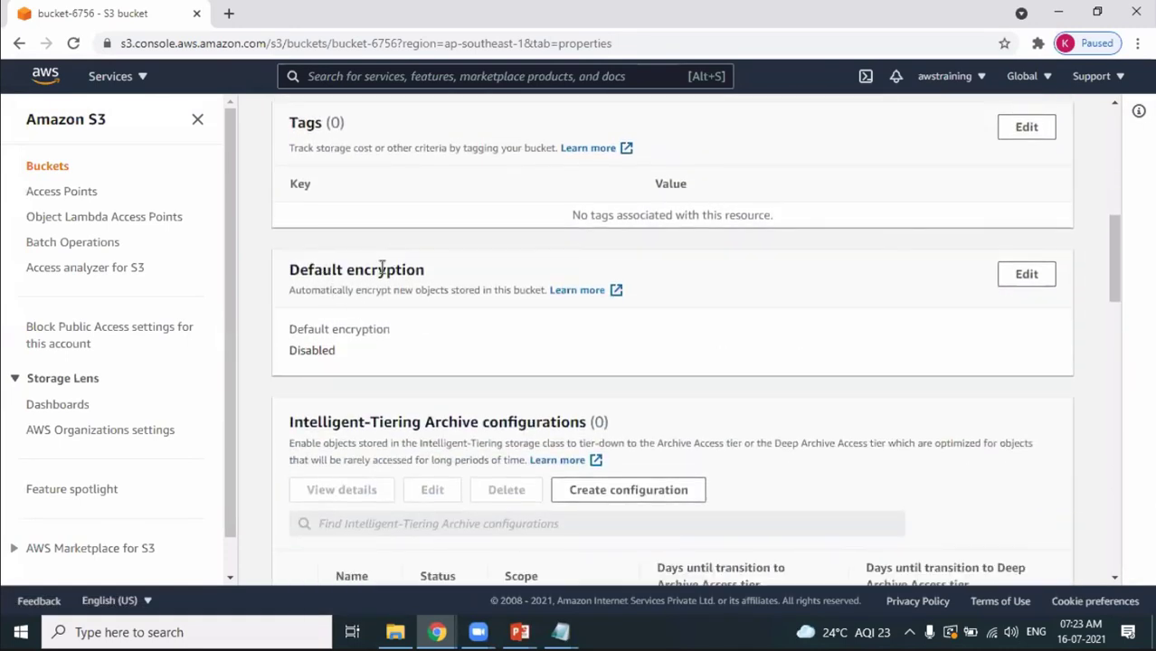
{"action": "left_click_drag", "start_coordinate": [322, 270], "coordinate": [406, 269]}
{"action": "scroll", "coordinate": [404, 274], "scroll_direction": "down", "scroll_amount": 3}
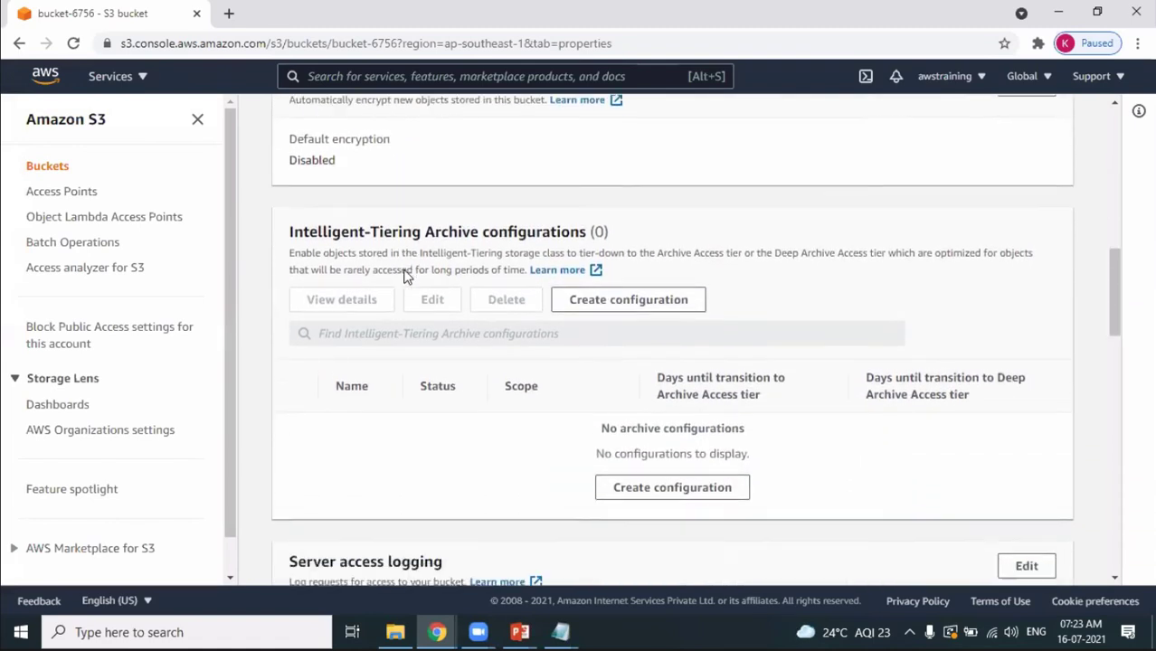
{"action": "scroll", "coordinate": [405, 269], "scroll_direction": "down", "scroll_amount": 4}
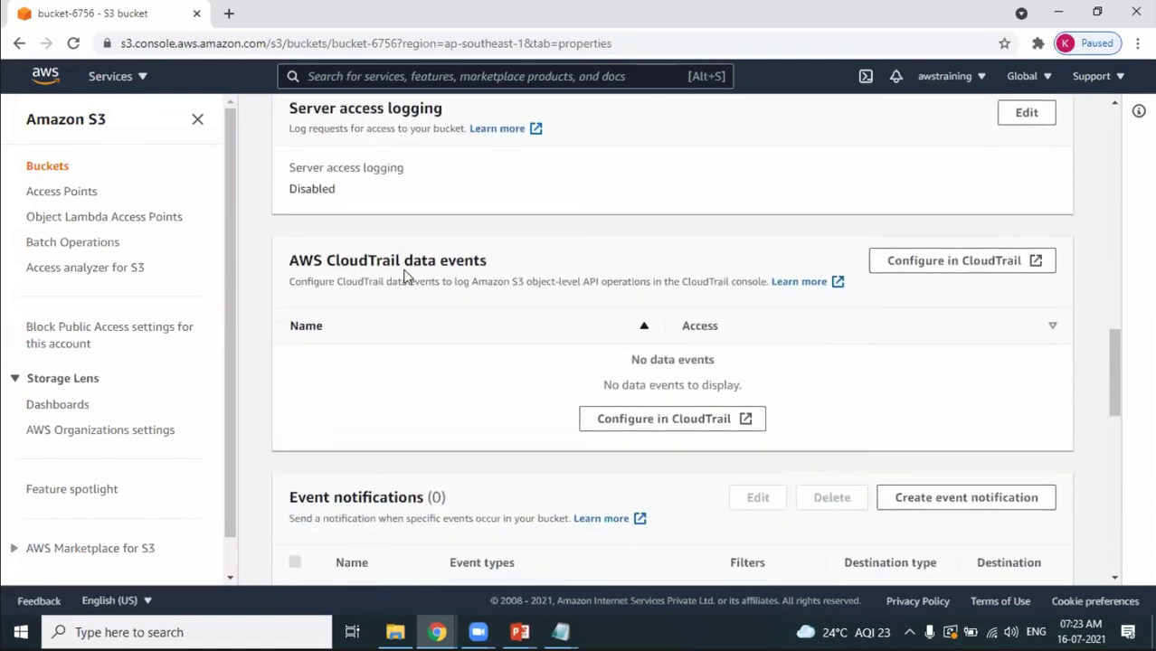
{"action": "scroll", "coordinate": [406, 272], "scroll_direction": "down", "scroll_amount": 5}
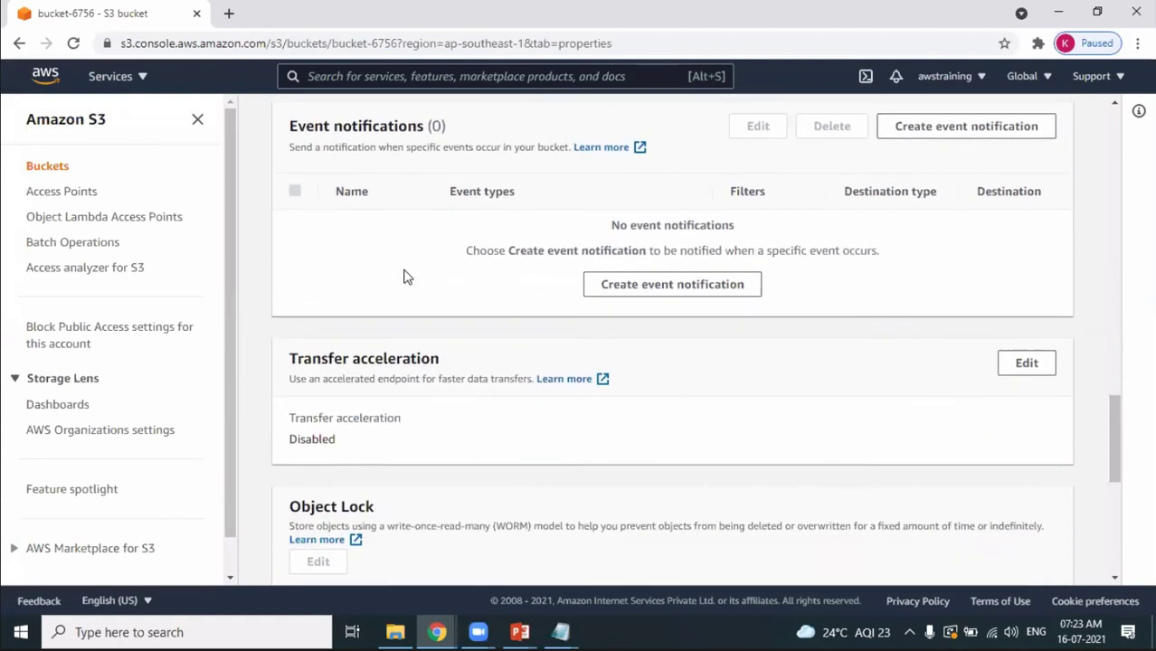
{"action": "scroll", "coordinate": [404, 276], "scroll_direction": "down", "scroll_amount": 4}
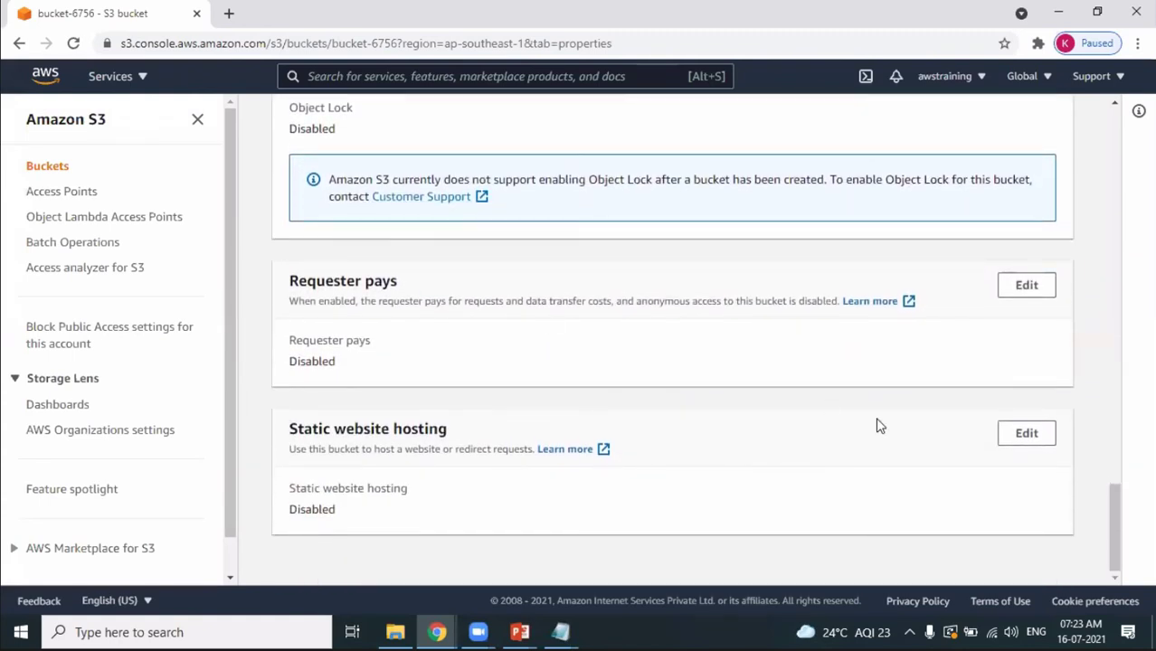
{"action": "left_click_drag", "start_coordinate": [1116, 542], "coordinate": [1083, 101]}
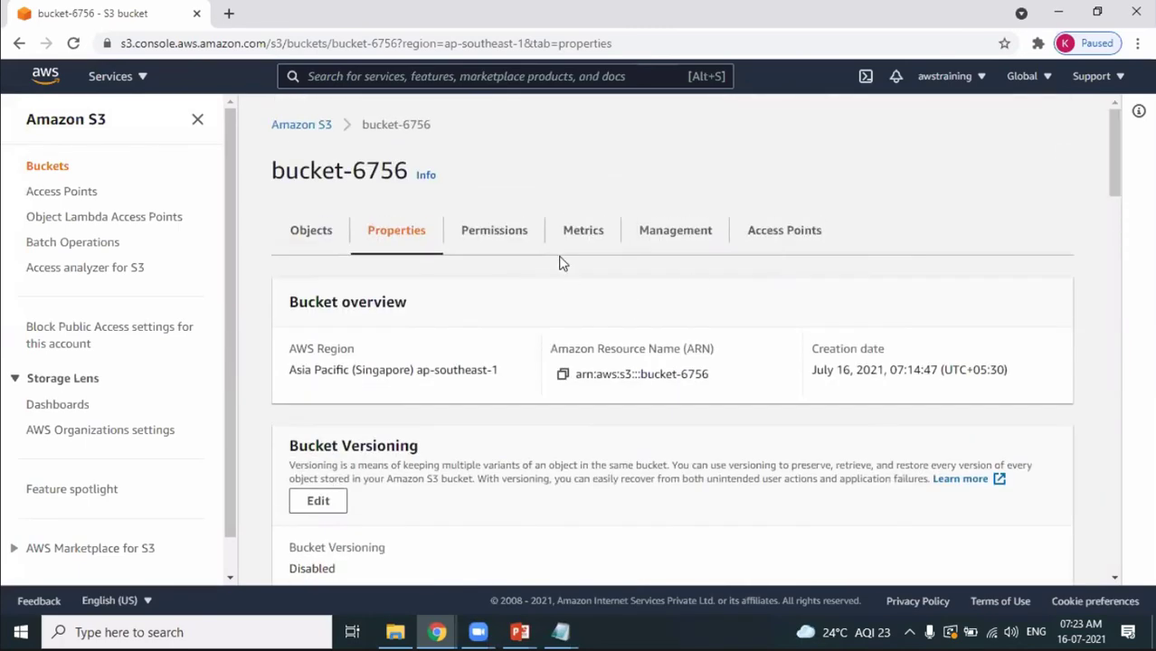
Show bucket-6756's Management settings, where no lifecycle rules are defined.
{"action": "left_click", "coordinate": [681, 237]}
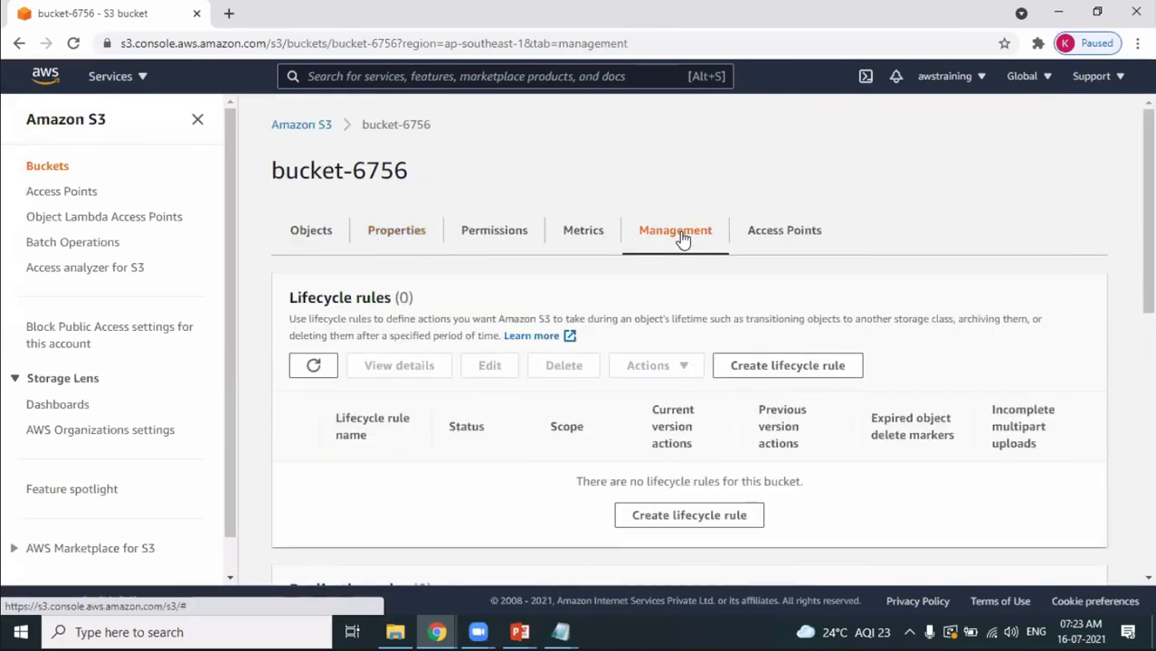
{"action": "left_click_drag", "start_coordinate": [1151, 205], "coordinate": [1010, 91]}
{"action": "scroll", "coordinate": [614, 145], "scroll_direction": "up", "scroll_amount": 3}
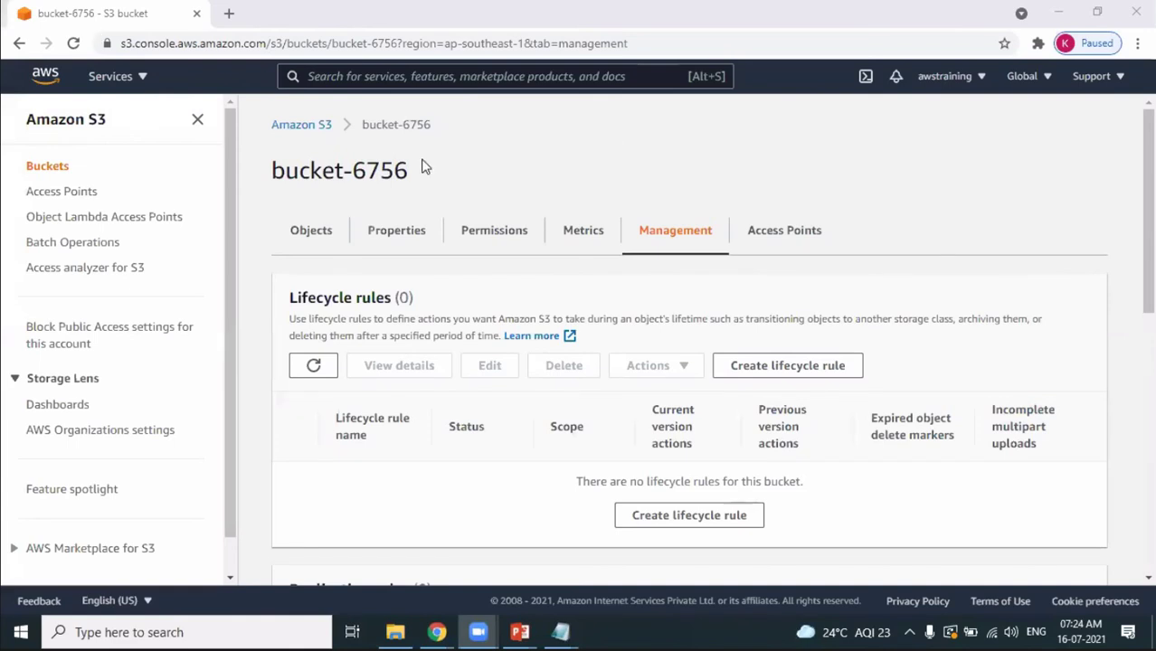
Delete bucket-6756, confirming with its name, so the list shows Buckets (0).
{"action": "left_click", "coordinate": [291, 127]}
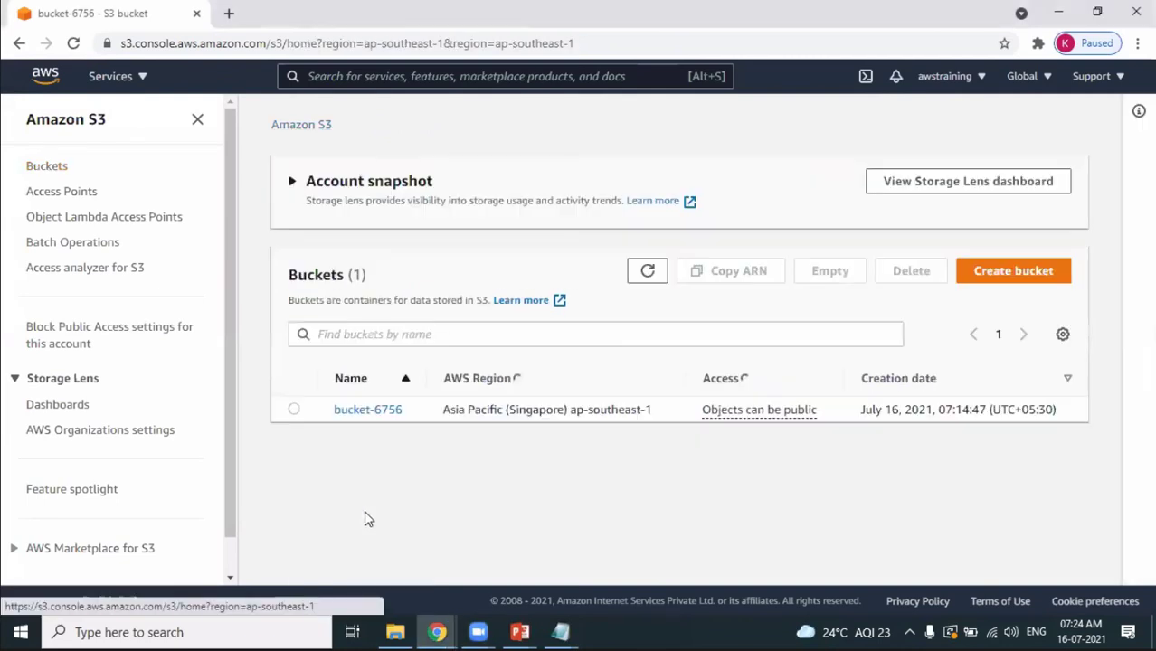
{"action": "left_click", "coordinate": [295, 409]}
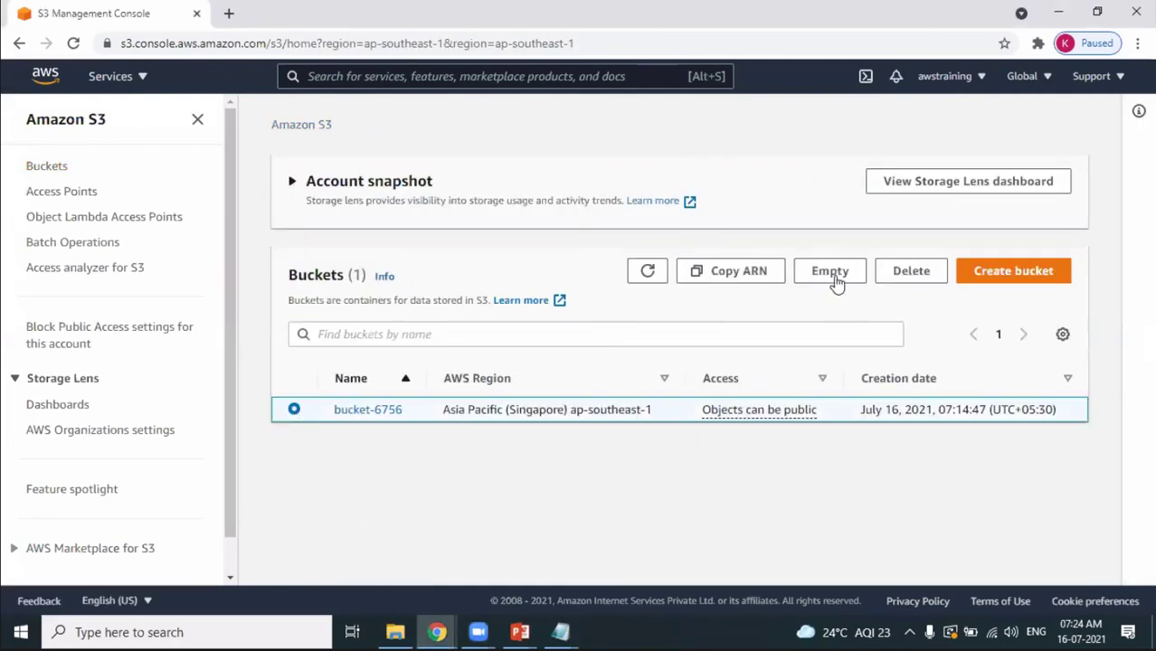
{"action": "left_click", "coordinate": [902, 276]}
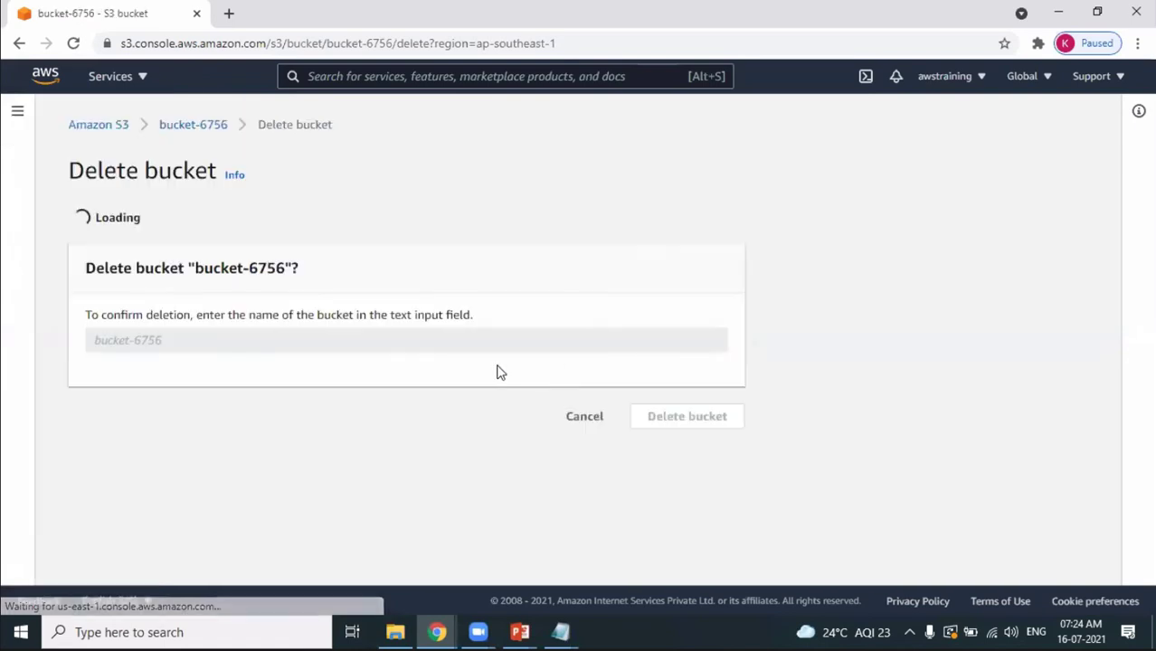
{"action": "left_click_drag", "start_coordinate": [197, 337], "coordinate": [287, 334]}
{"action": "key", "text": "ctrl+c"}
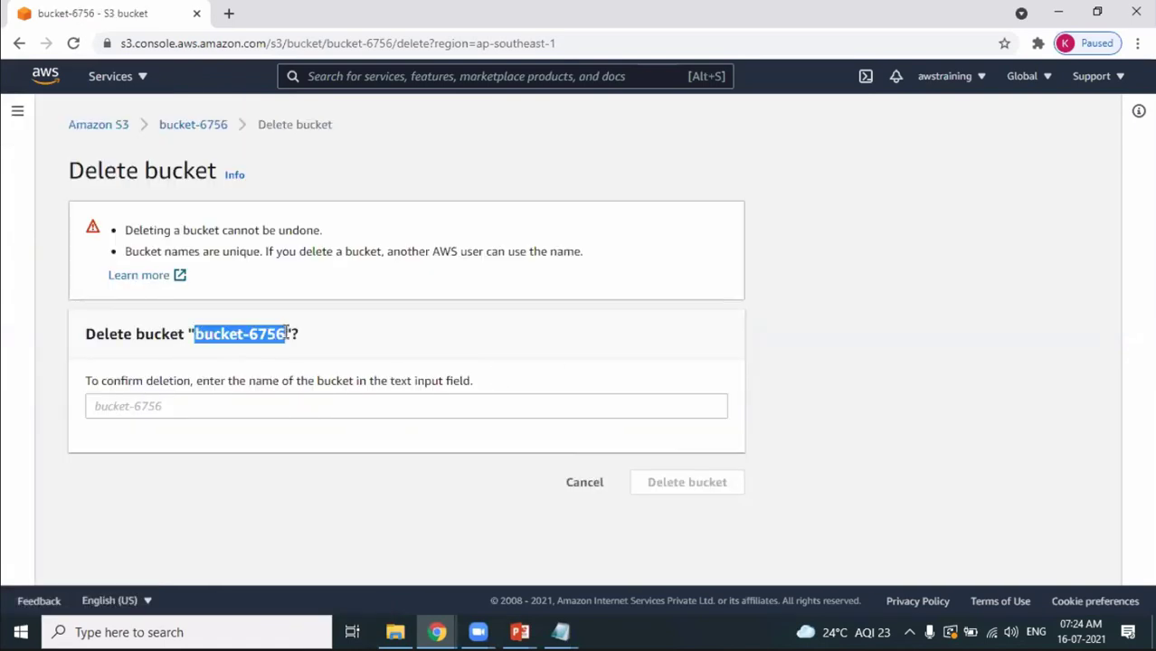
{"action": "left_click", "coordinate": [373, 408]}
{"action": "key", "text": "ctrl+v"}
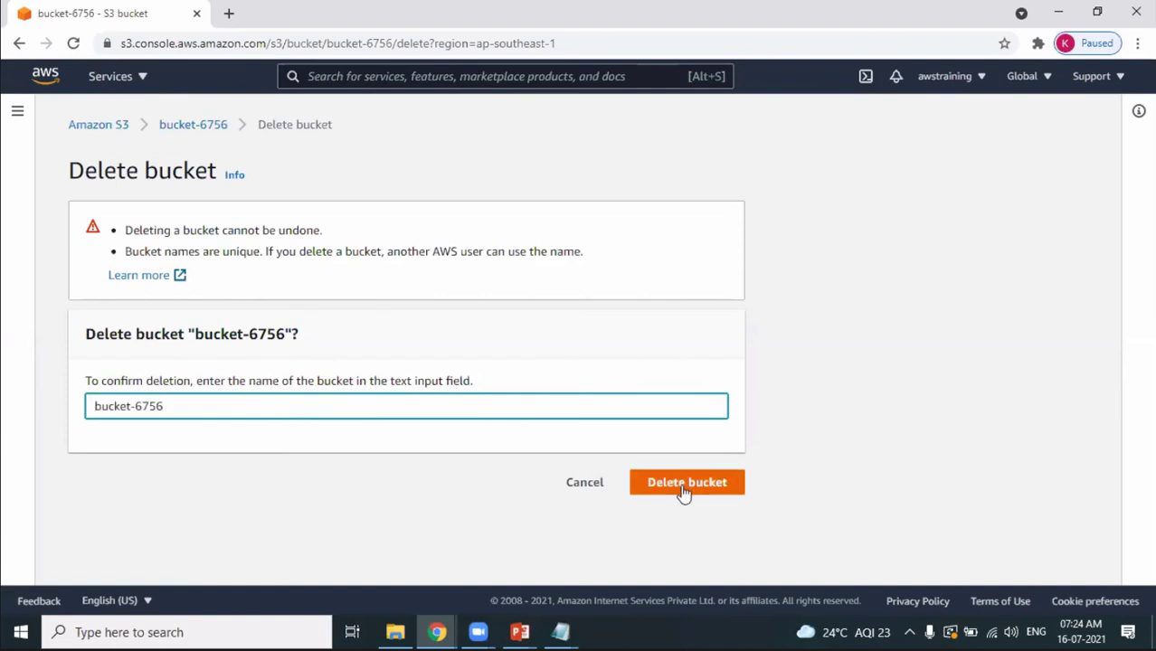
{"action": "left_click", "coordinate": [683, 490]}
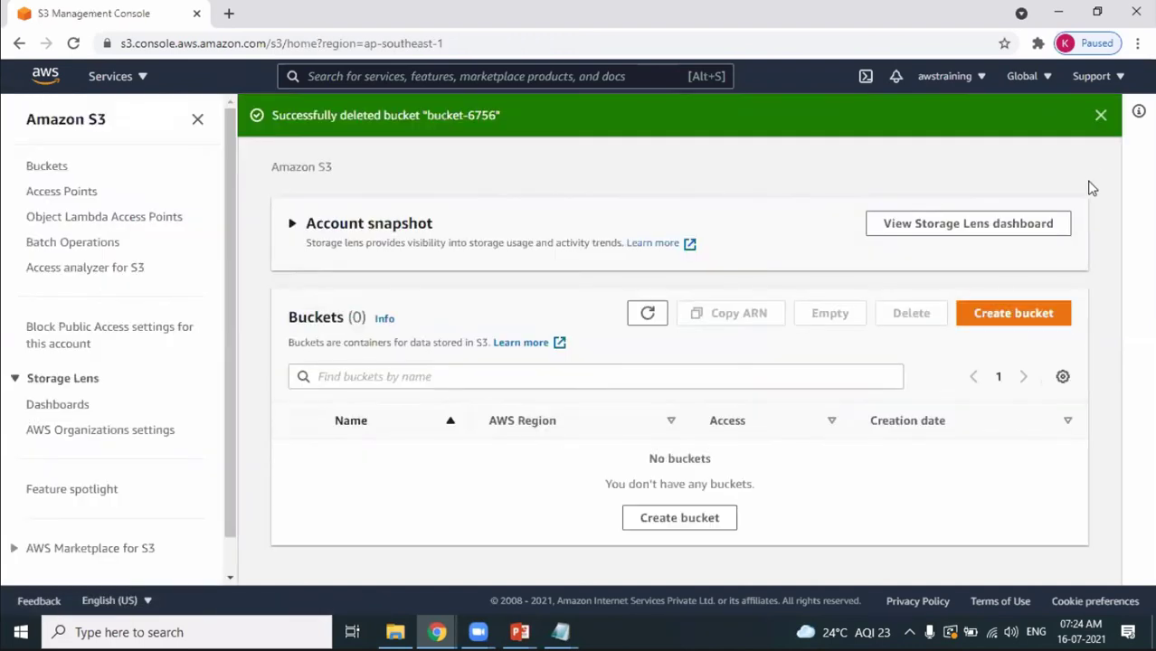
{"action": "left_click", "coordinate": [1100, 115]}
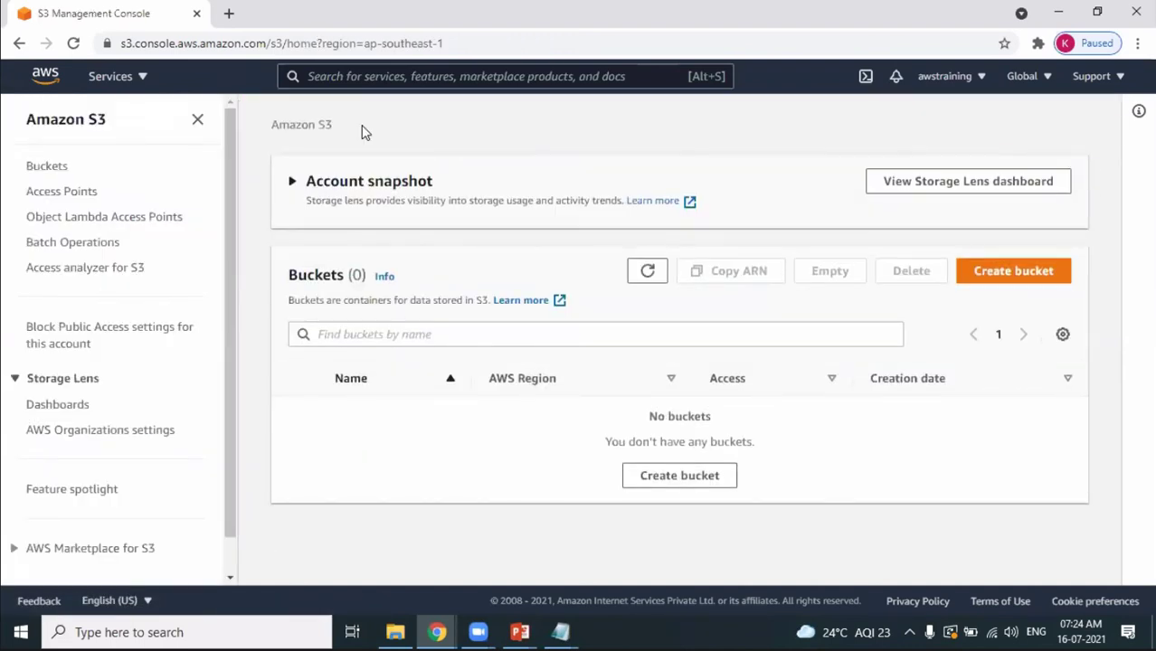
{"action": "left_click", "coordinate": [737, 532]}
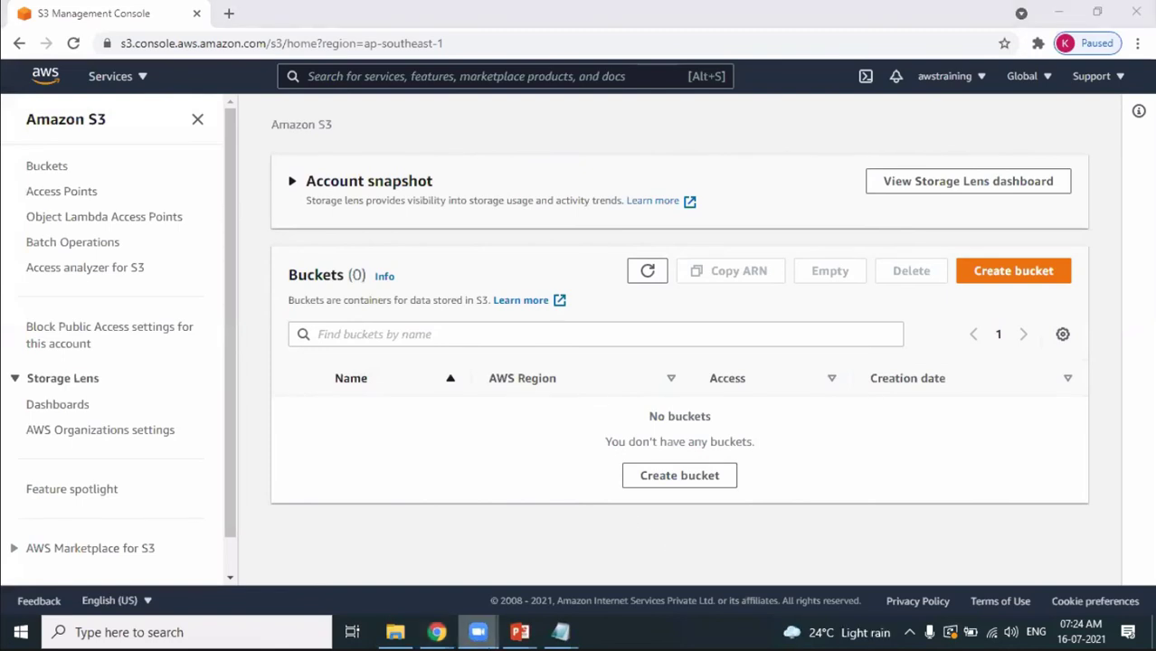
Bring the S3.pptx PowerPoint deck forward, showing the Day 9 S3 Agenda slide.
{"action": "mouse_move", "coordinate": [519, 632]}
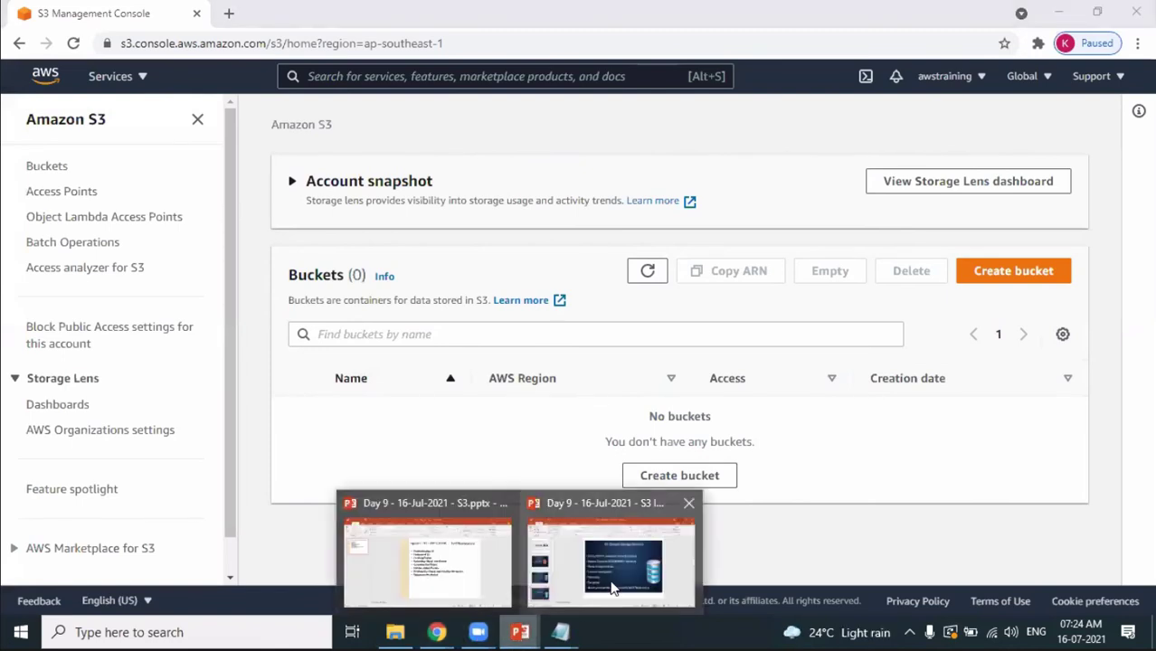
{"action": "left_click", "coordinate": [426, 556]}
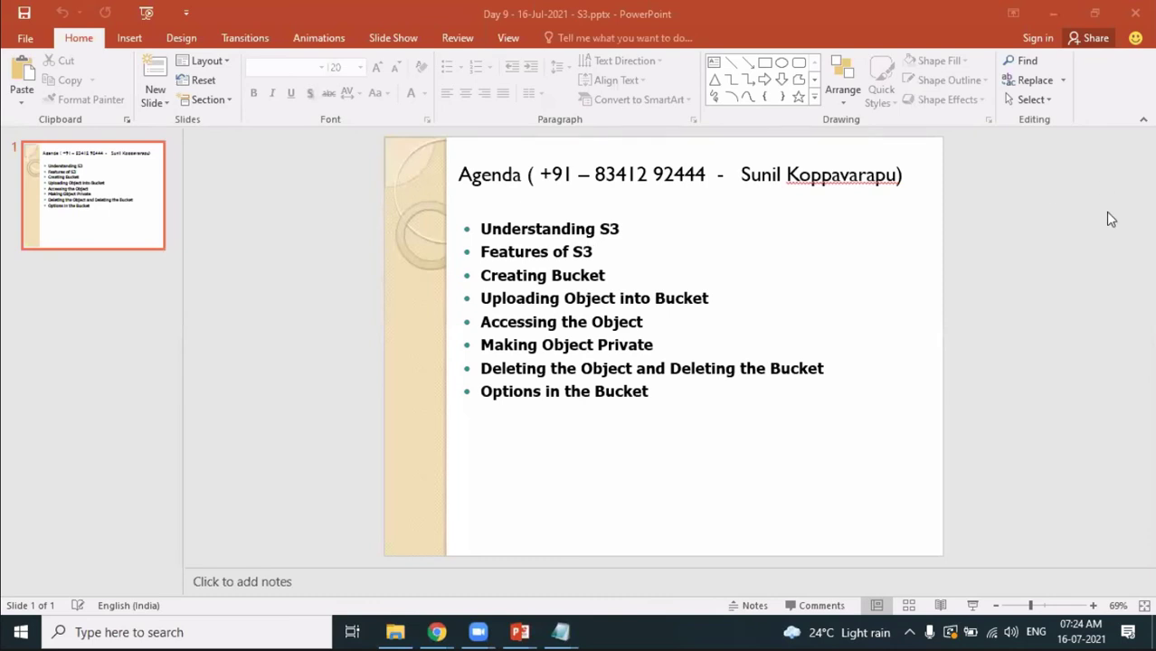
{"action": "left_click", "coordinate": [1060, 254]}
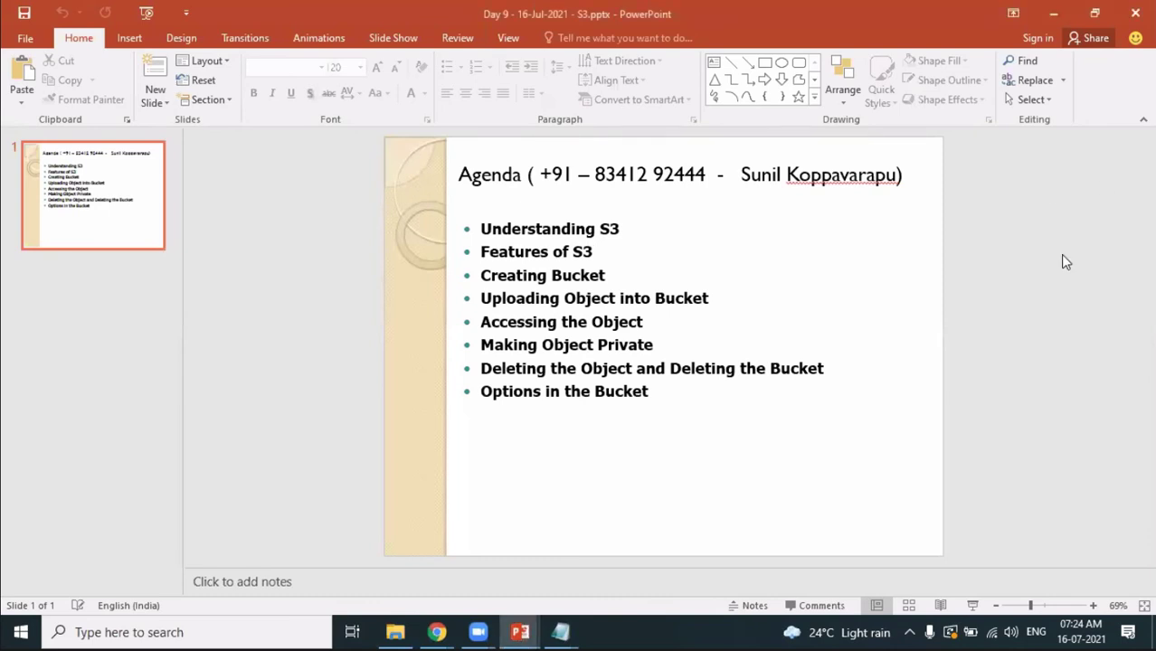
{"action": "left_click", "coordinate": [441, 154]}
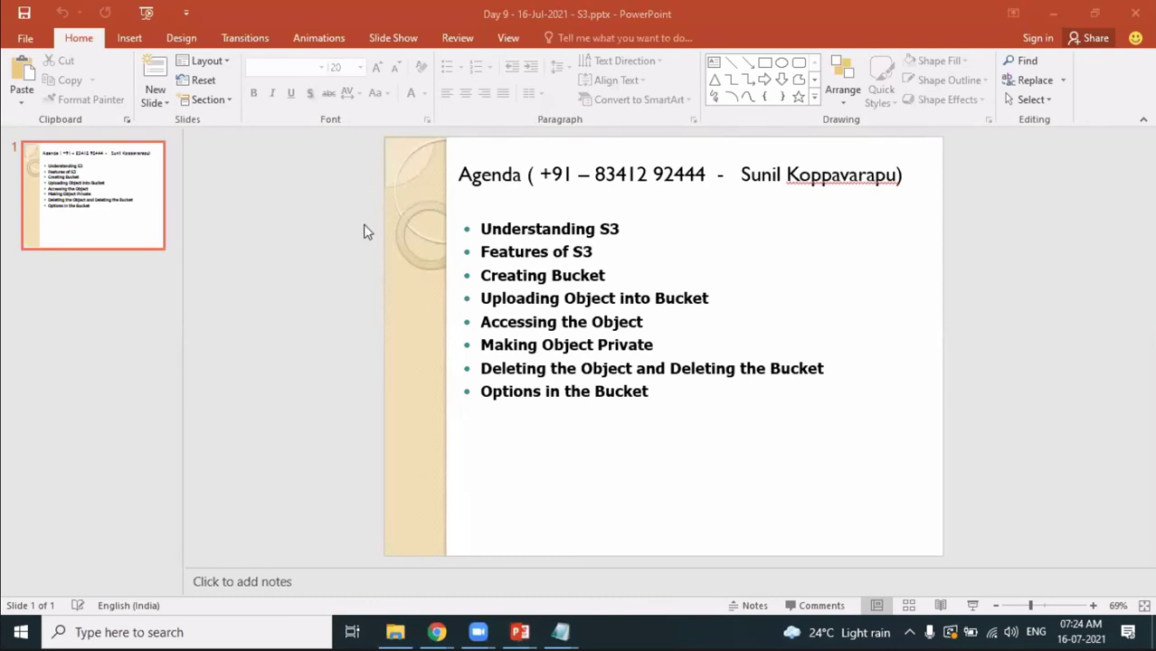